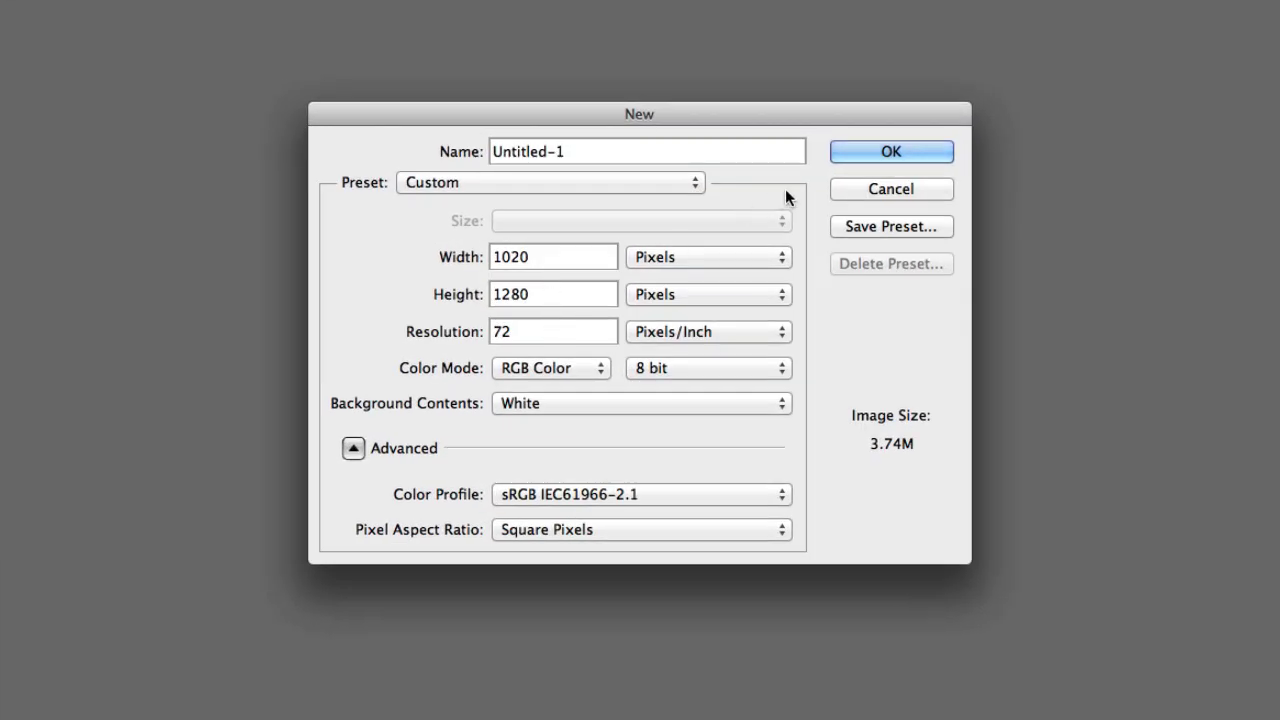
Create a new white 1020 × 1280 px document at 72 pixels per inch
click(854, 152)
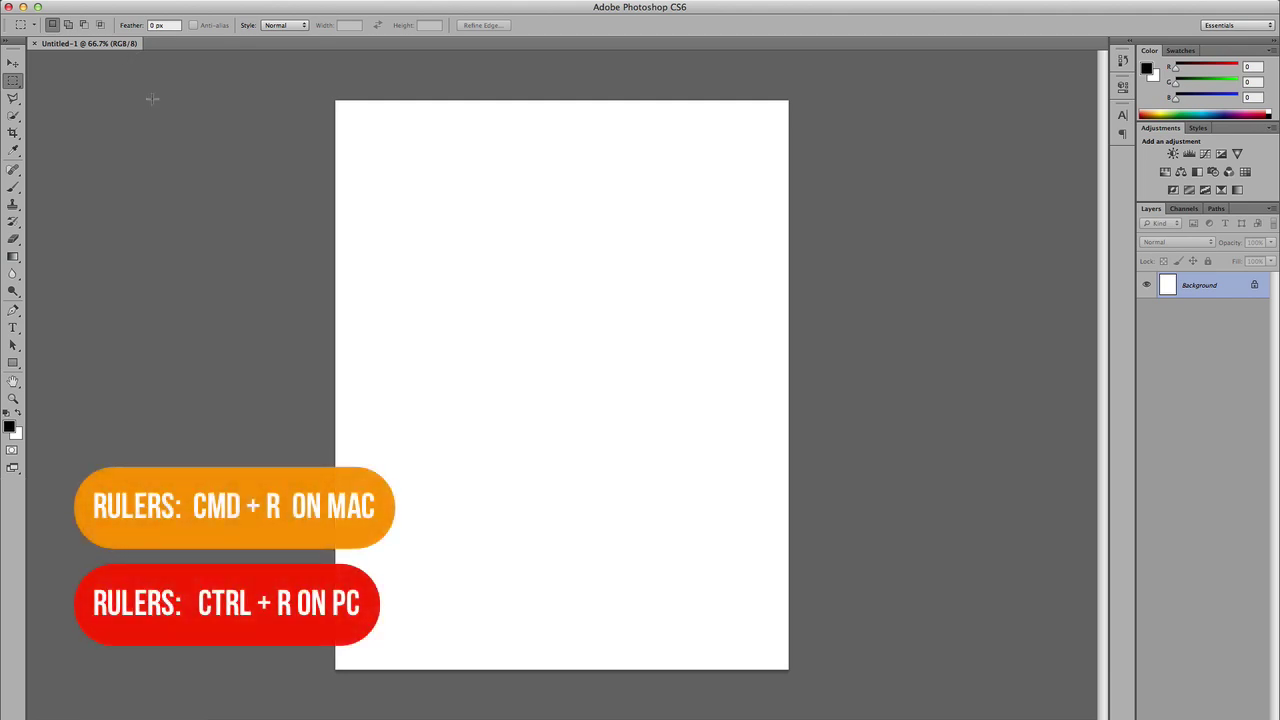
Show rulers, add a horizontal guide, and draw a wide black banner rectangle near the top
key(super+r)
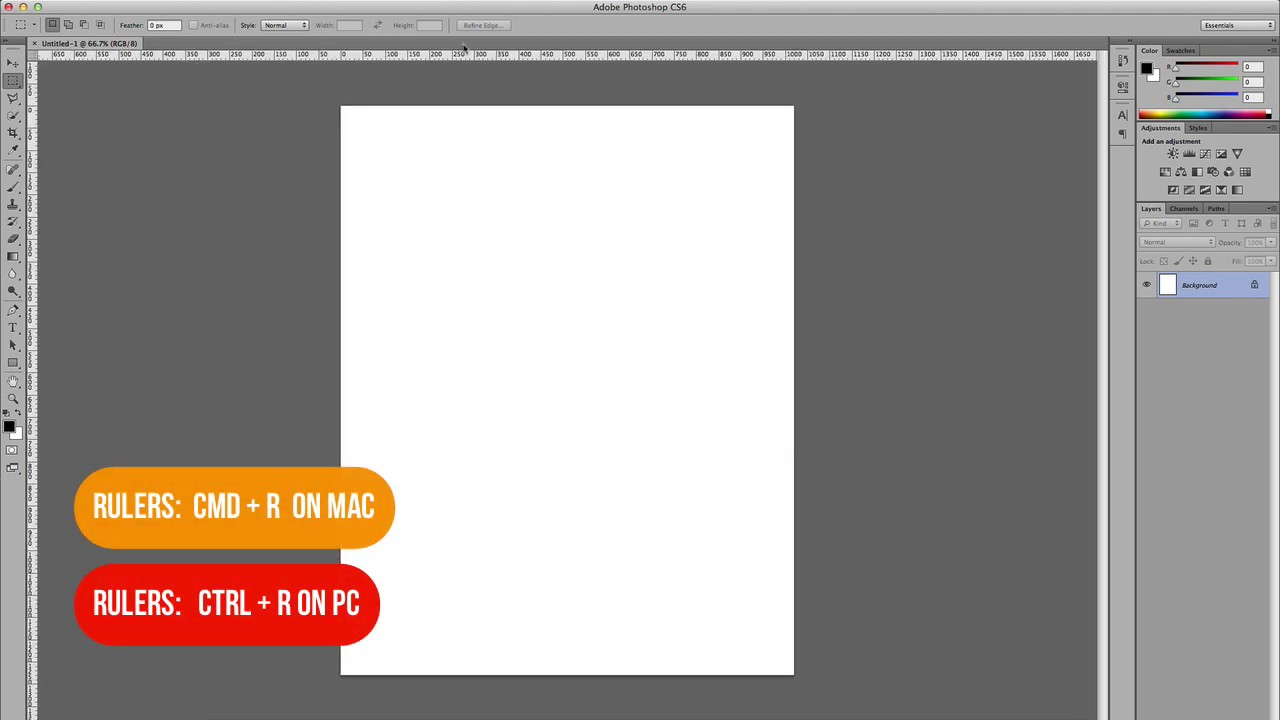
drag(470, 57, 501, 165)
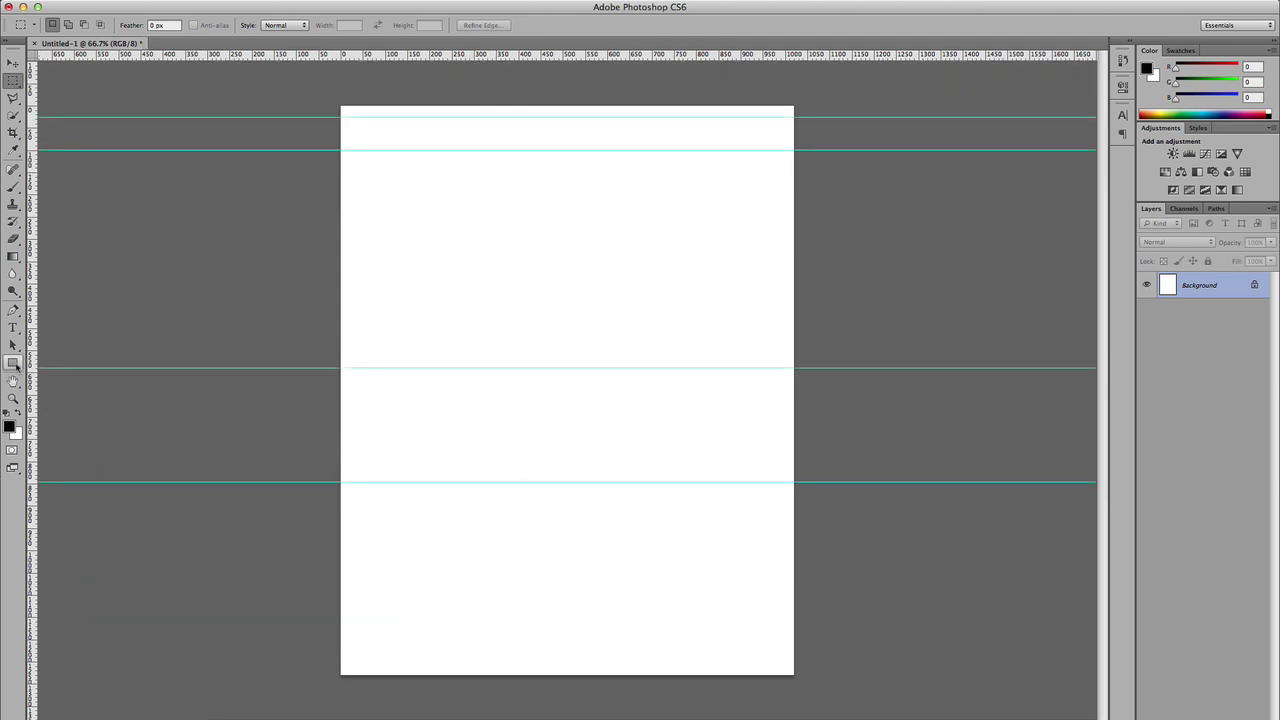
click(14, 365)
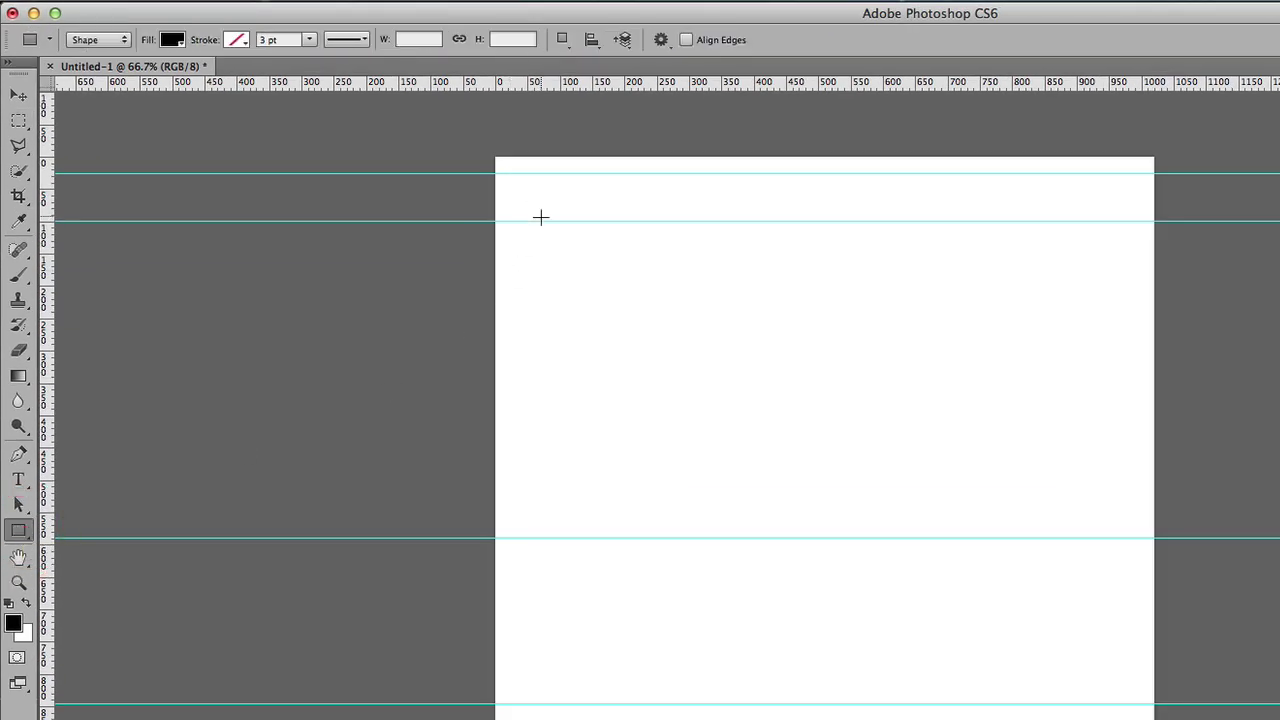
drag(543, 221, 1155, 426)
drag(805, 277, 568, 345)
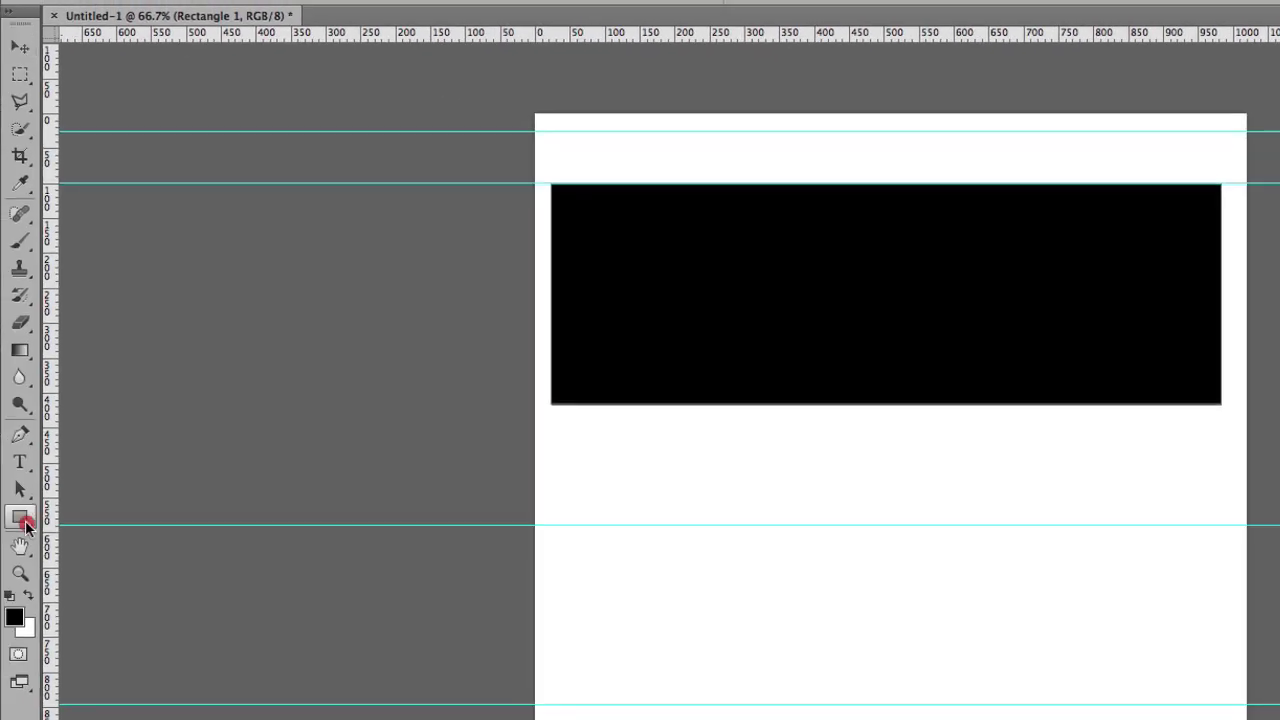
Draw a small rounded box below the banner, duplicate it into a row, and guide its bottom edge
click(19, 516)
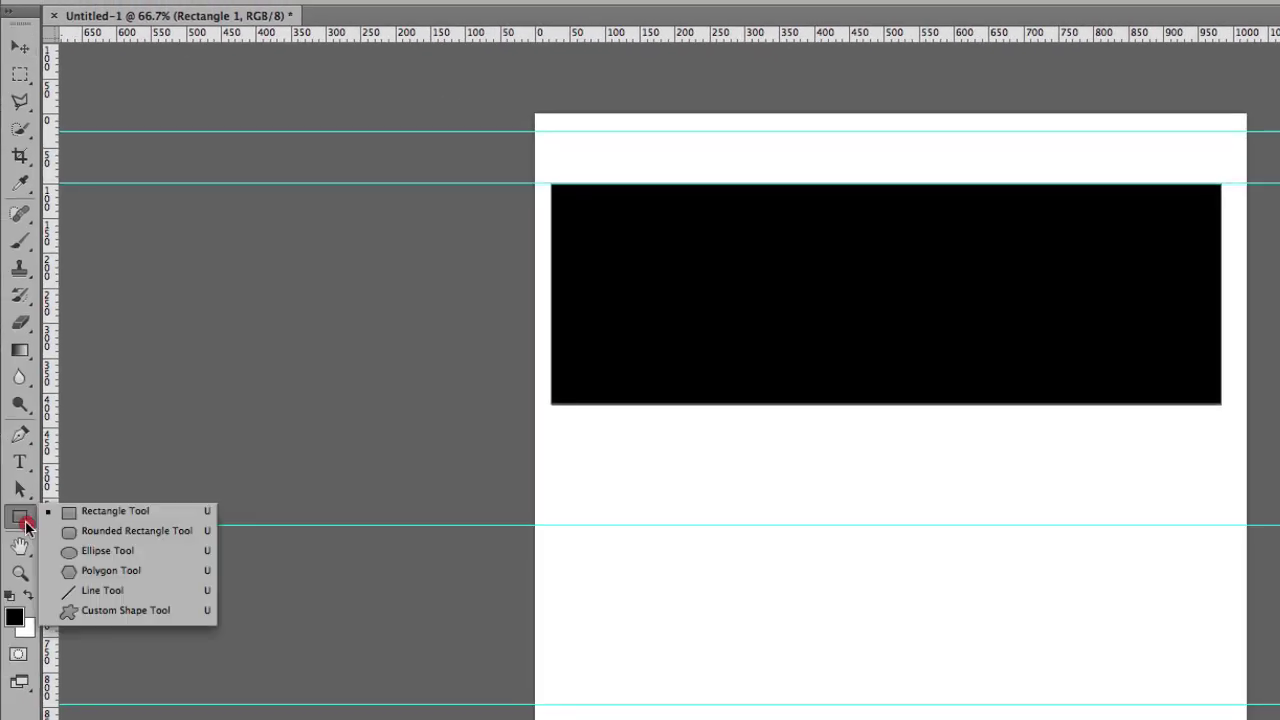
click(86, 530)
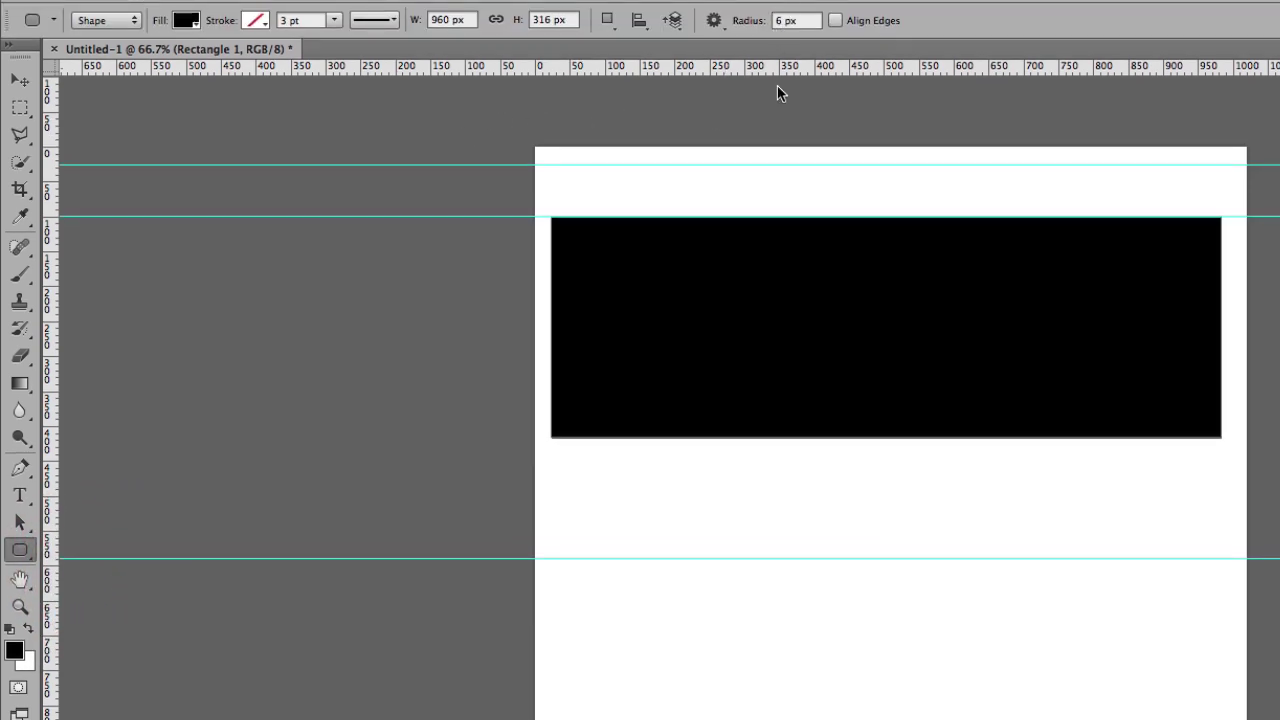
drag(573, 516, 743, 687)
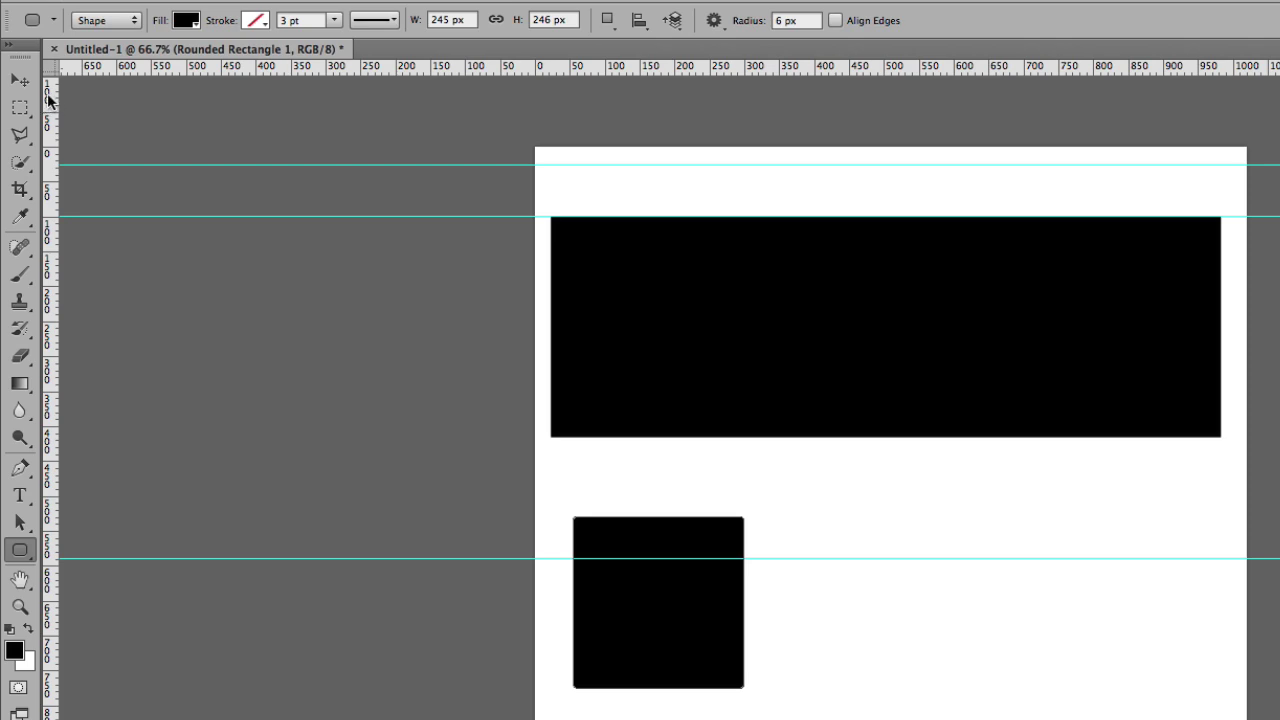
click(20, 79)
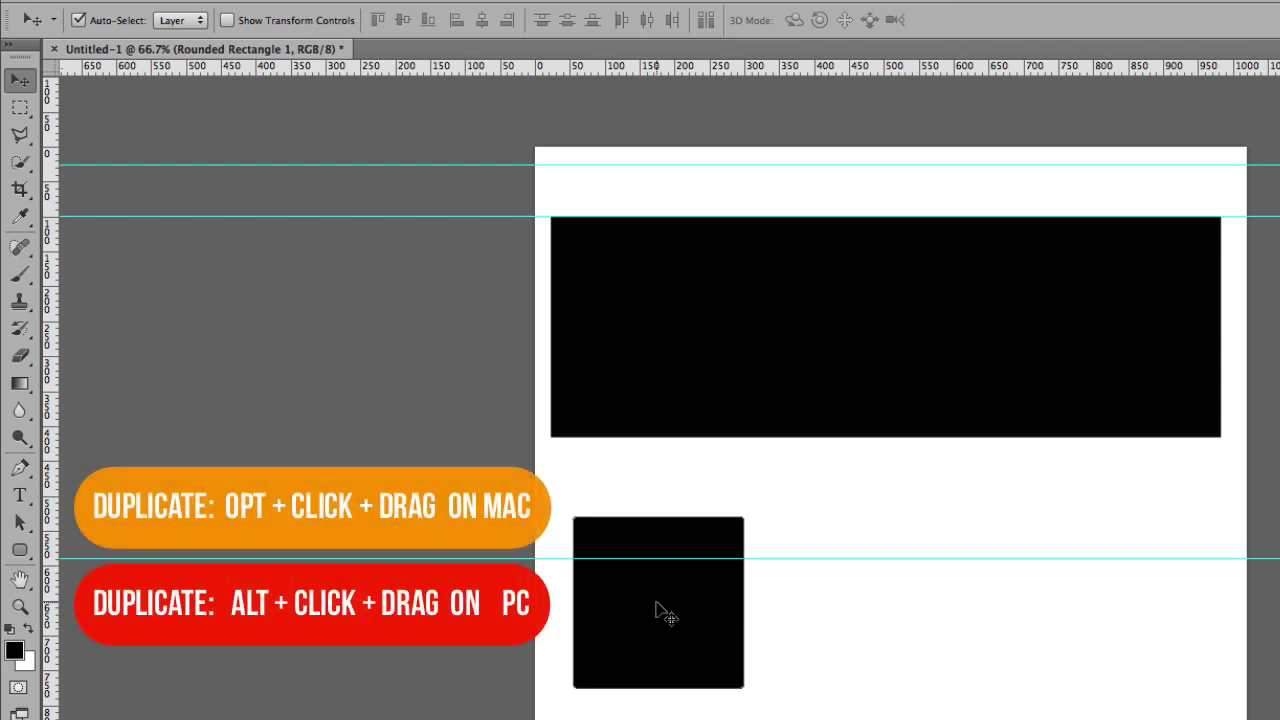
drag(665, 604, 1098, 604)
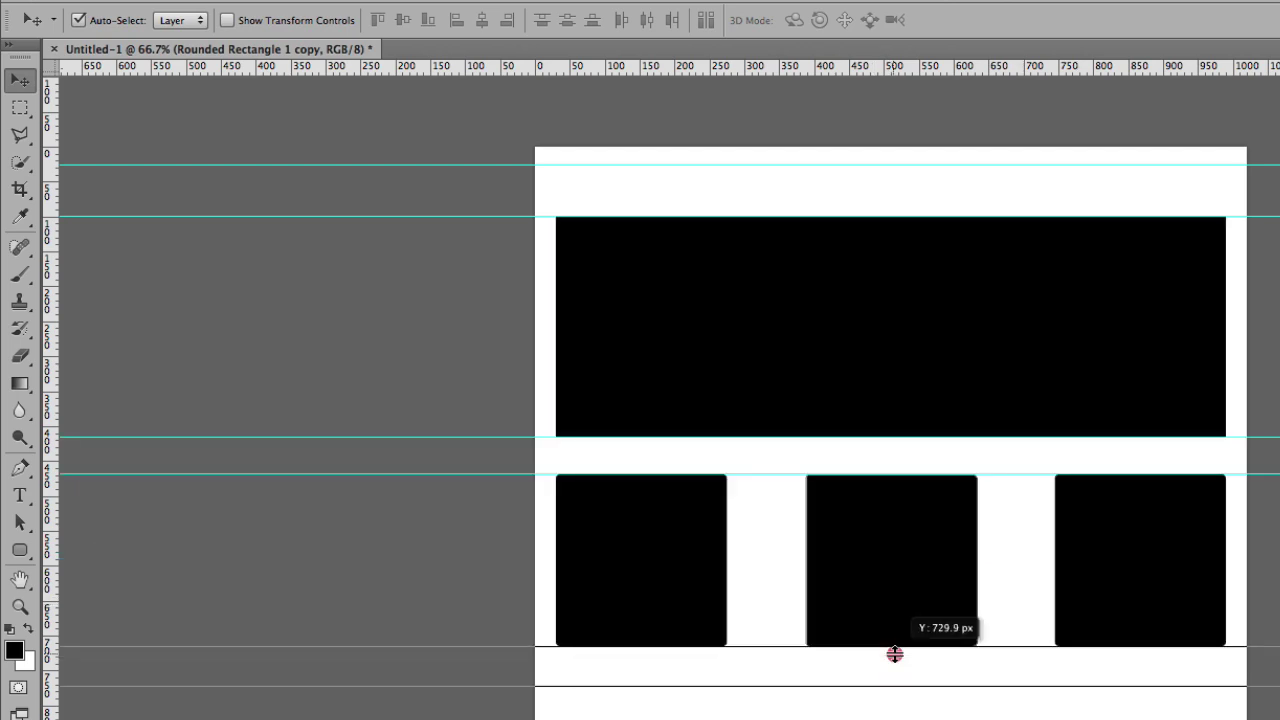
drag(894, 652, 894, 650)
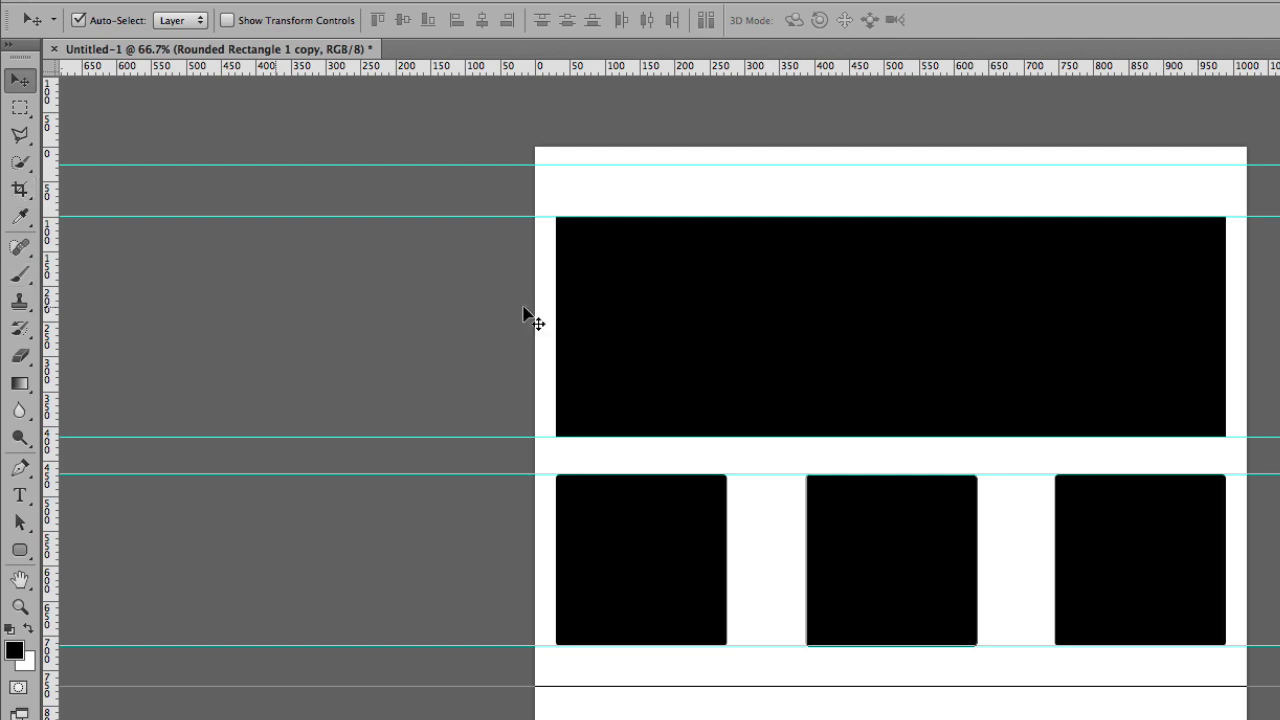
drag(852, 561, 838, 562)
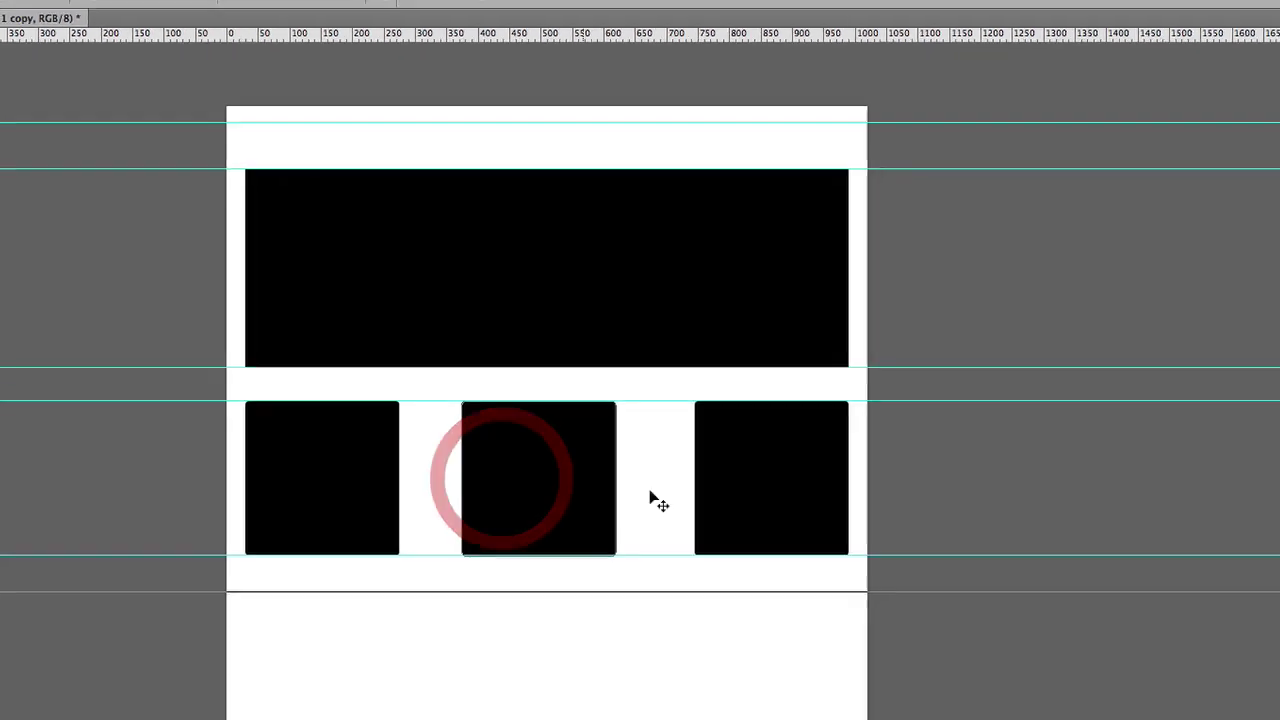
Rename the wide rectangle's layer to 'main banner'
click(710, 288)
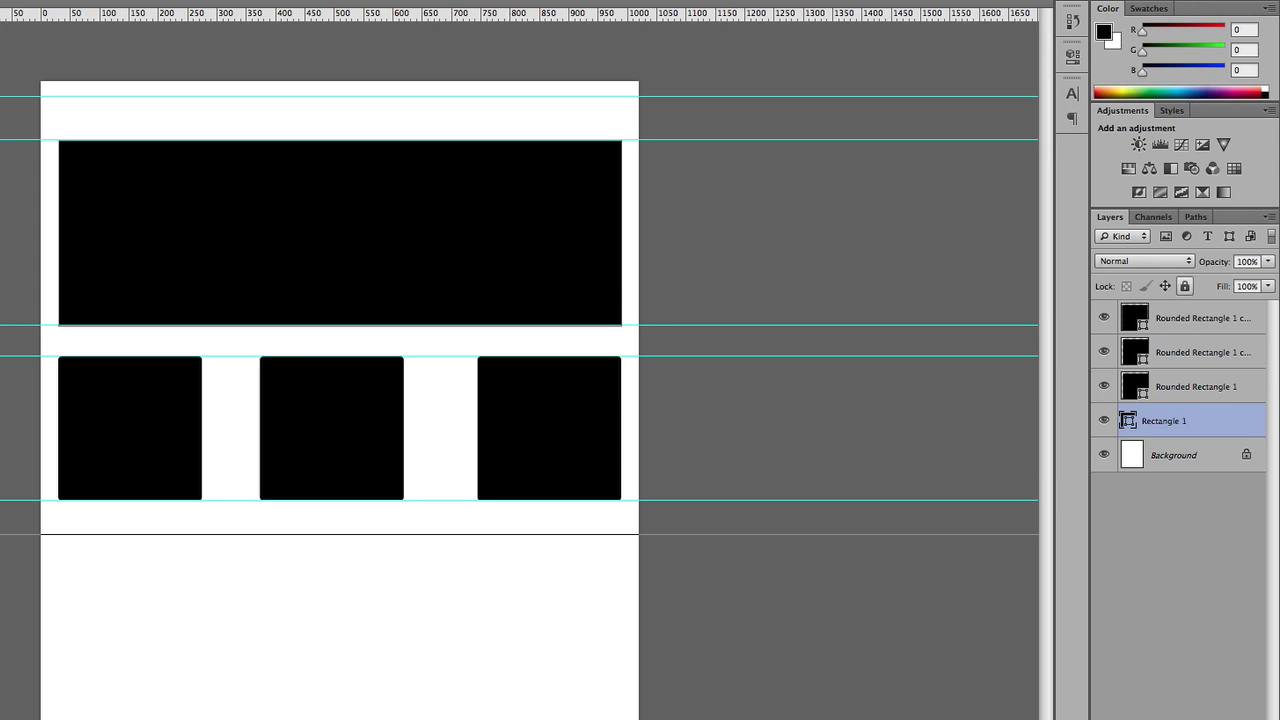
double_click(1173, 421)
text(main banner)
click(126, 423)
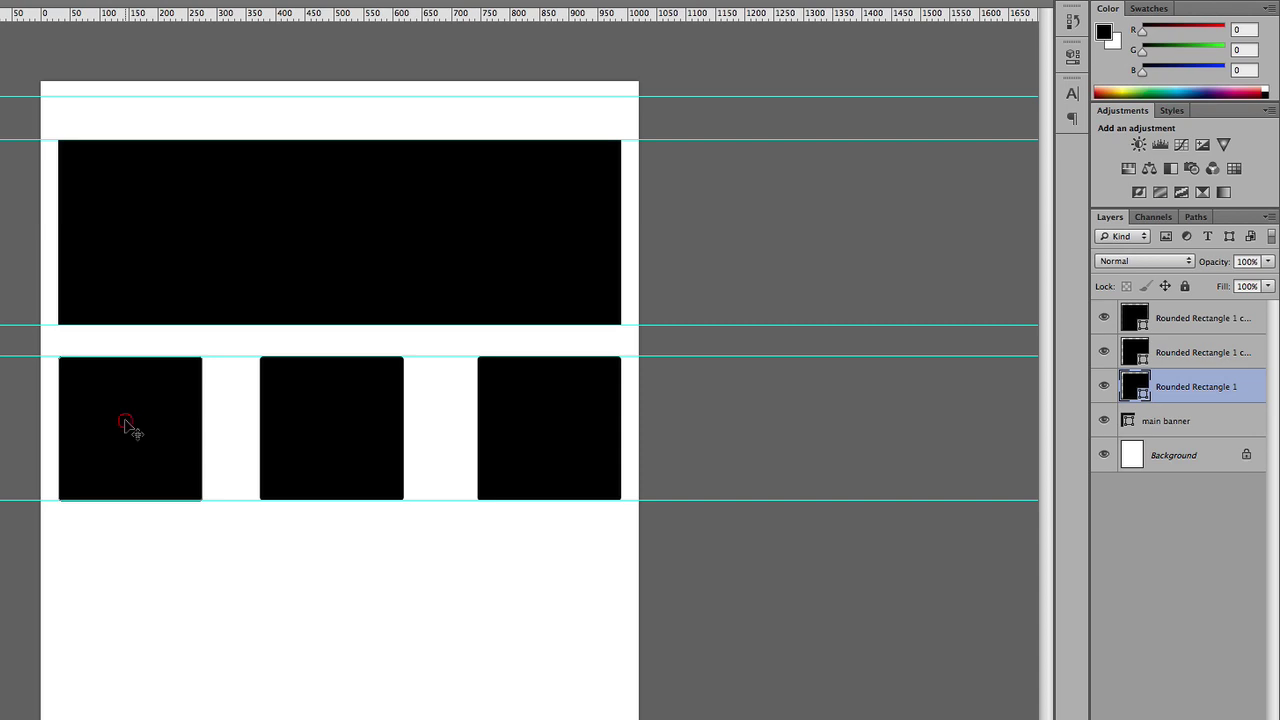
Rename the box layers 'banner1', 'banner2' and 'banner3', and raise the top guide to the page edge
double_click(1213, 390)
text(banner1)
double_click(1215, 352)
text(banner2)
double_click(1200, 318)
text(banner3)
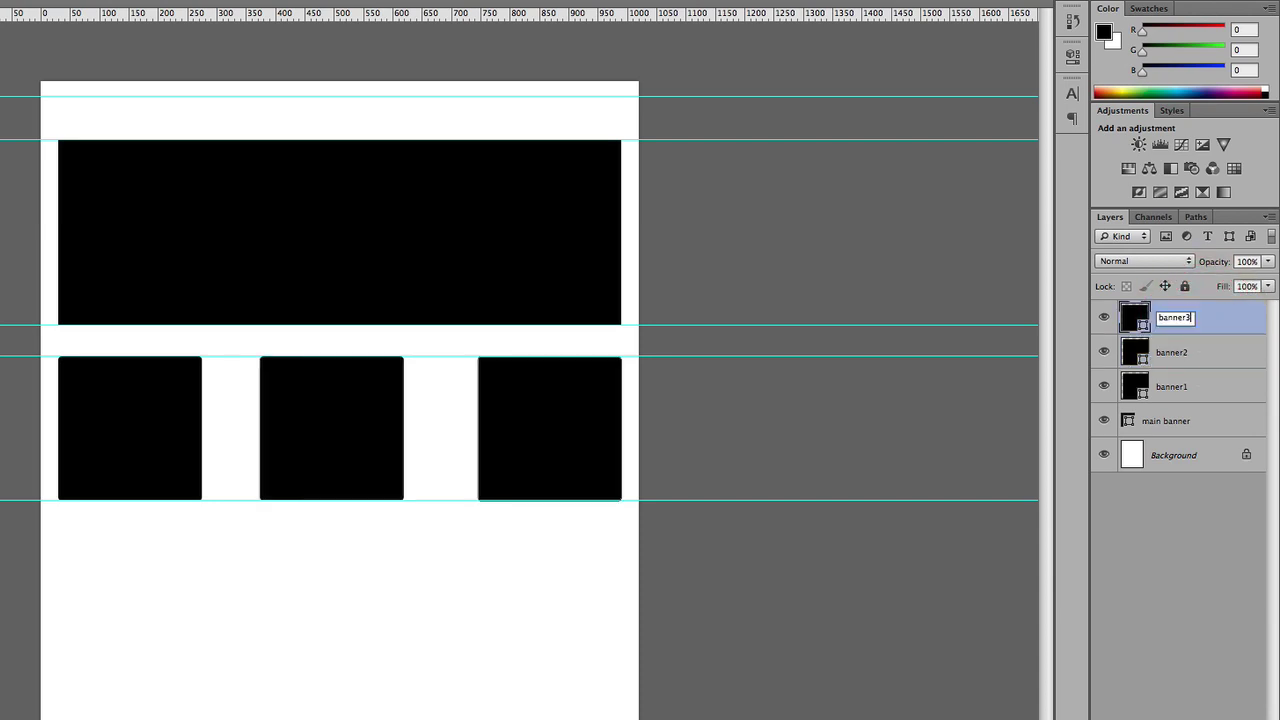
drag(311, 97, 309, 80)
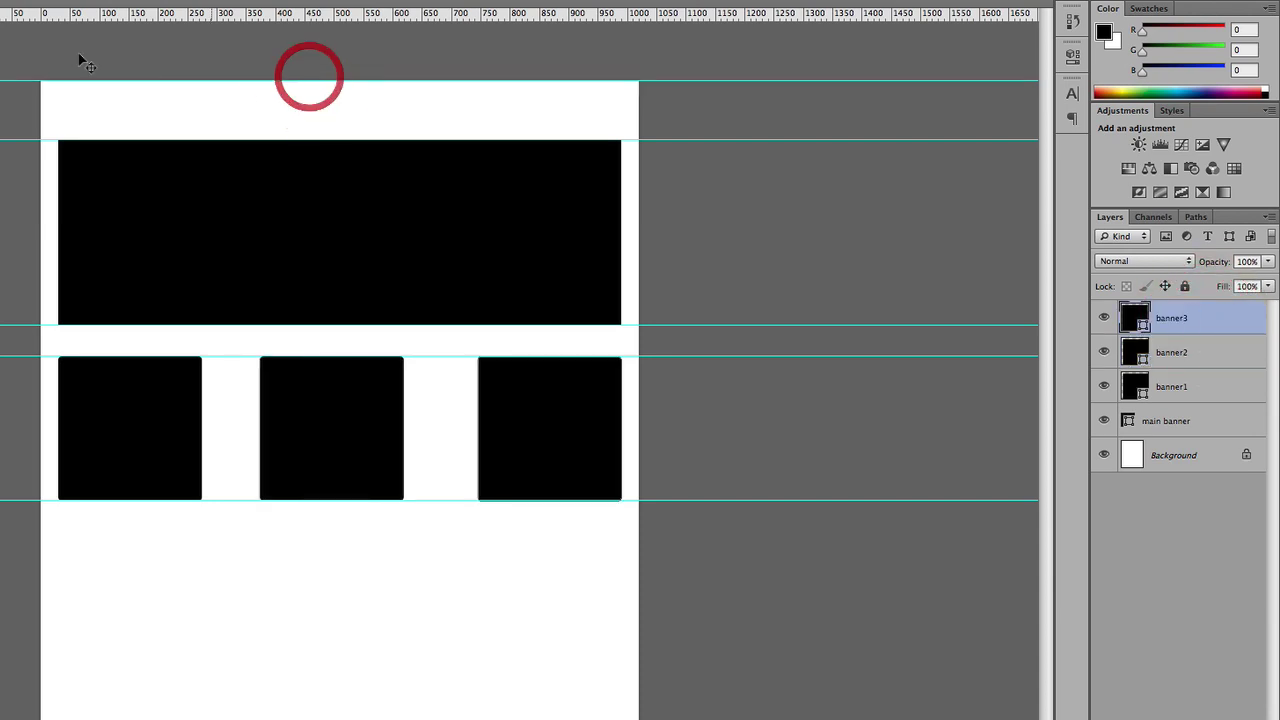
Add 'LOGO' text in the header's top left, scaled to about 128 × 45 px
key(f)
key(f)
key(t)
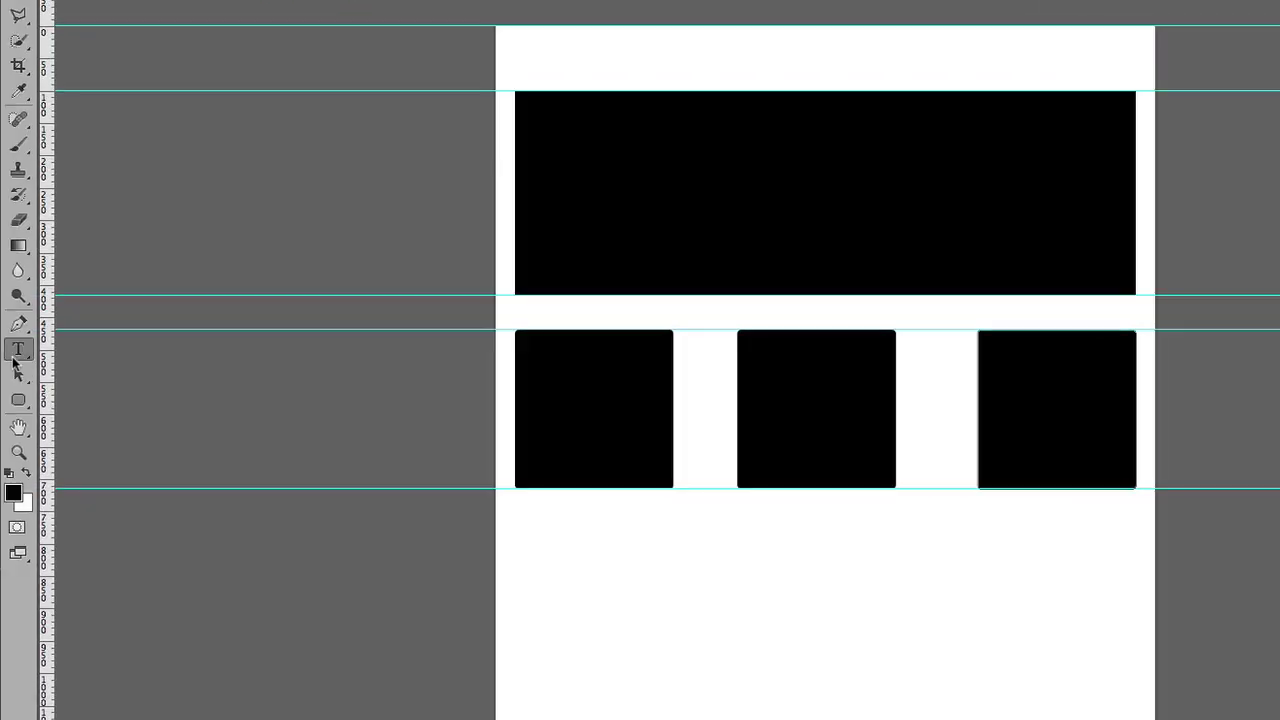
click(537, 53)
text(LOGO)
key(ctrl+Return)
key(v)
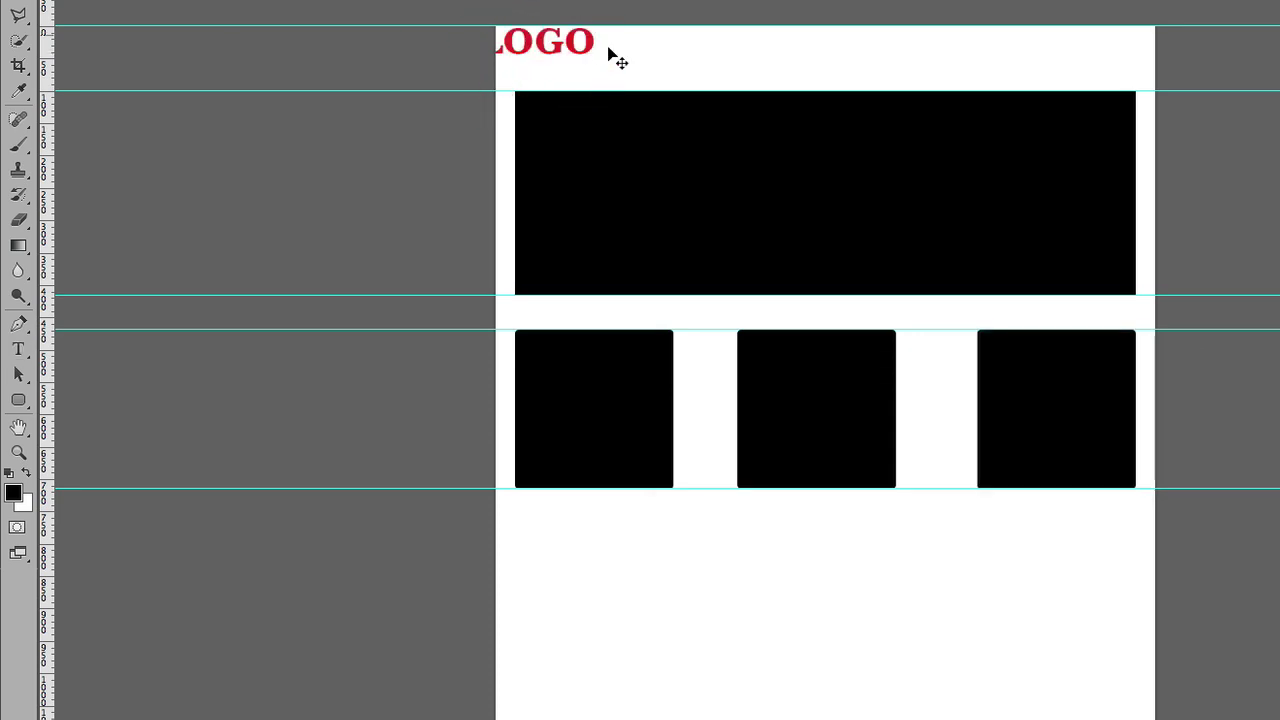
drag(572, 50, 620, 57)
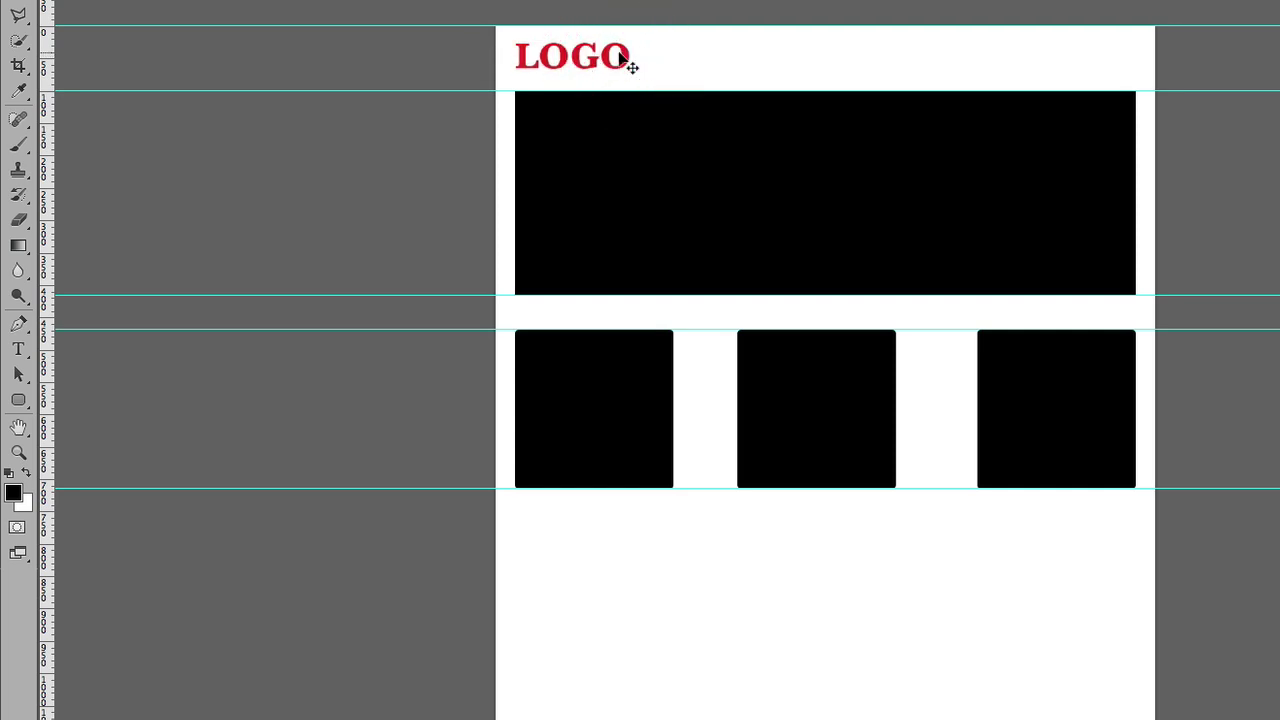
key(ctrl+t)
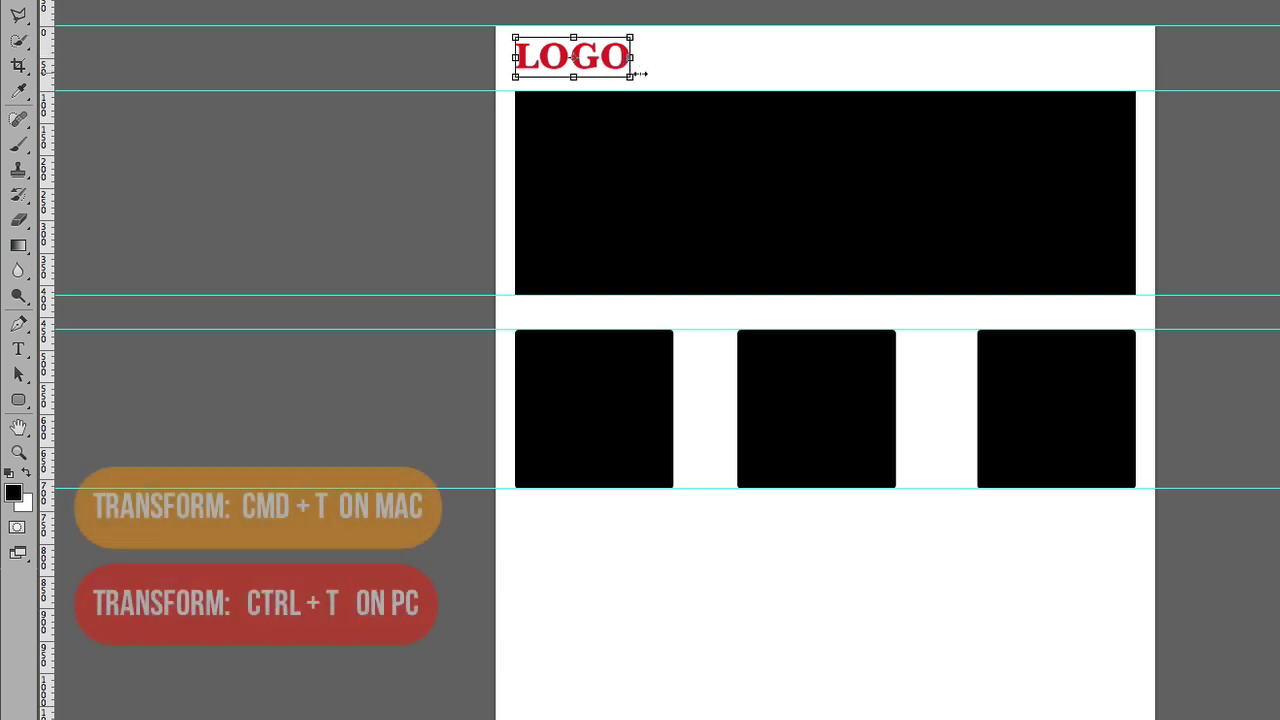
drag(624, 70, 583, 51)
key(Return)
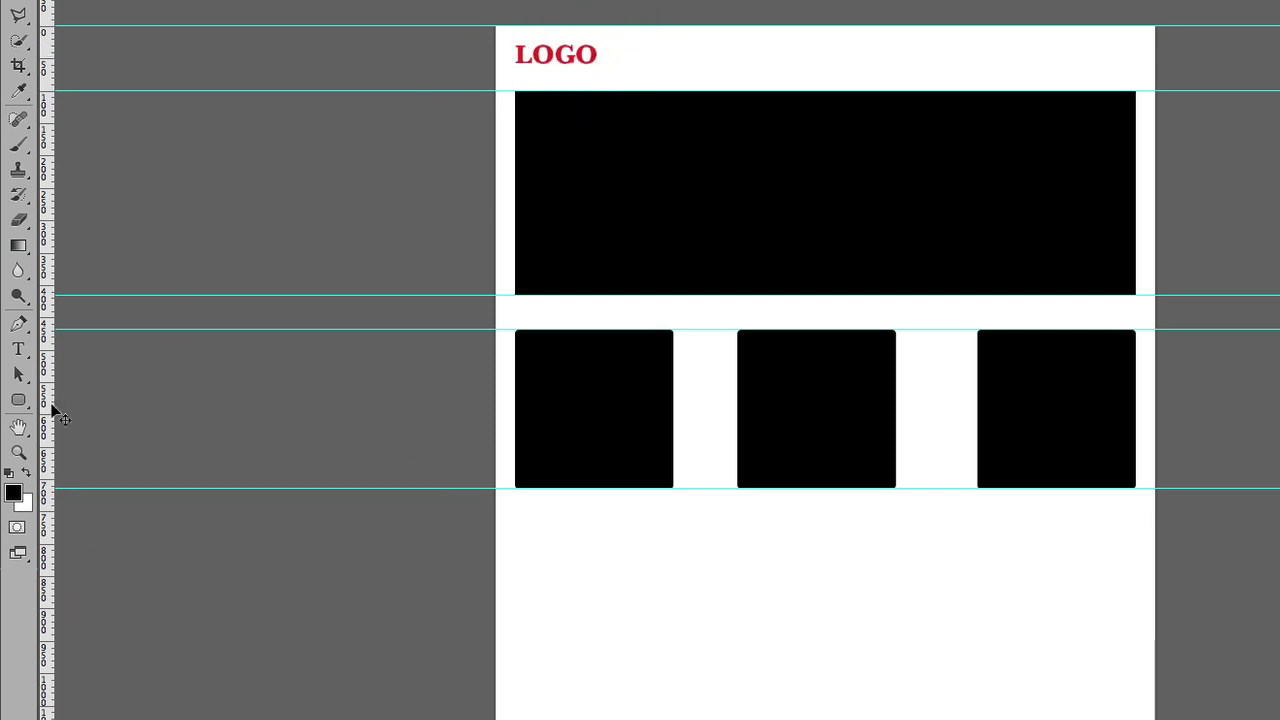
Draw a thin horizontal line under LOGO across the page
drag(18, 400, 120, 474)
drag(516, 75, 1135, 75)
click(427, 196)
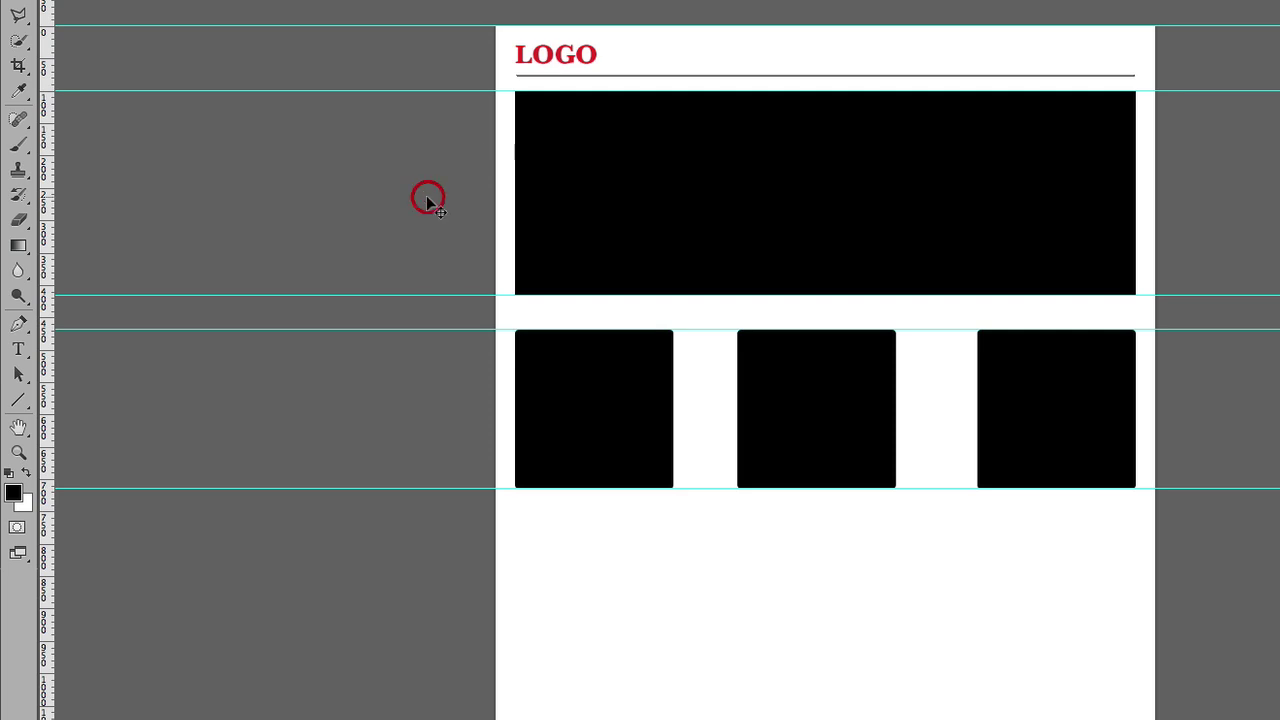
Add nav text 'About Us Services Contact Us' in Helvetica LT Compressed, about 30 pt, moved right
click(18, 349)
click(681, 46)
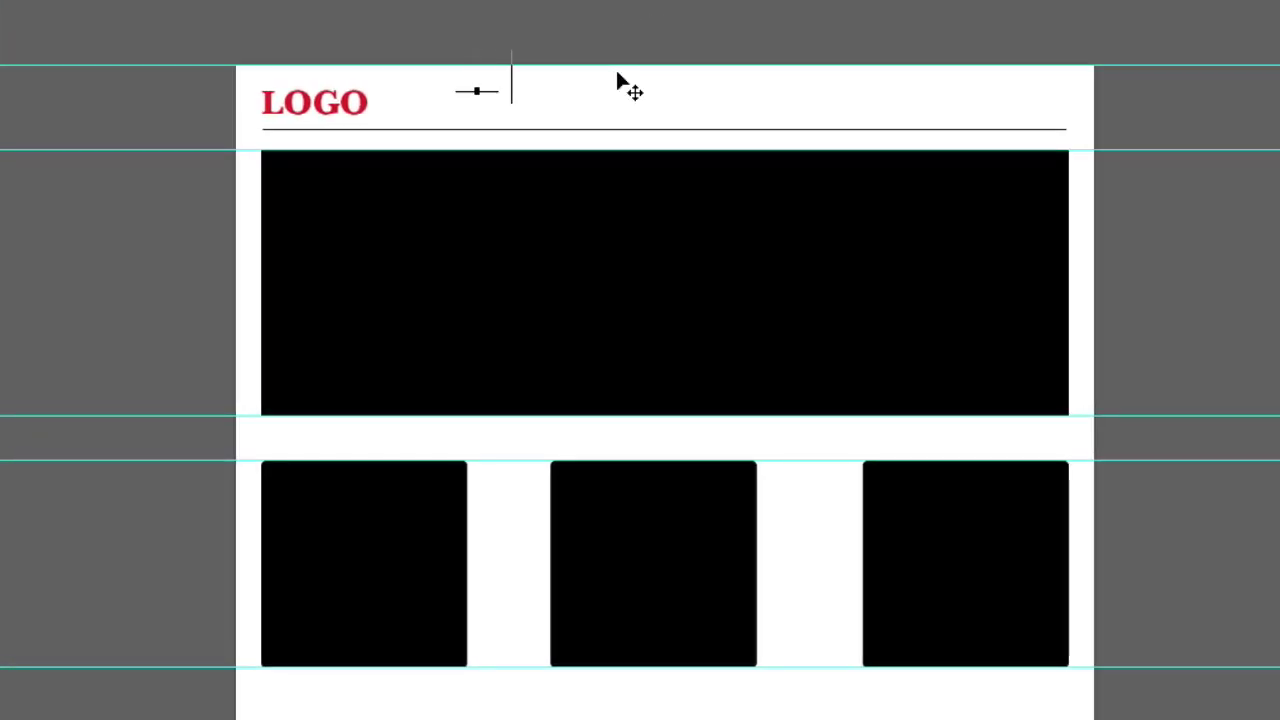
text(About Us   Services)
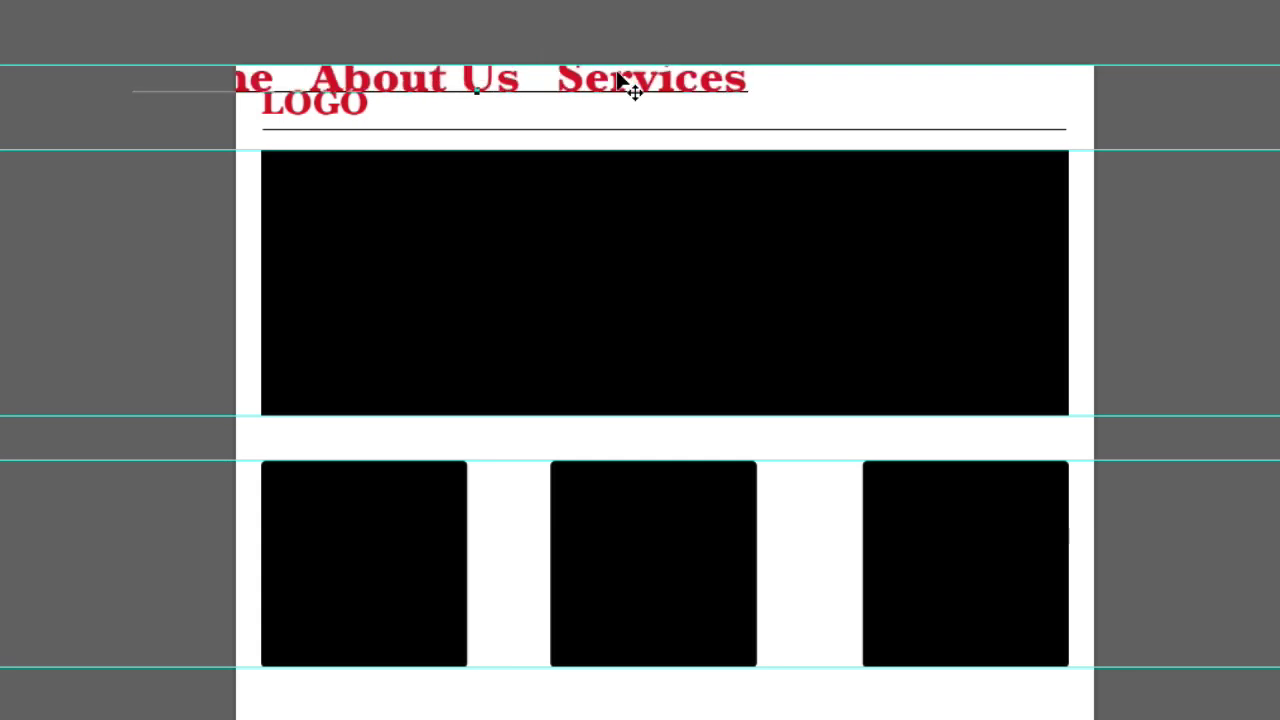
text(   C)
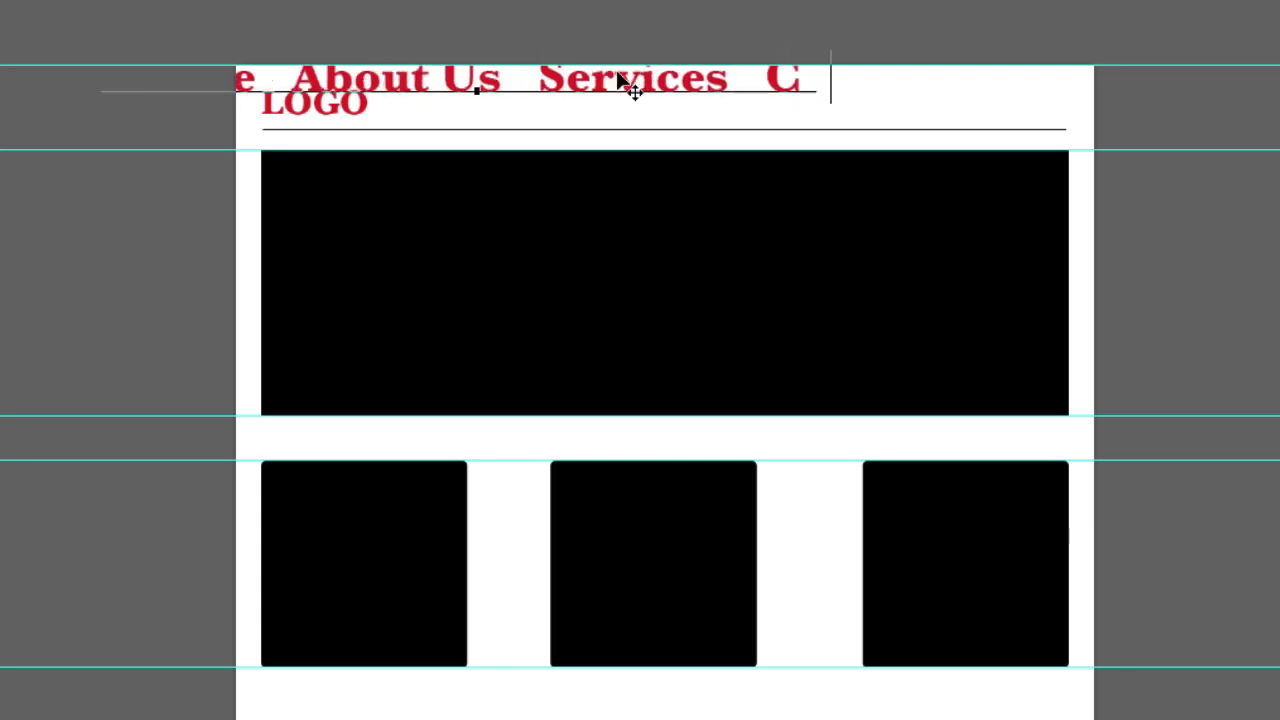
text(ontact Us)
key(ctrl+shift+Left)
key(ctrl+shift+Left)
key(ctrl+a)
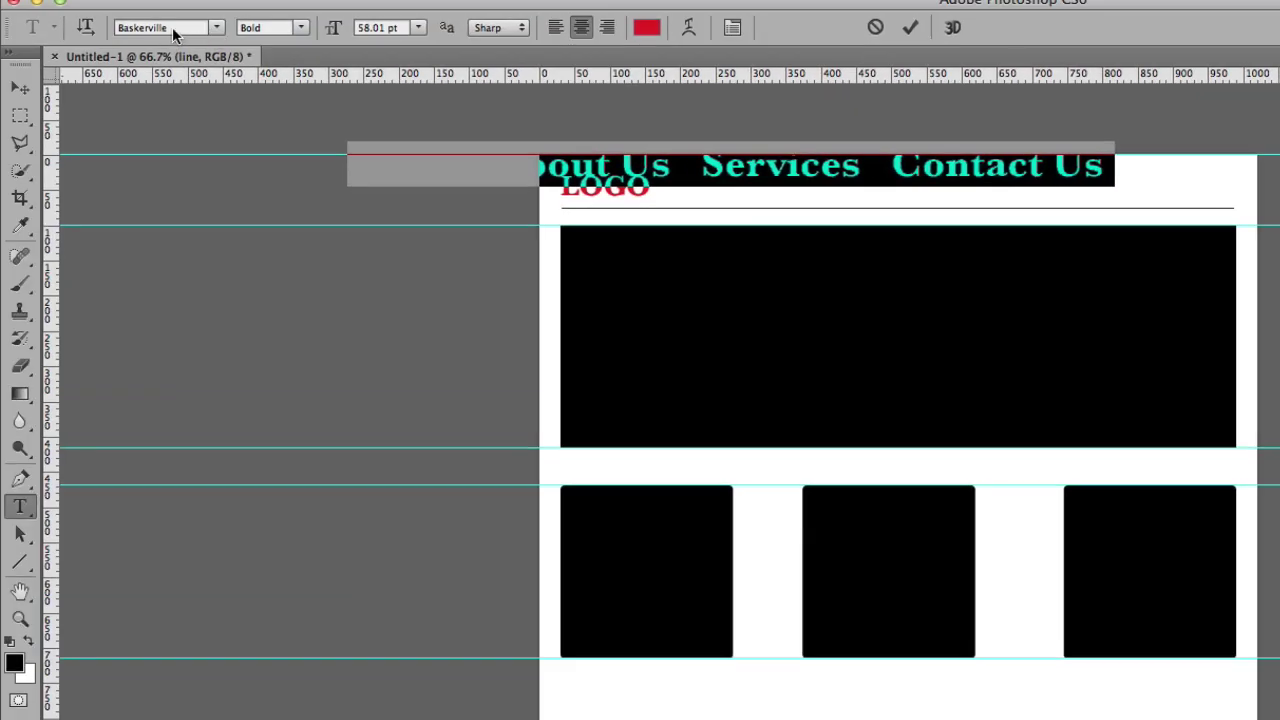
click(172, 27)
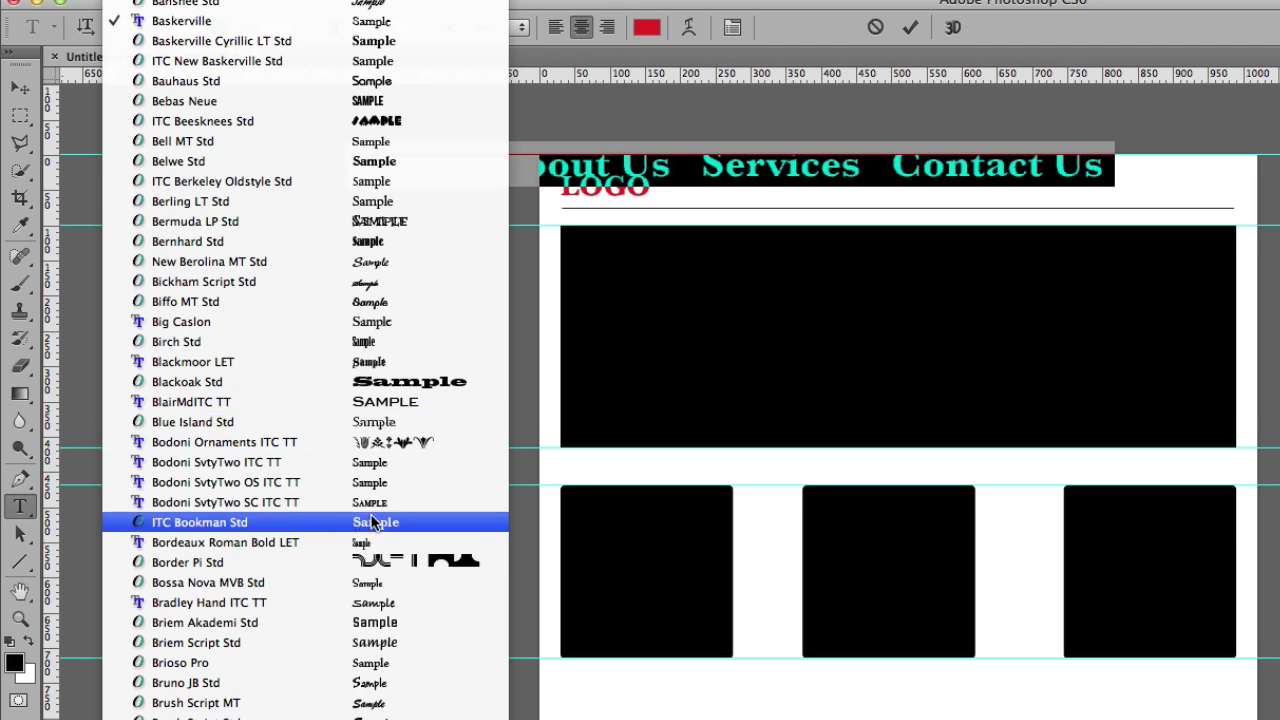
scroll(372, 522, up, 15)
scroll(372, 522, down, 12)
scroll(372, 522, down, 20)
click(414, 86)
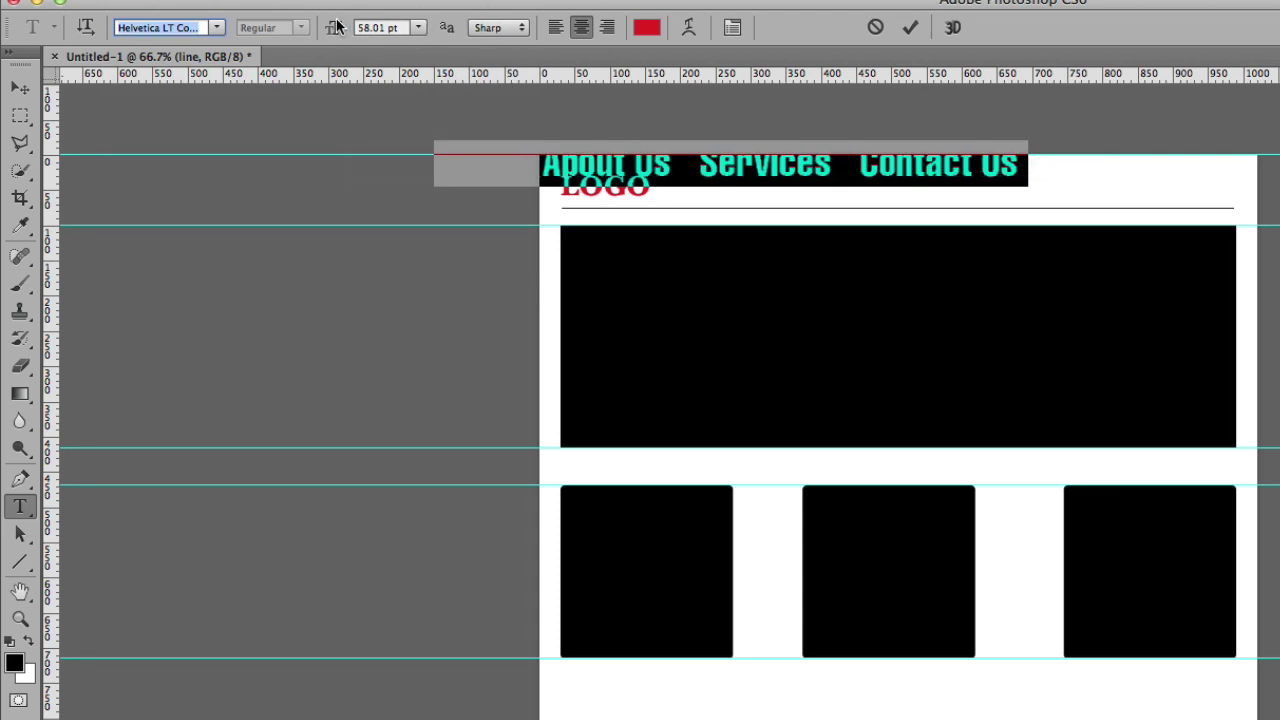
drag(335, 30, 300, 30)
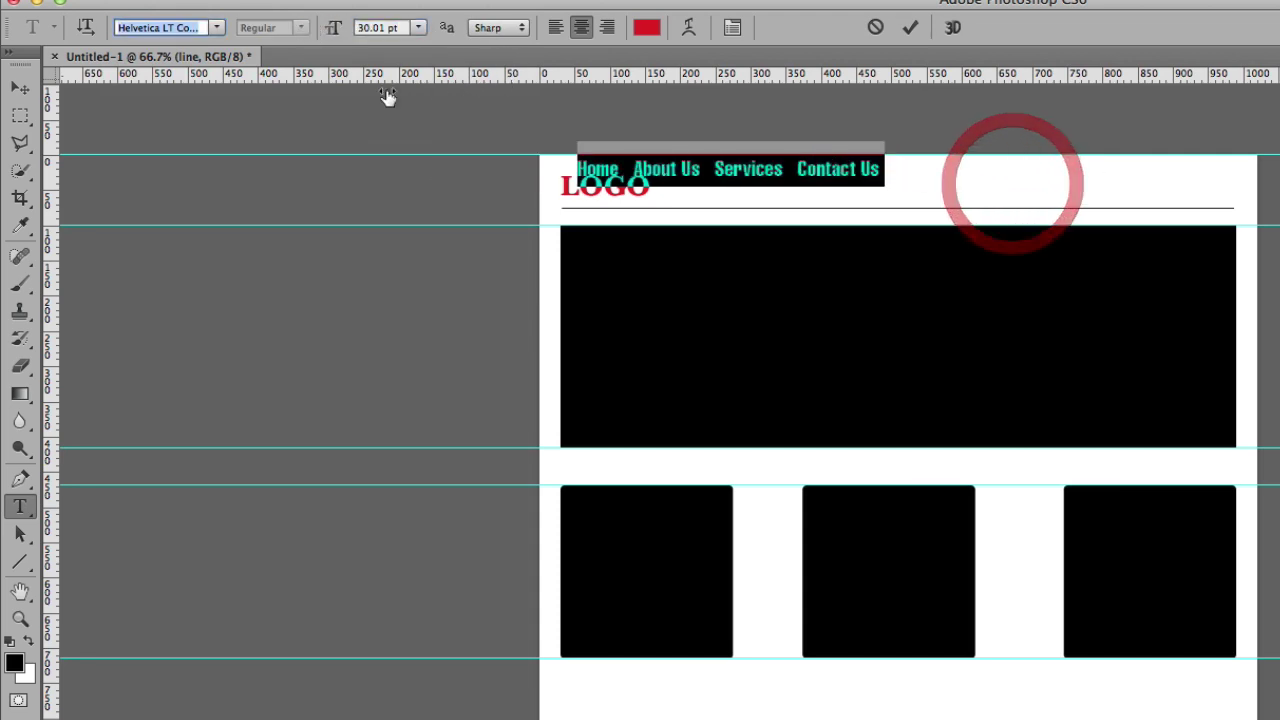
click(20, 88)
drag(788, 171, 1145, 190)
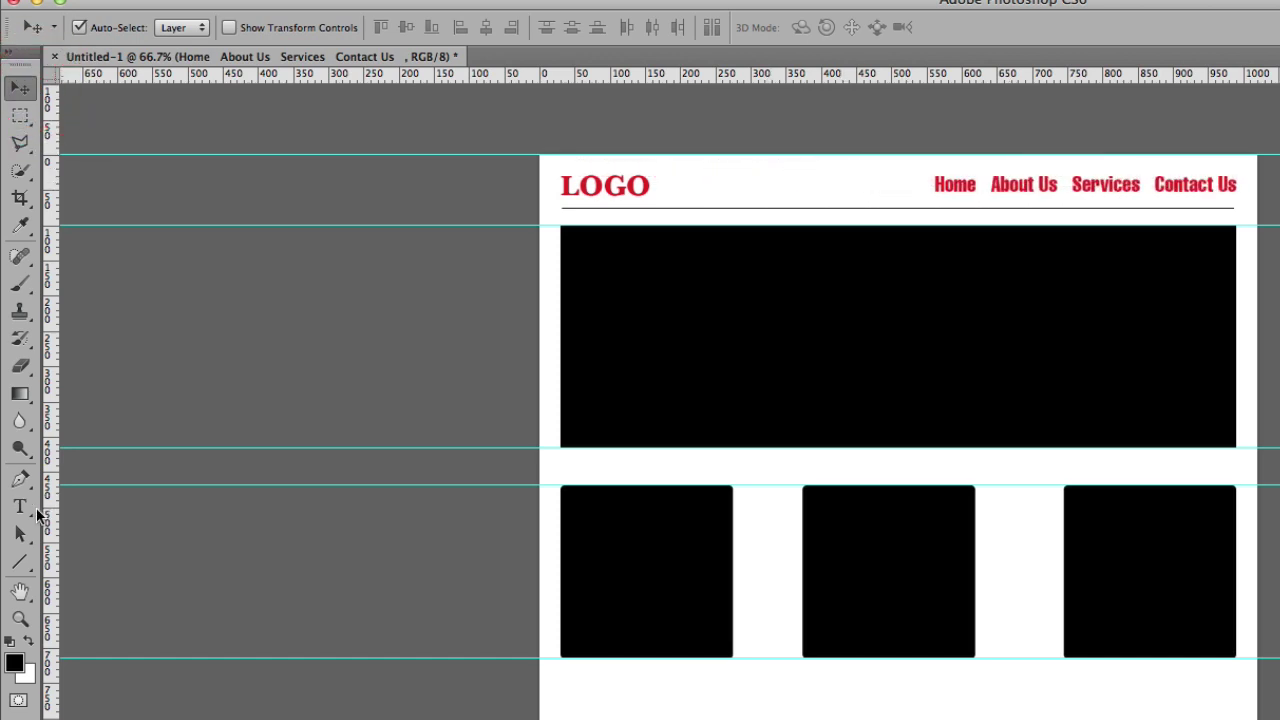
Give LOGO the same condensed font and add a vertical guide at the layout's edge
click(20, 507)
double_click(606, 186)
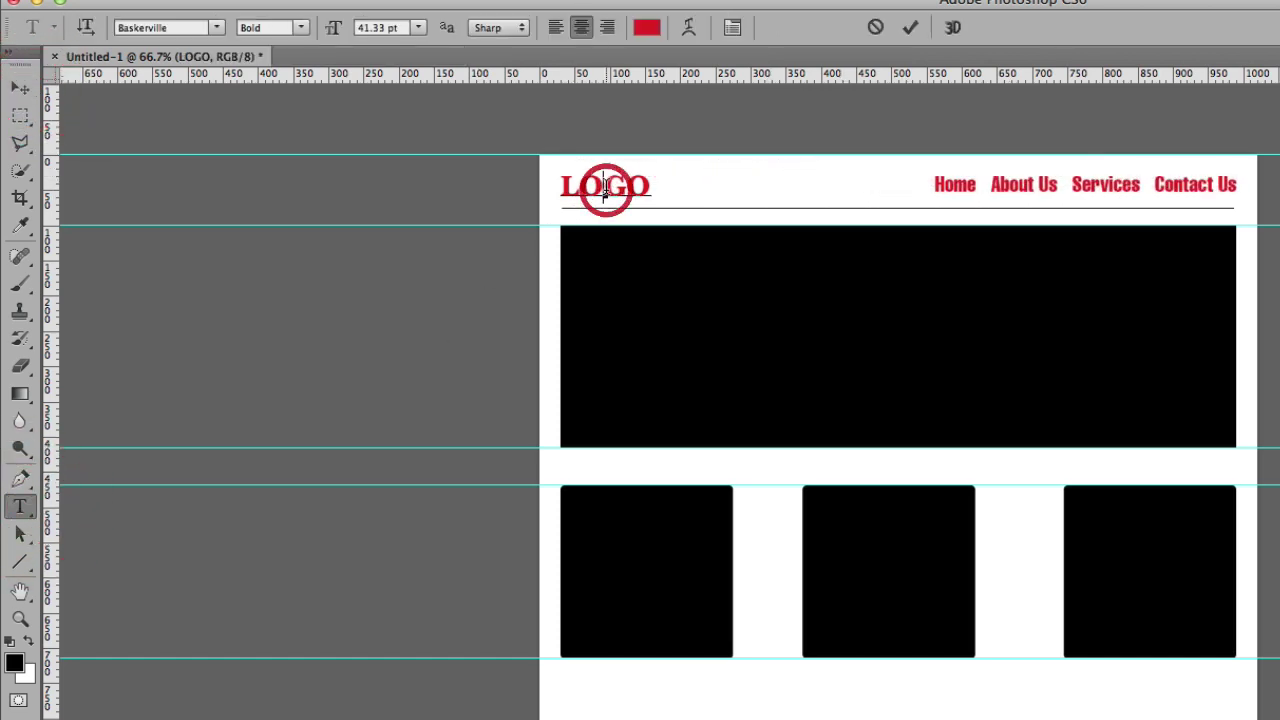
click(216, 27)
click(355, 503)
key(ctrl+Return)
key(v)
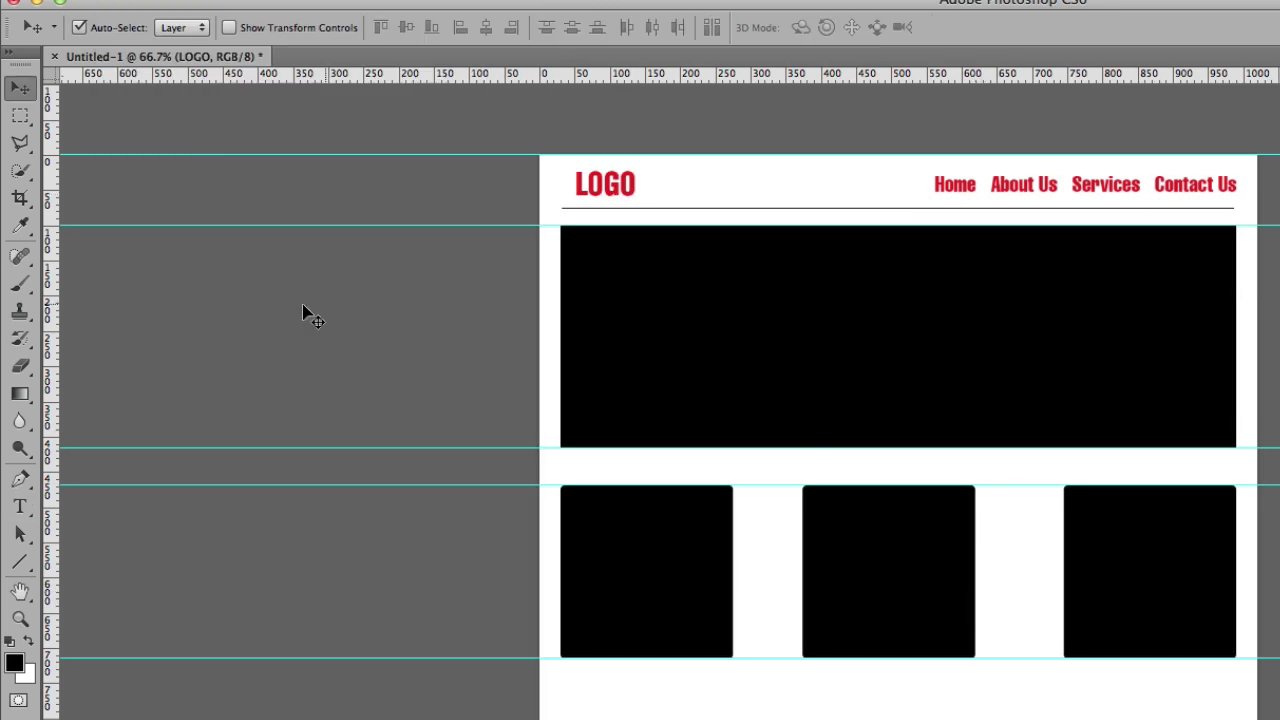
drag(52, 398, 409, 466)
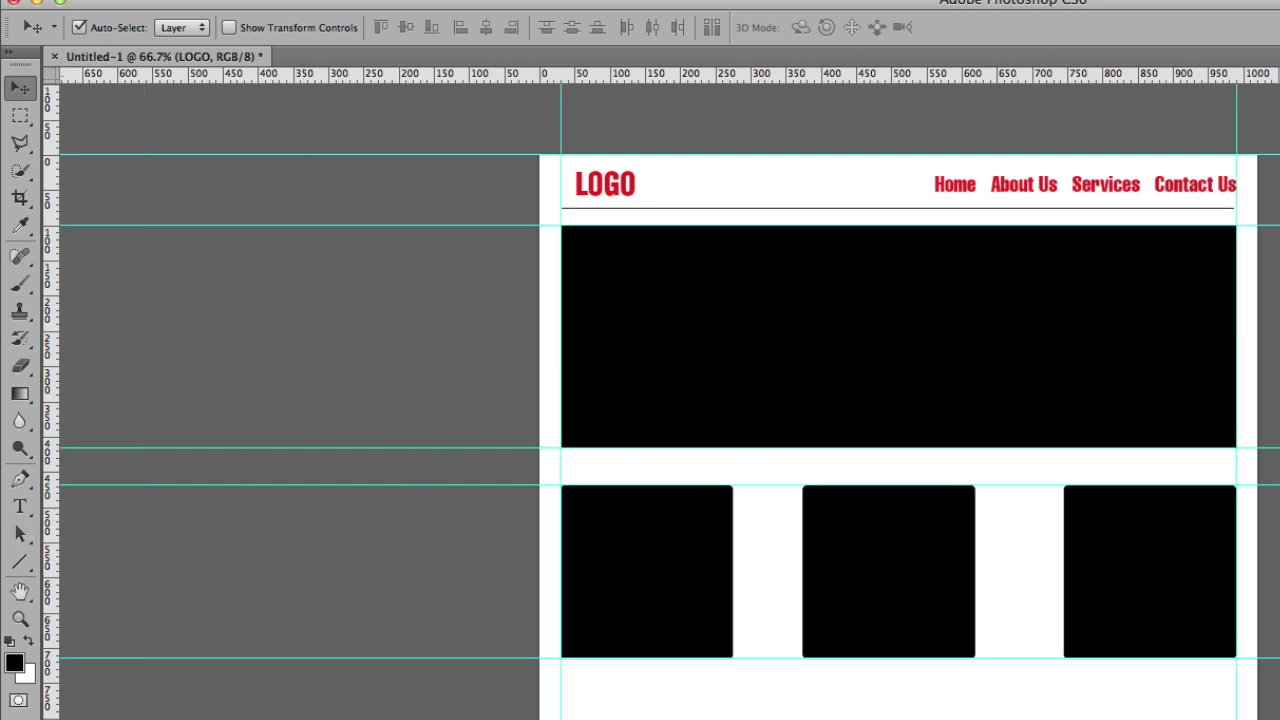
Select the main banner layer in the Layers panel and on the canvas
click(1080, 320)
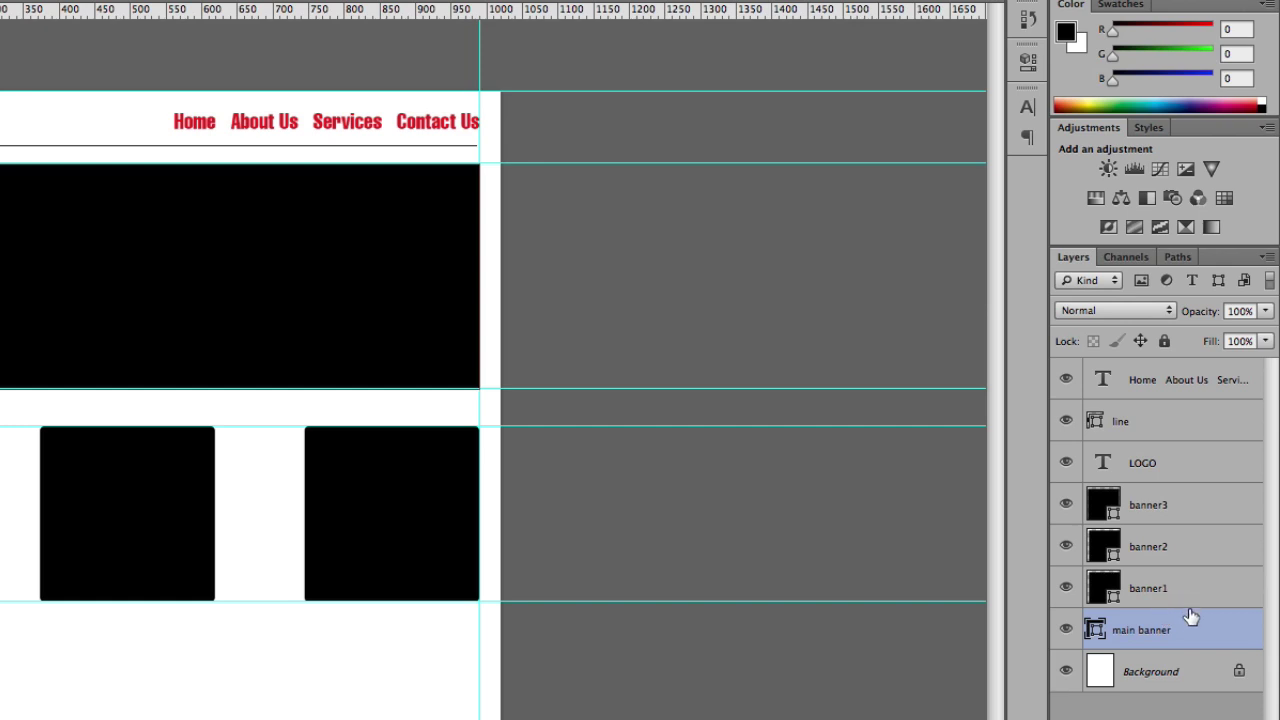
click(293, 311)
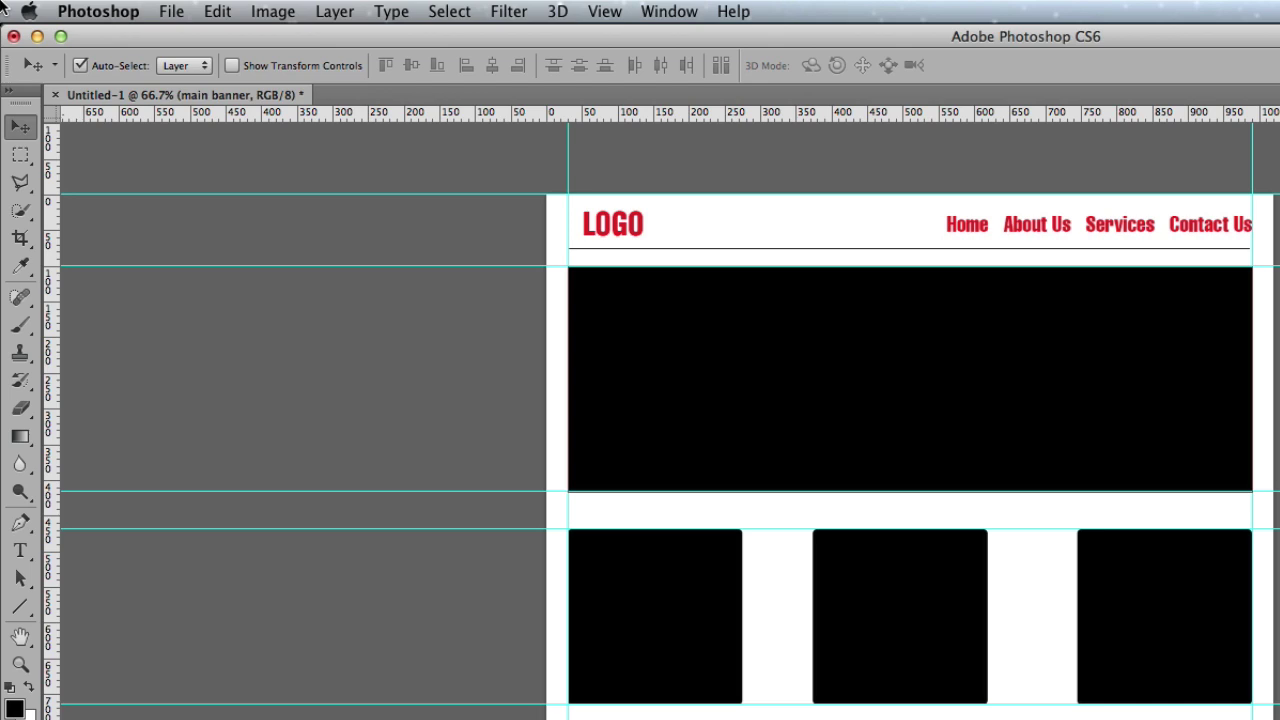
click(160, 12)
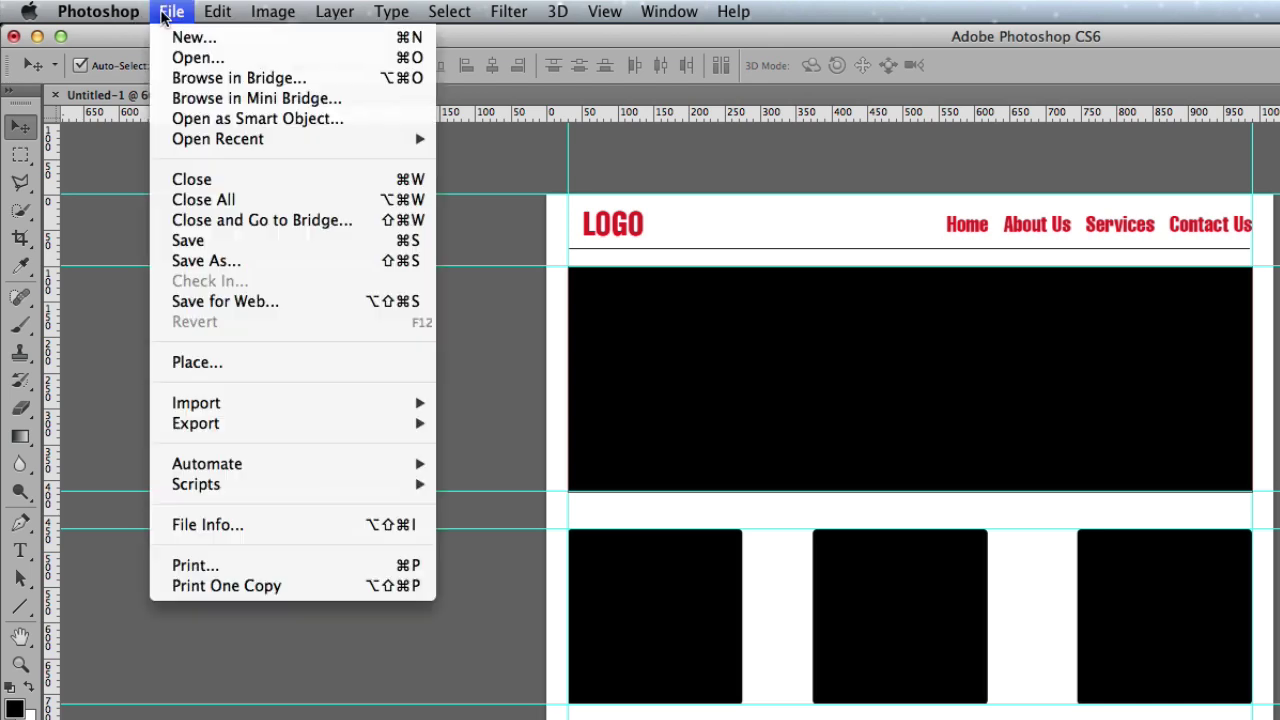
Place shutterstock_1997727.jpg from the Photoshop Course folder and drag it to the top-left
click(263, 368)
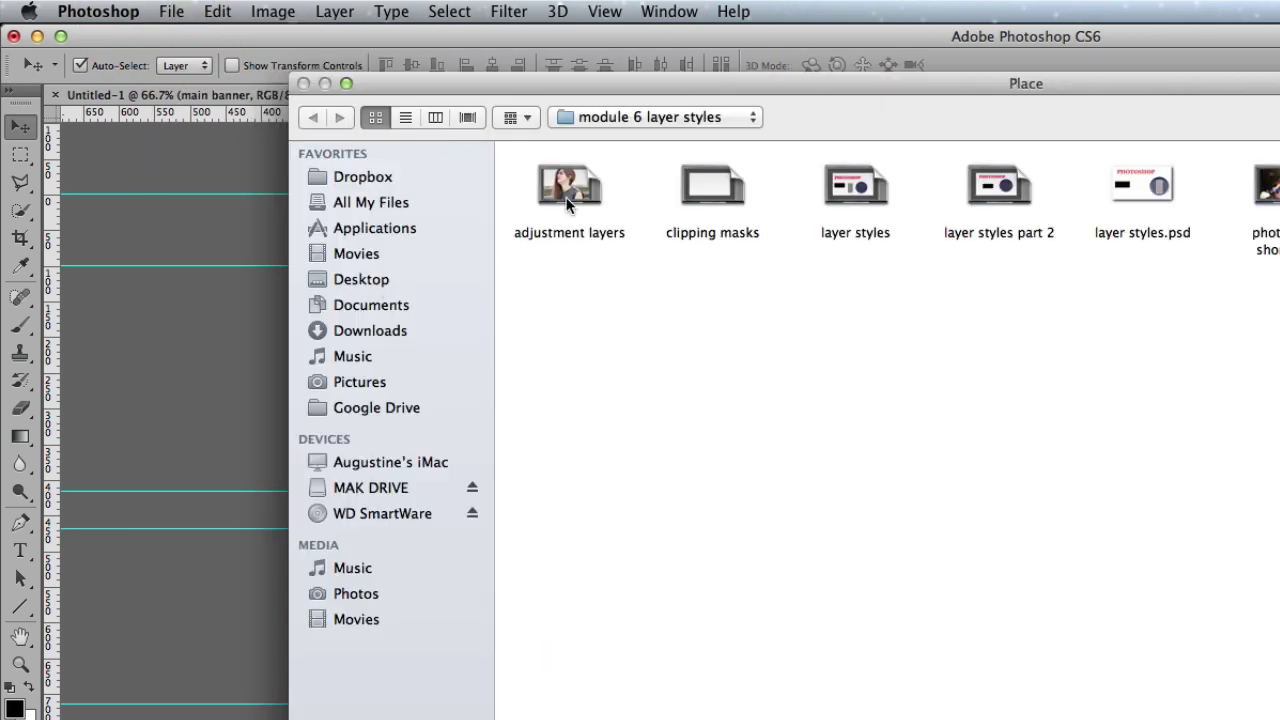
click(655, 117)
click(708, 143)
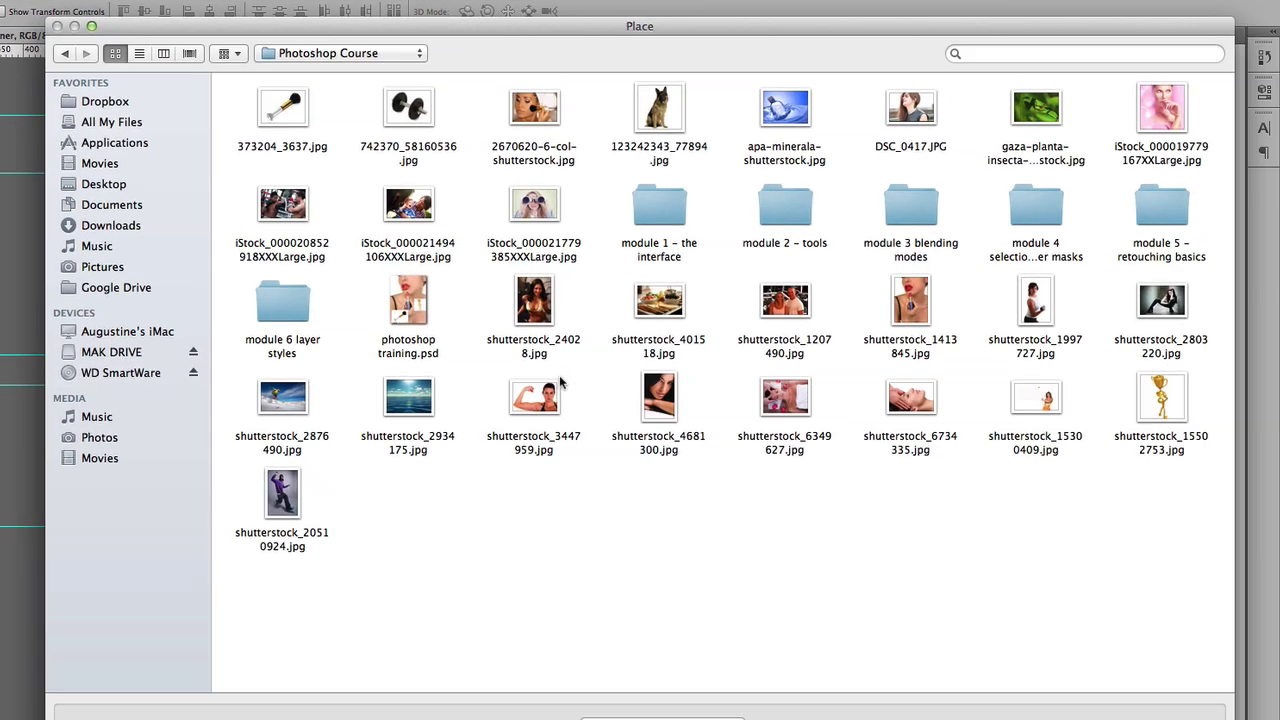
double_click(1035, 303)
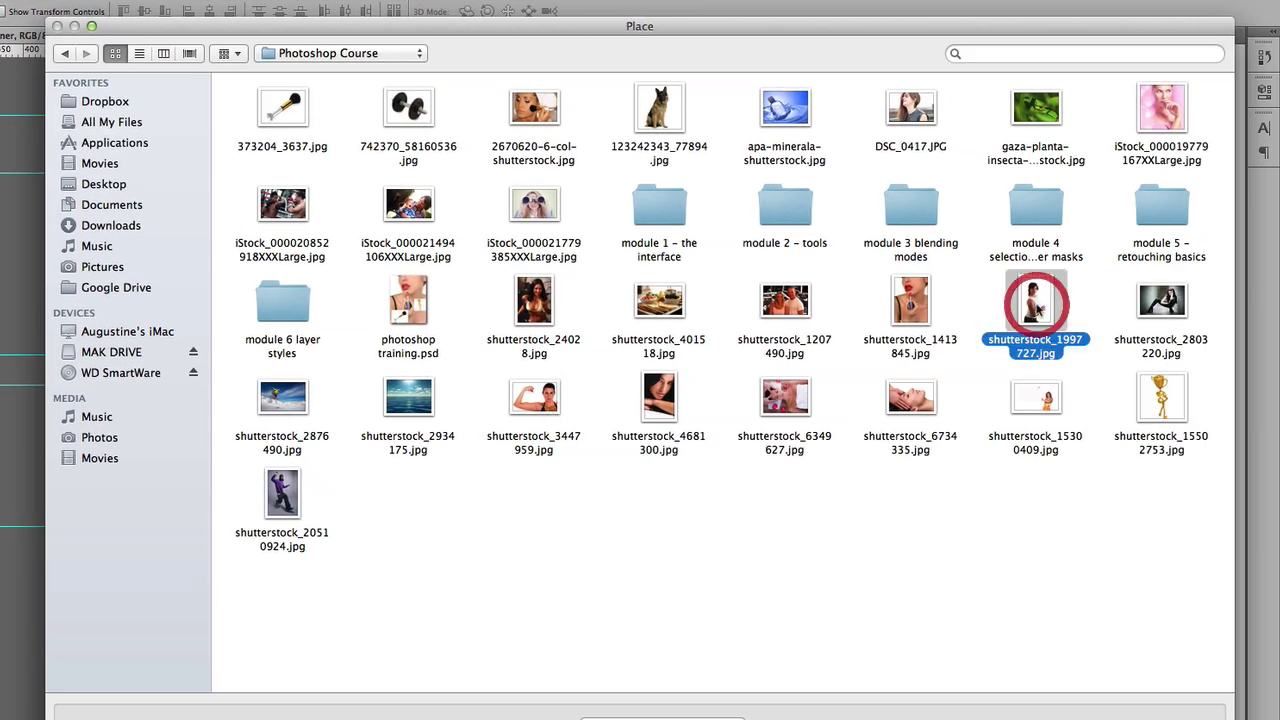
drag(593, 302, 479, 134)
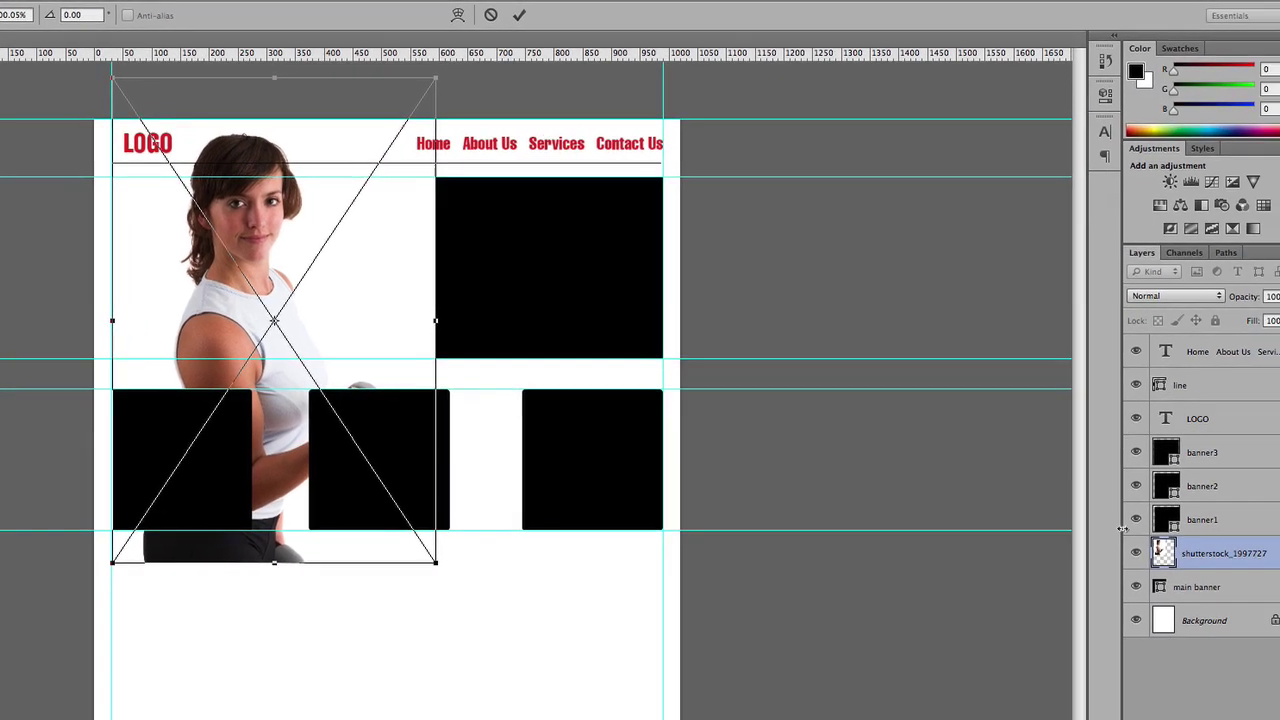
Clip the photo to main banner and scale it to about 272 × 409 px at the banner's left
key(Return)
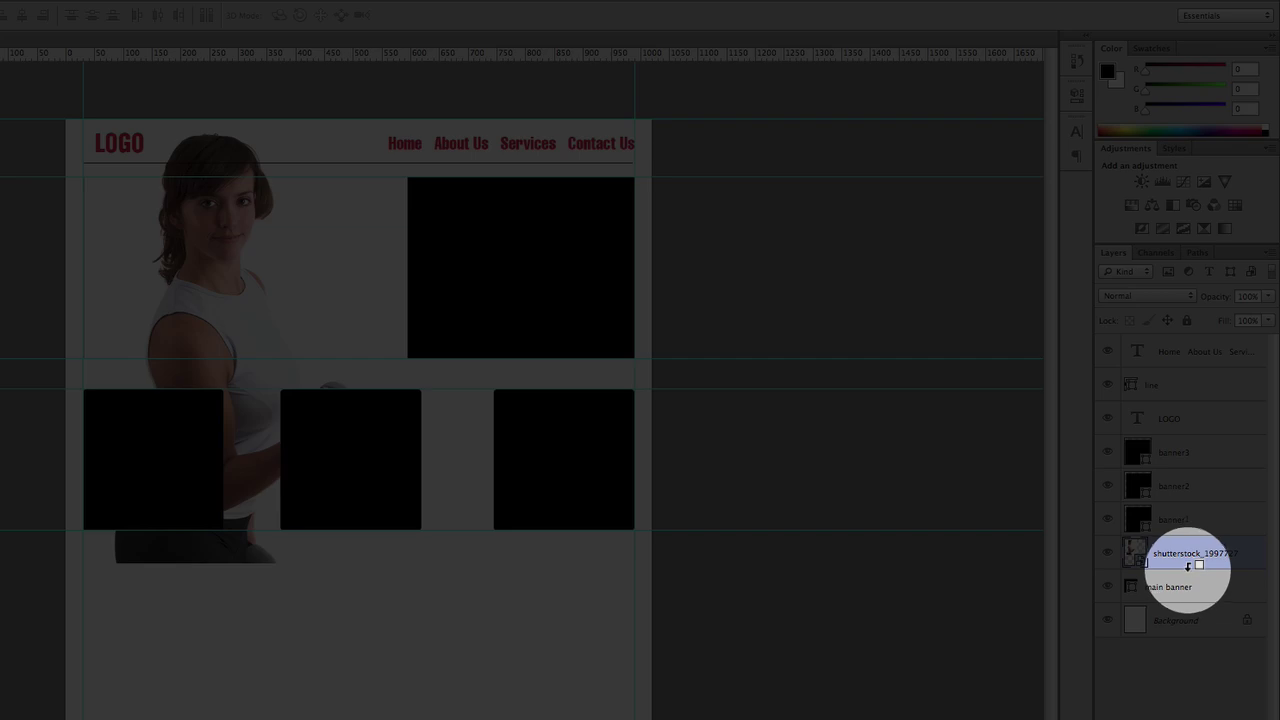
alt+click(1188, 563)
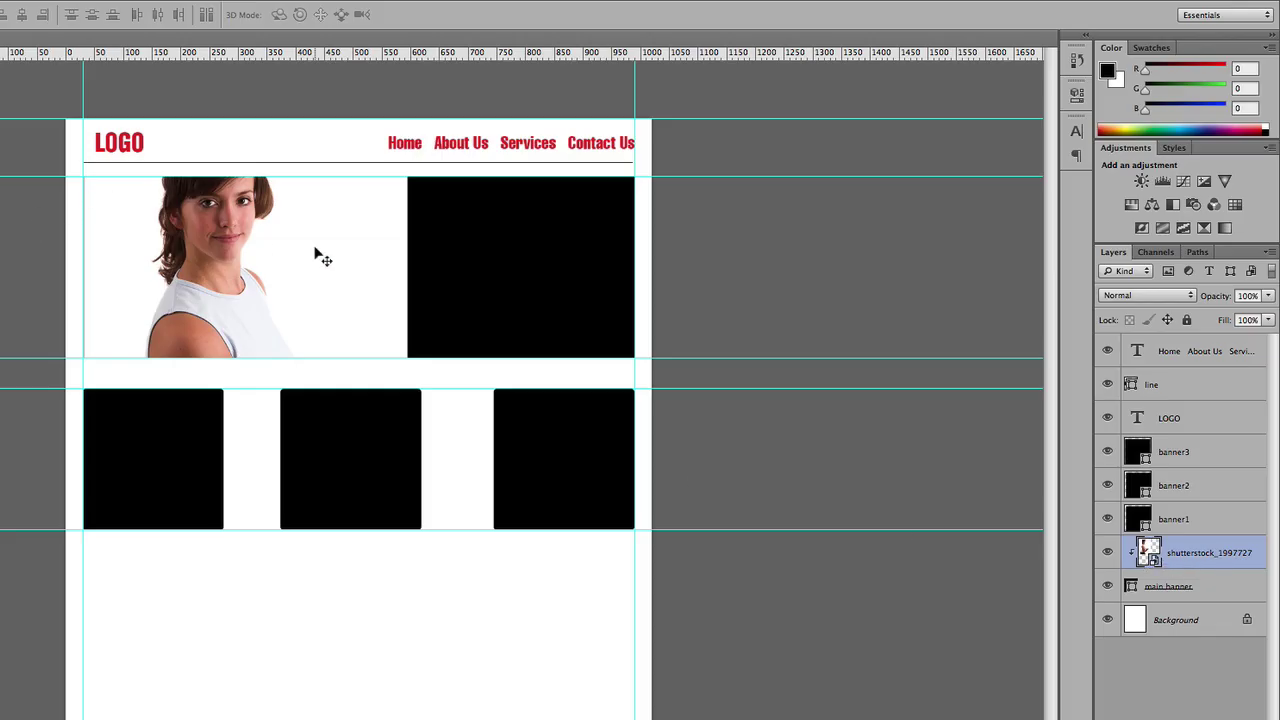
key(ctrl+t)
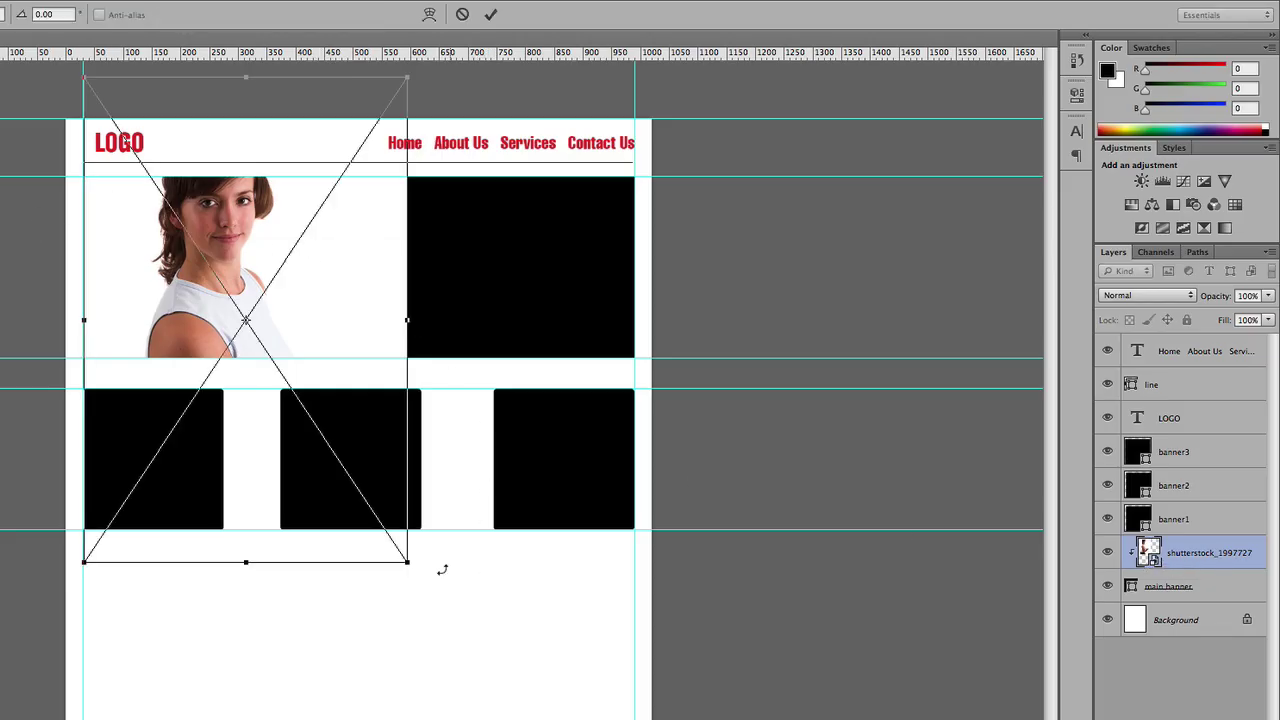
drag(405, 560, 266, 327)
drag(222, 198, 248, 281)
drag(229, 270, 260, 271)
drag(279, 137, 268, 165)
drag(221, 254, 230, 240)
key(Return)
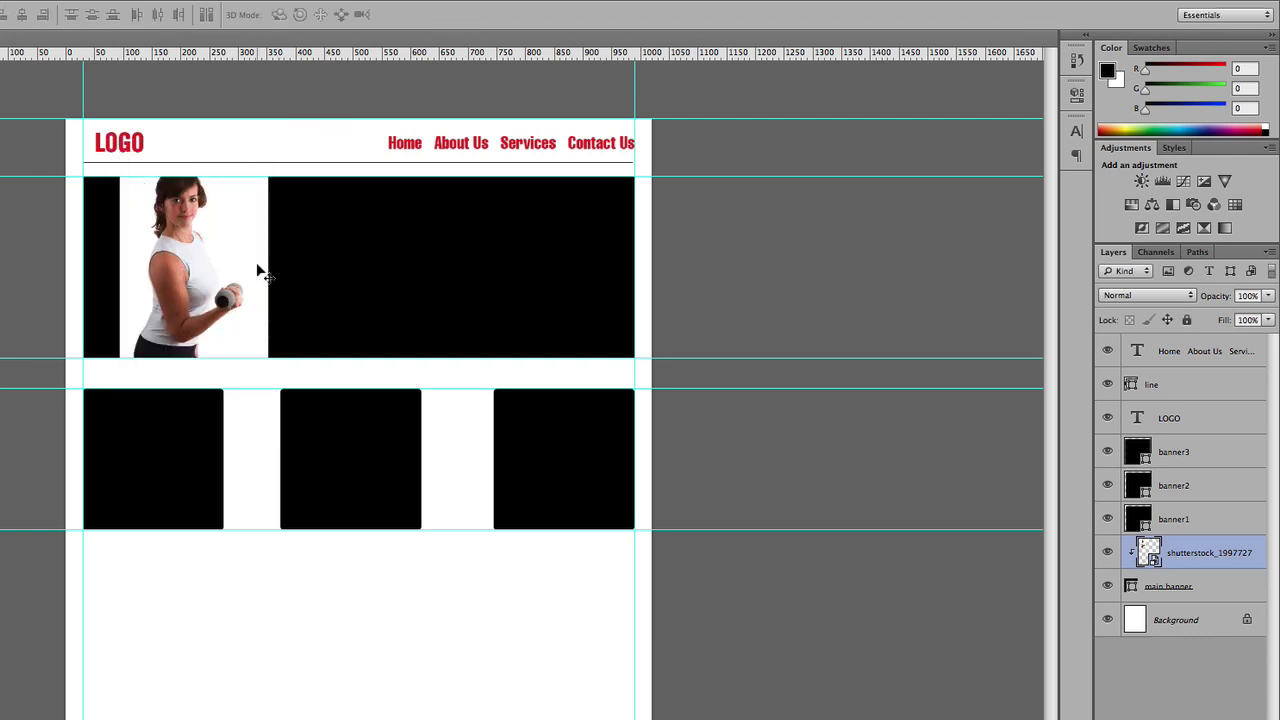
click(1134, 590)
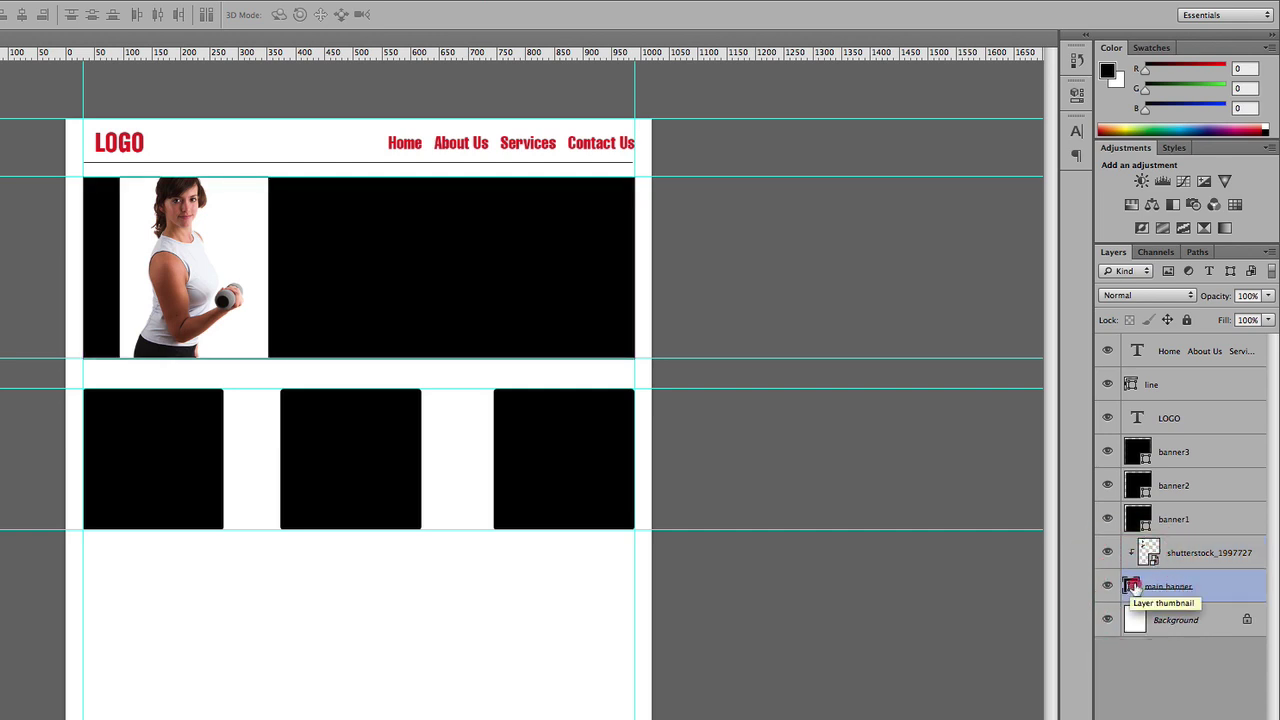
Change the main banner fill to white and draw a horizontal line beneath the banner
double_click(1132, 588)
click(418, 606)
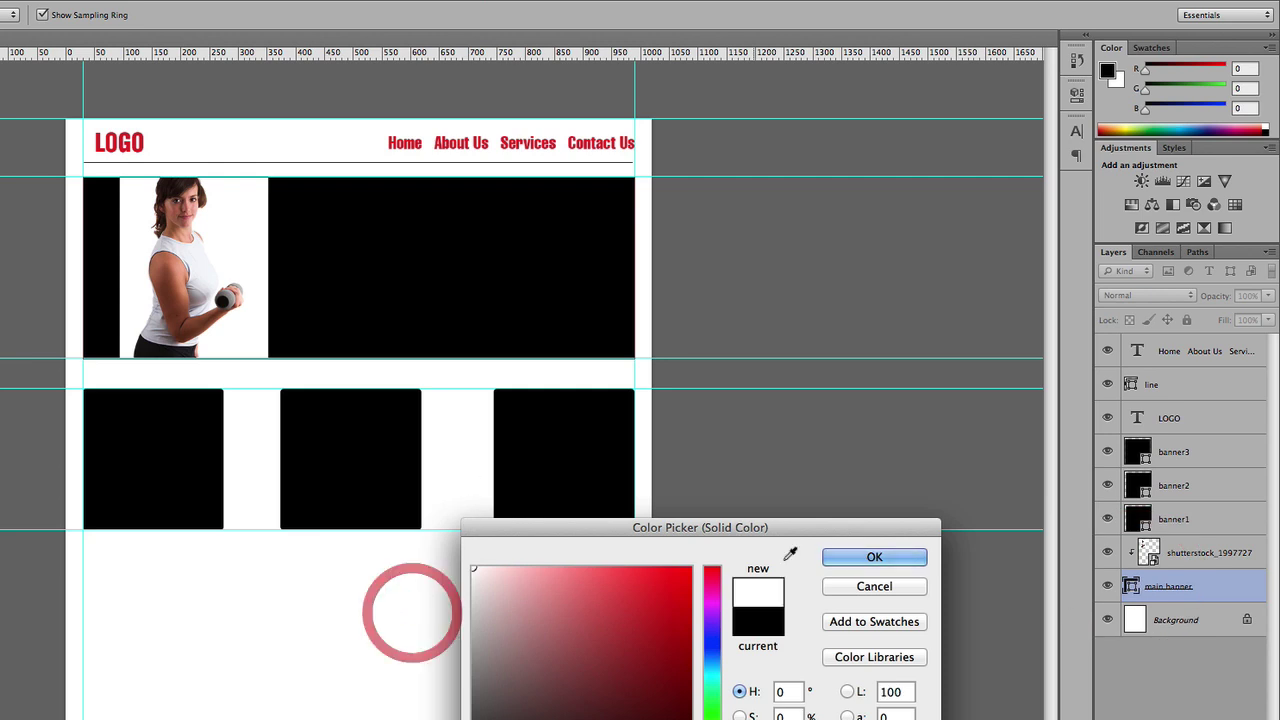
key(Return)
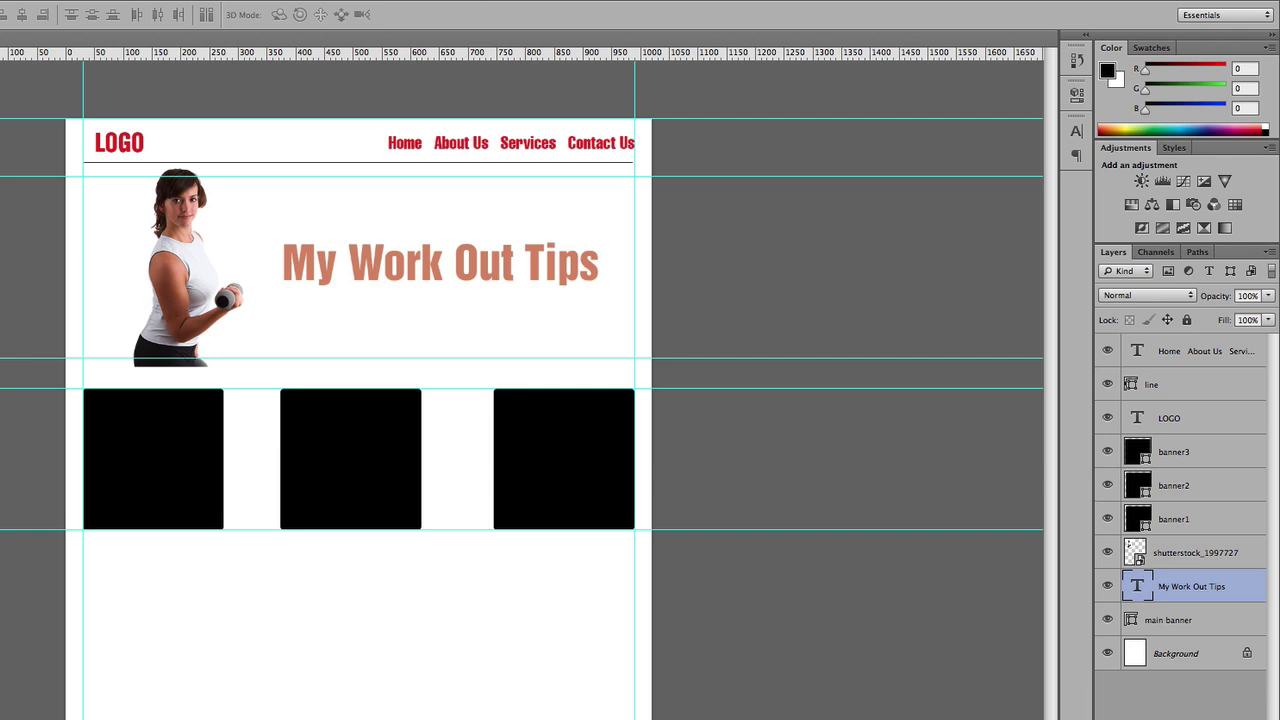
key(u)
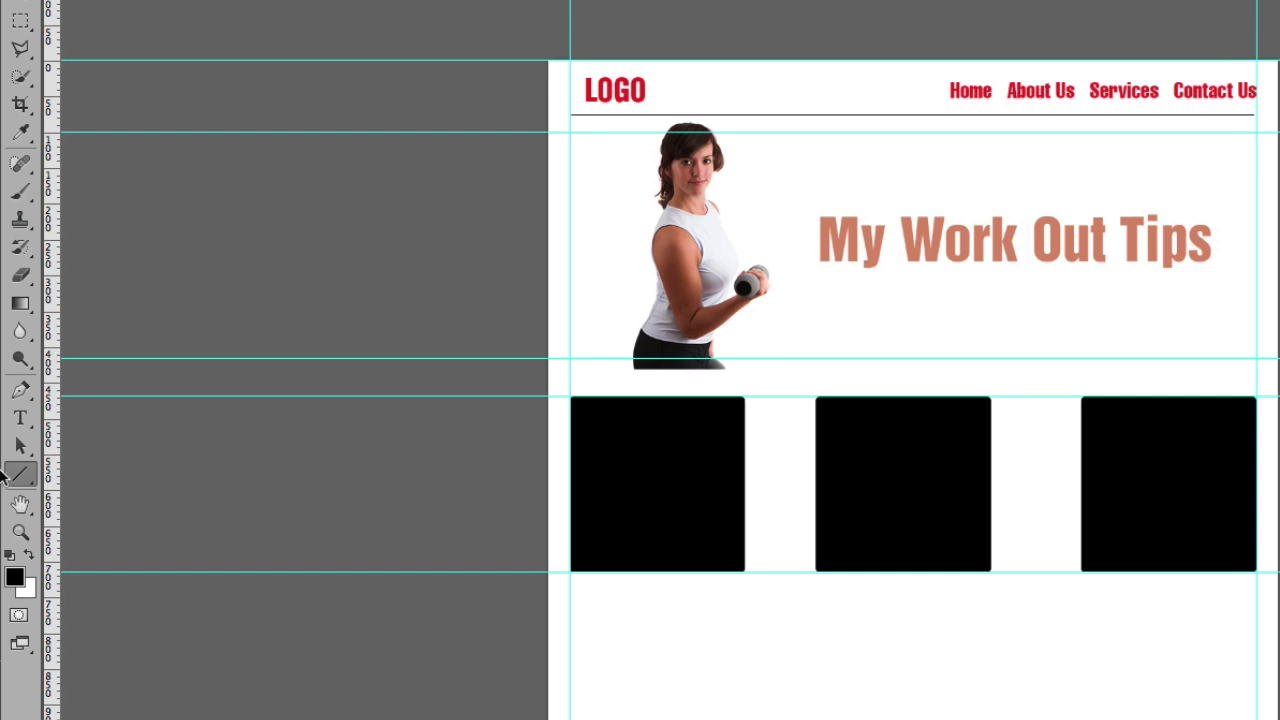
drag(570, 370, 1256, 368)
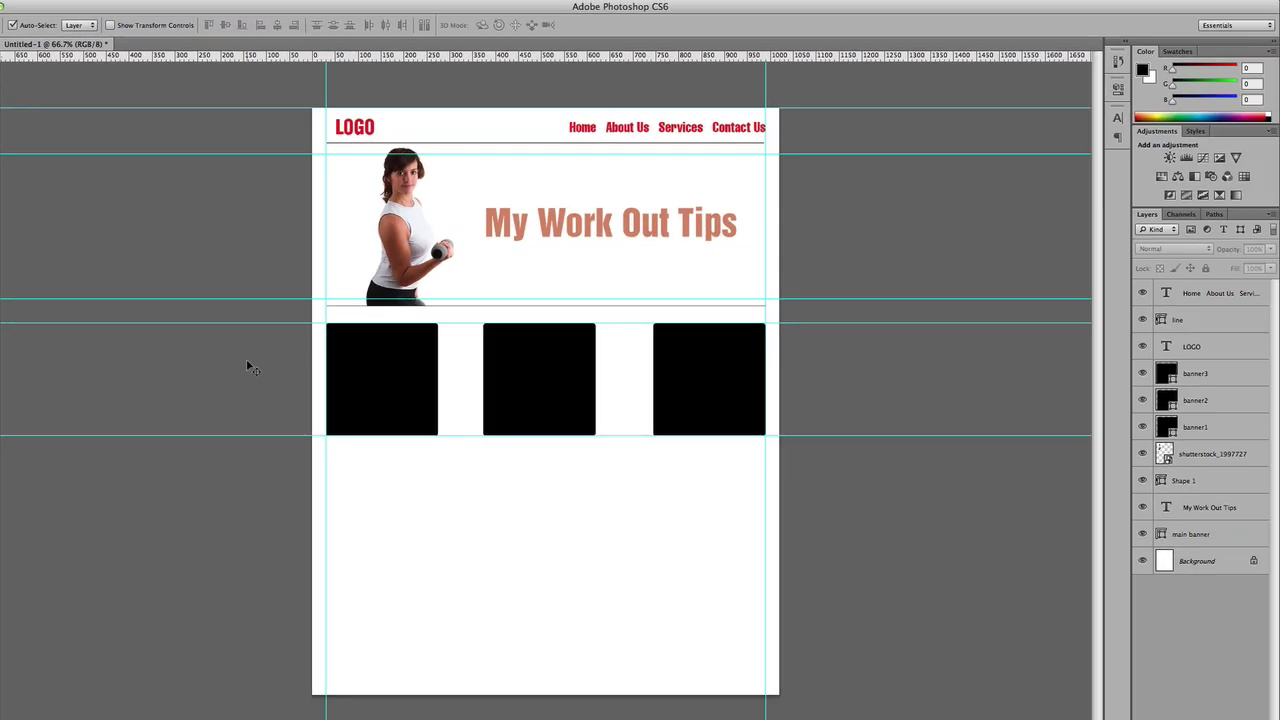
Preview the mockup full screen with all guides hidden, then return to standard screen mode
key(f)
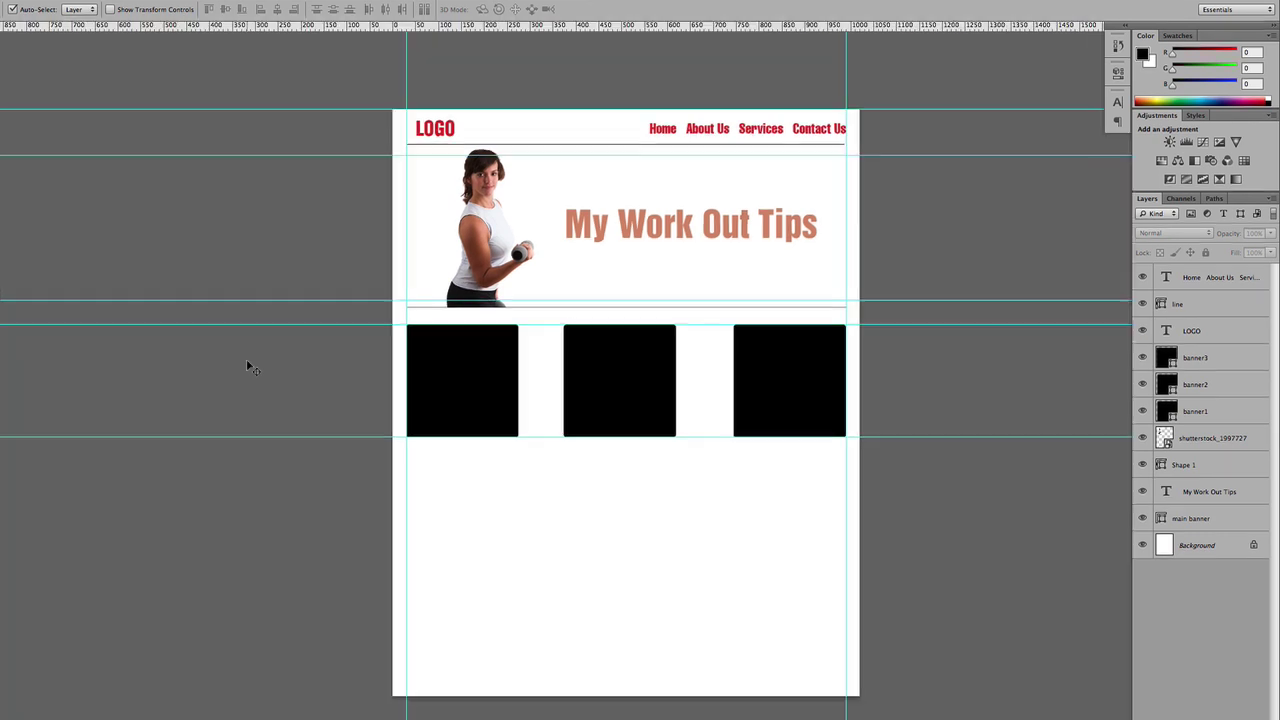
key(f)
key(ctrl+plus)
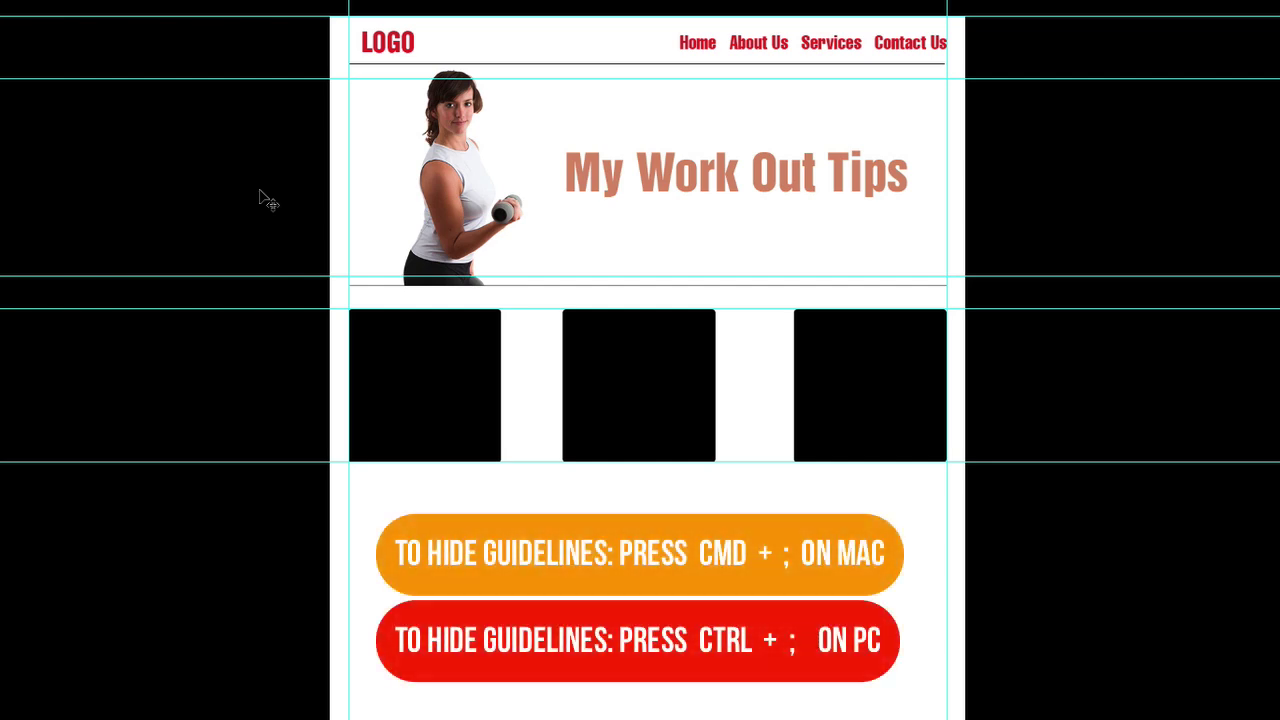
key(ctrl+semicolon)
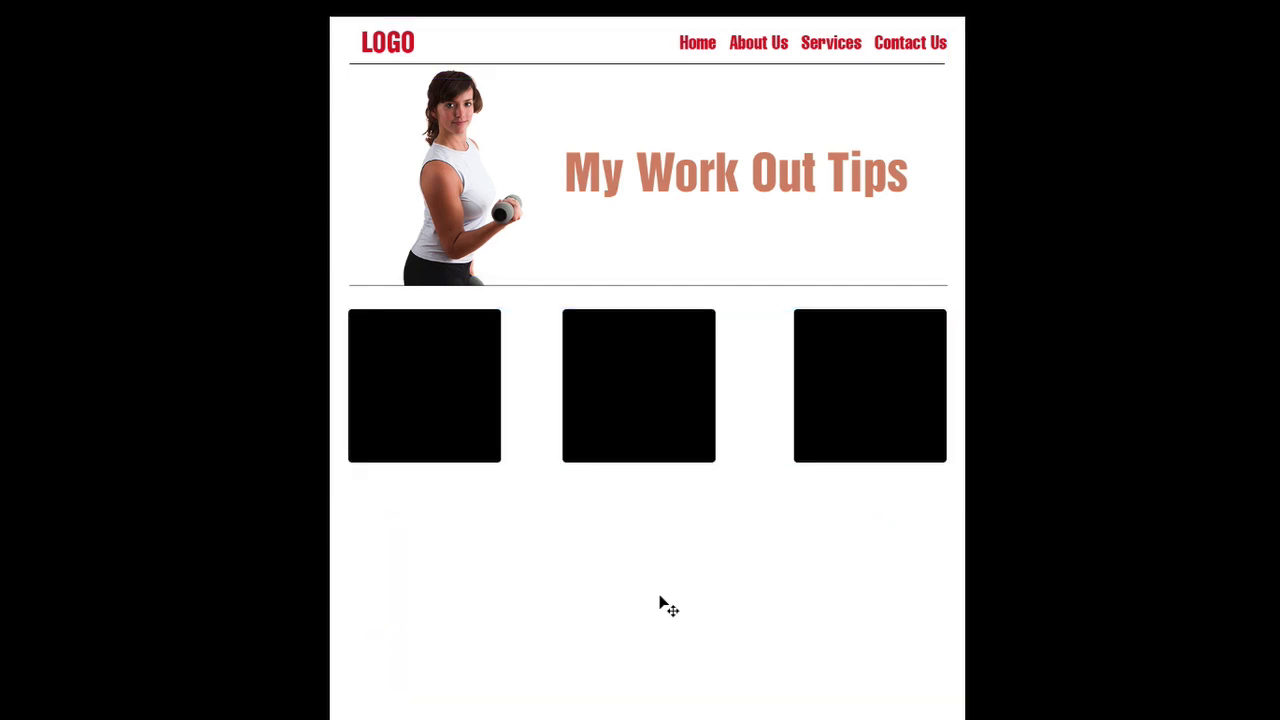
key(ctrl+minus)
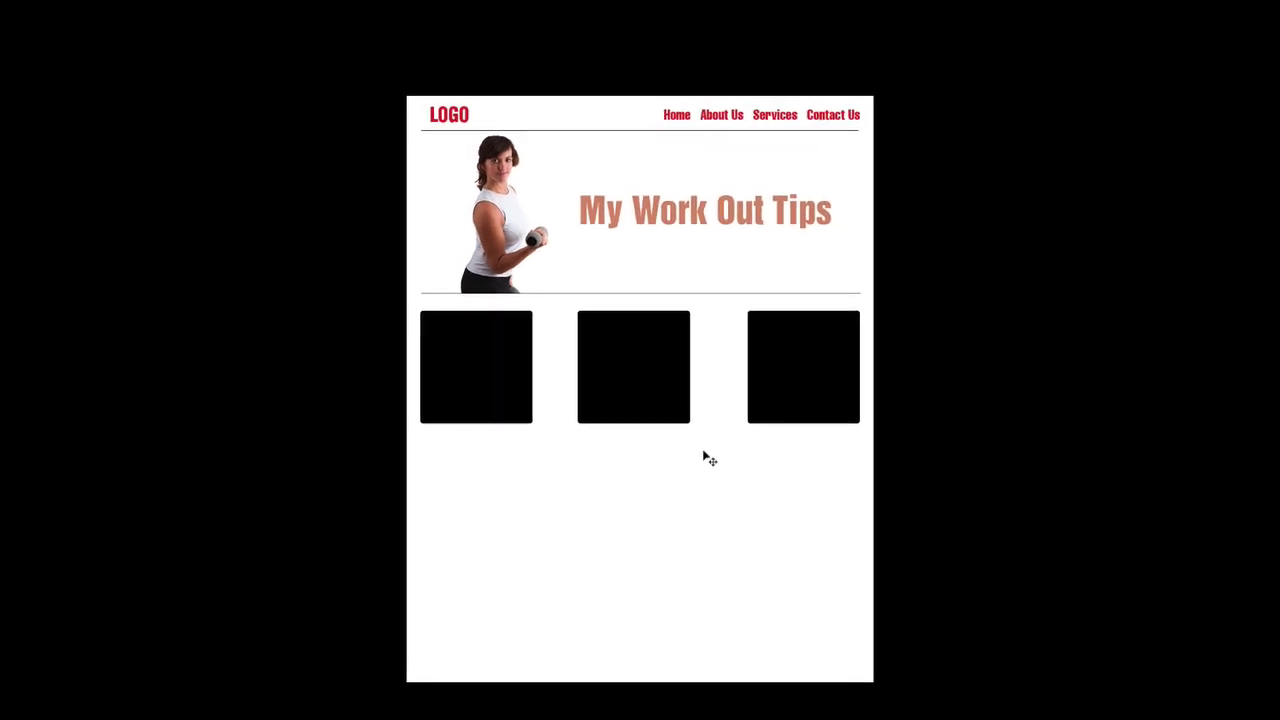
key(f)
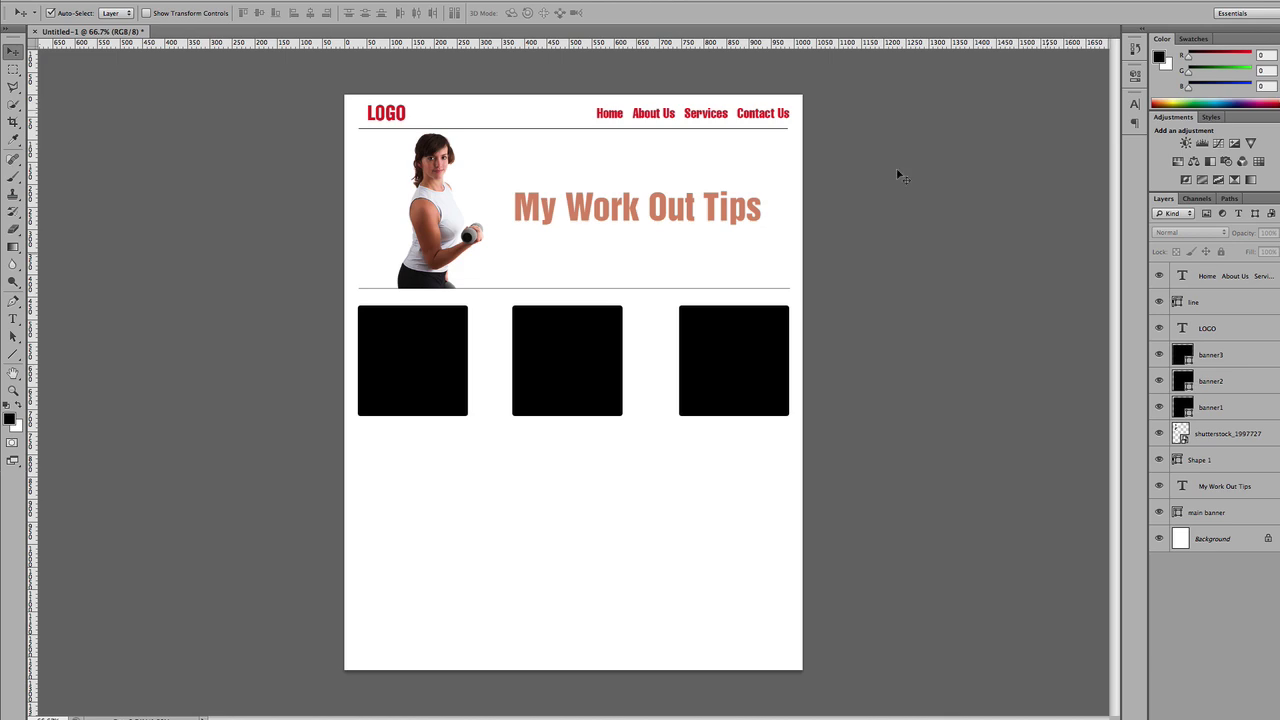
Place shutterstock_4681300.jpg above banner1 and move it over the first image box
click(407, 377)
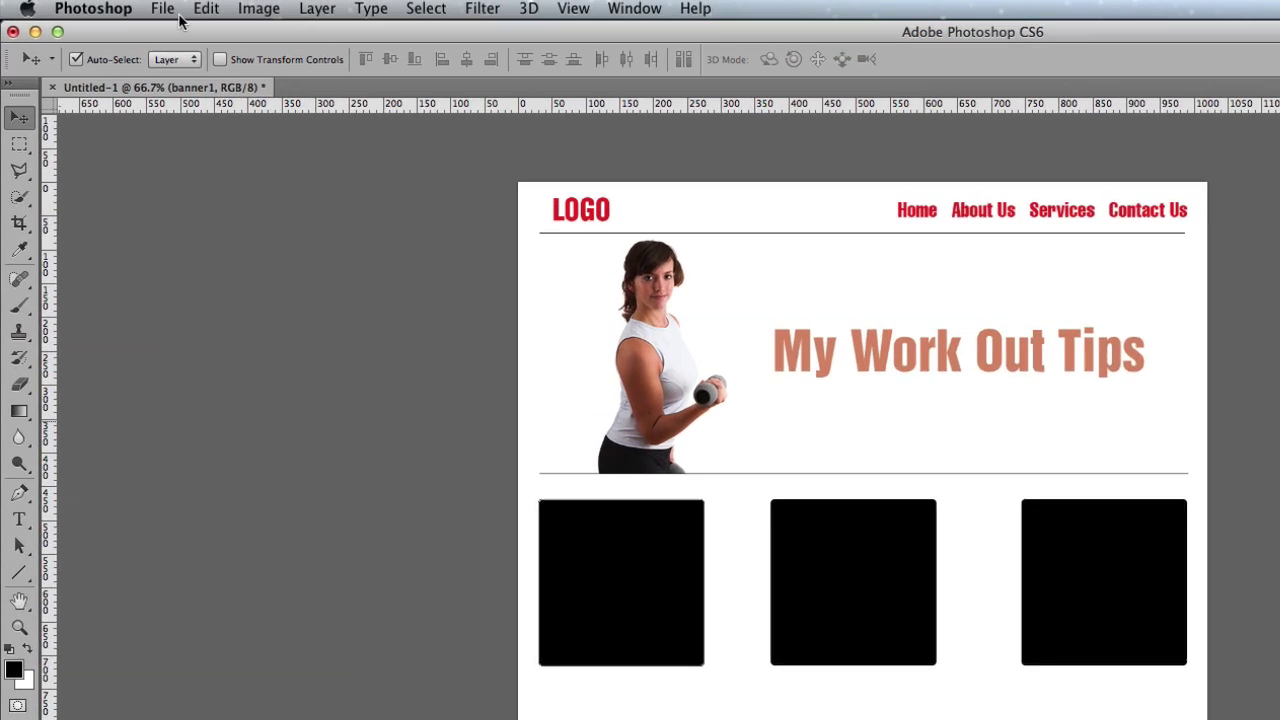
click(165, 10)
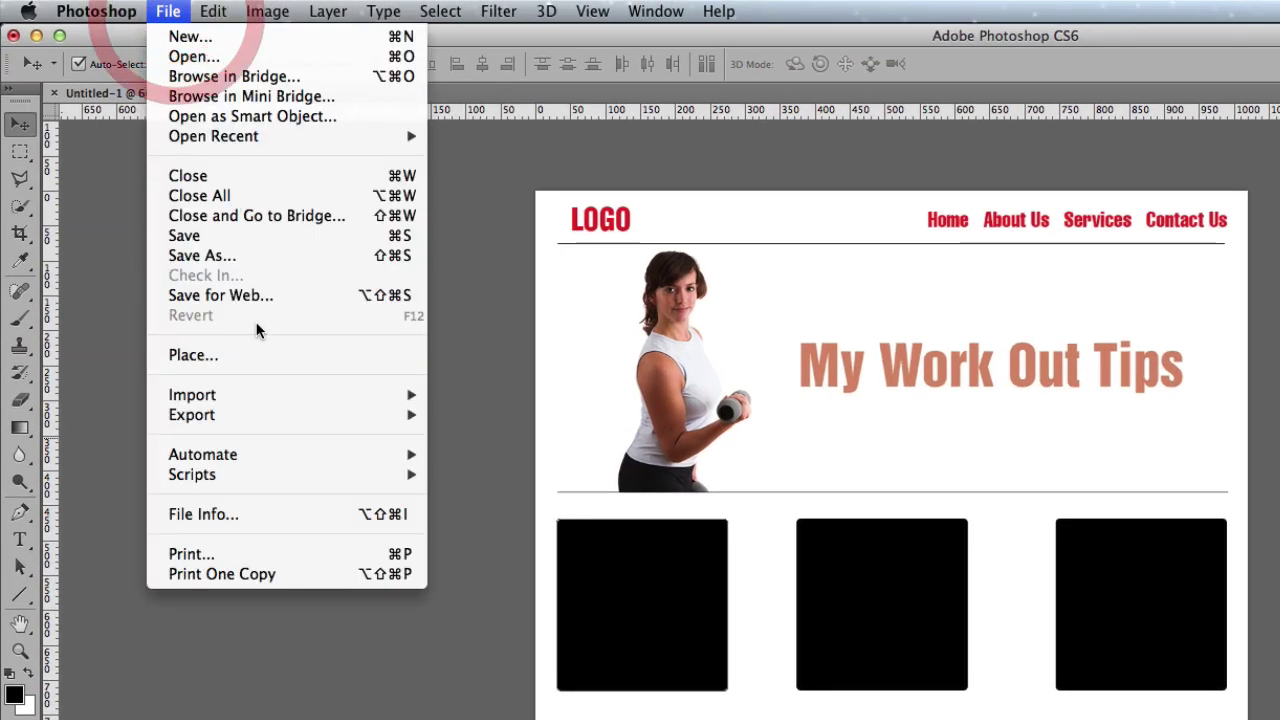
click(250, 362)
click(660, 400)
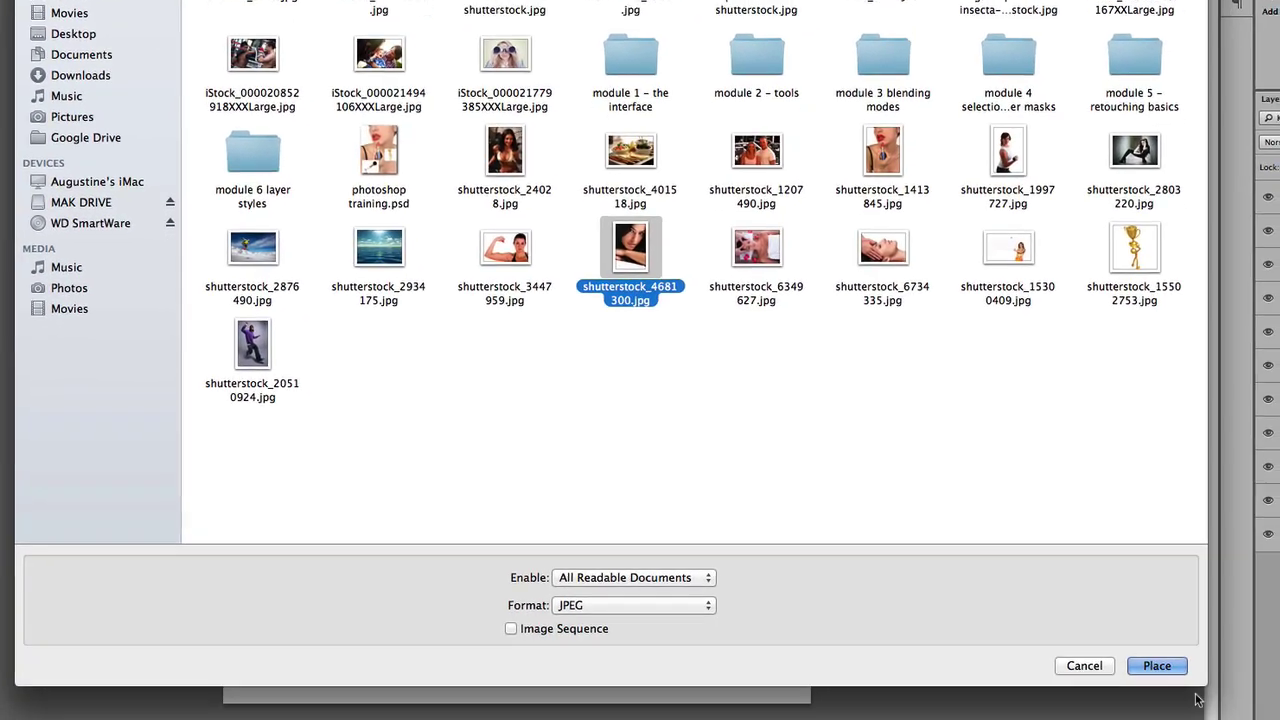
click(1166, 654)
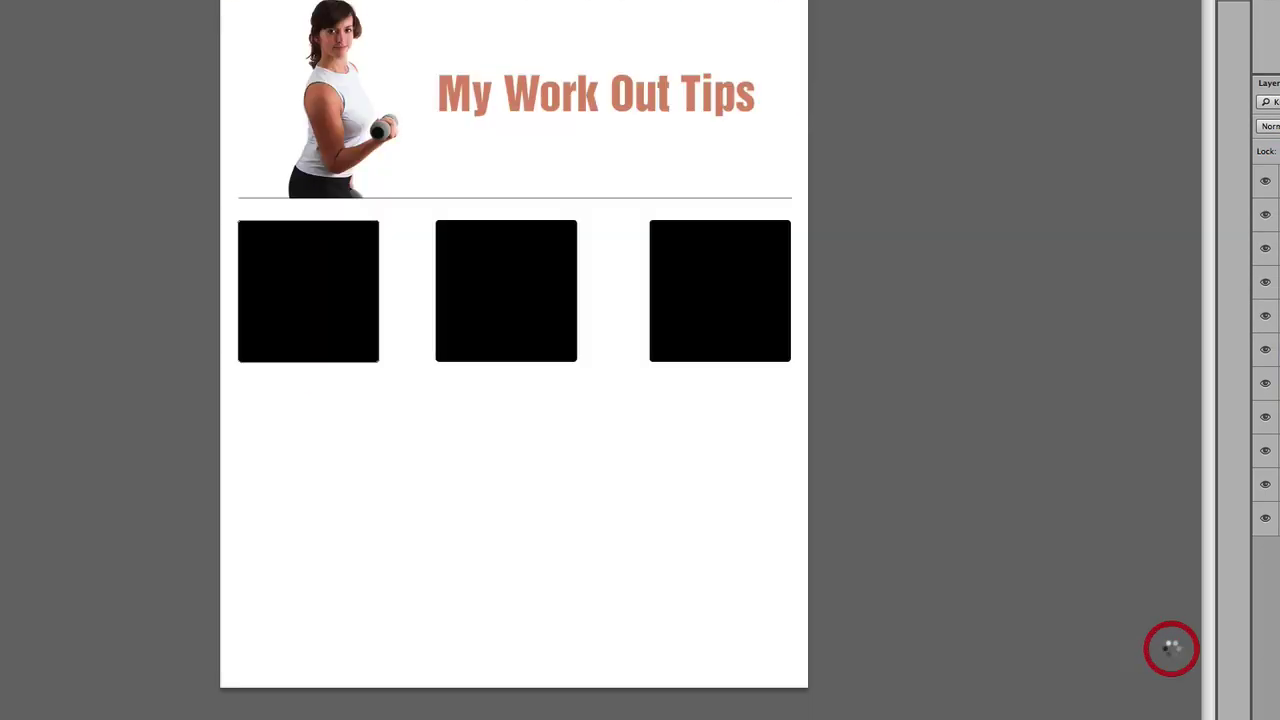
drag(595, 133, 360, 170)
key(Return)
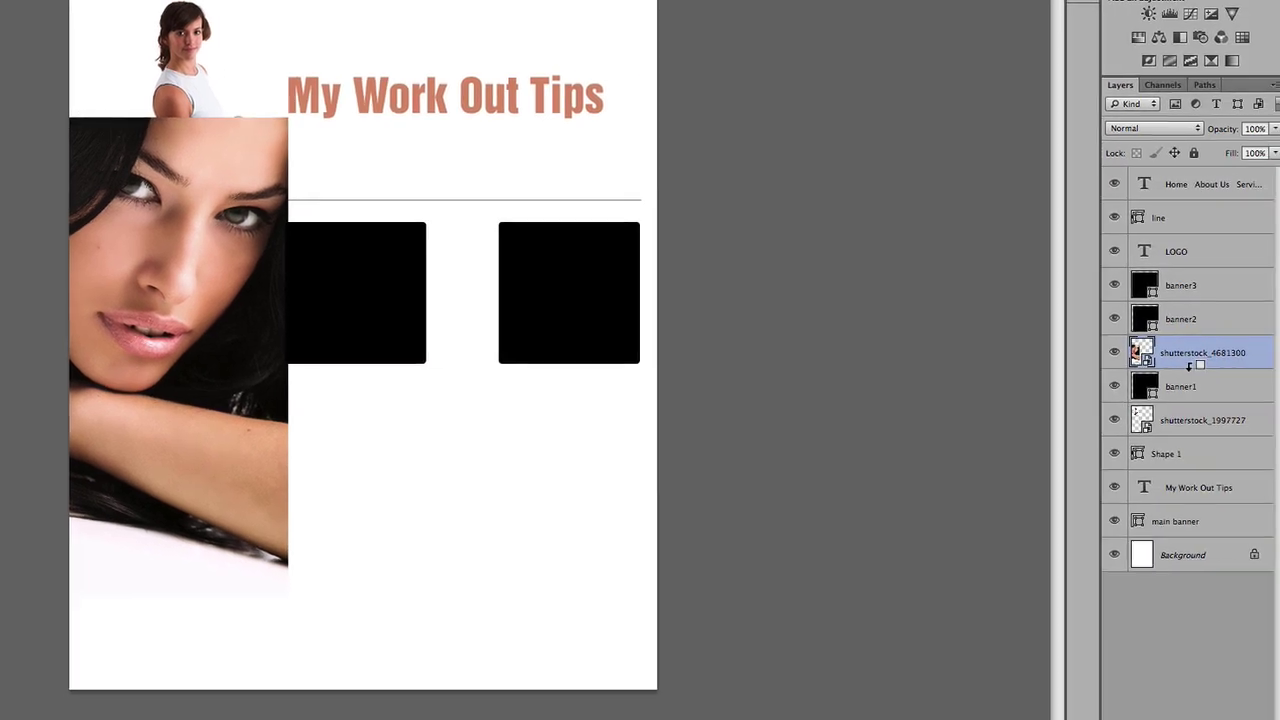
Clip the photo into the first black square and scale it so the face fills it
alt+click(1183, 367)
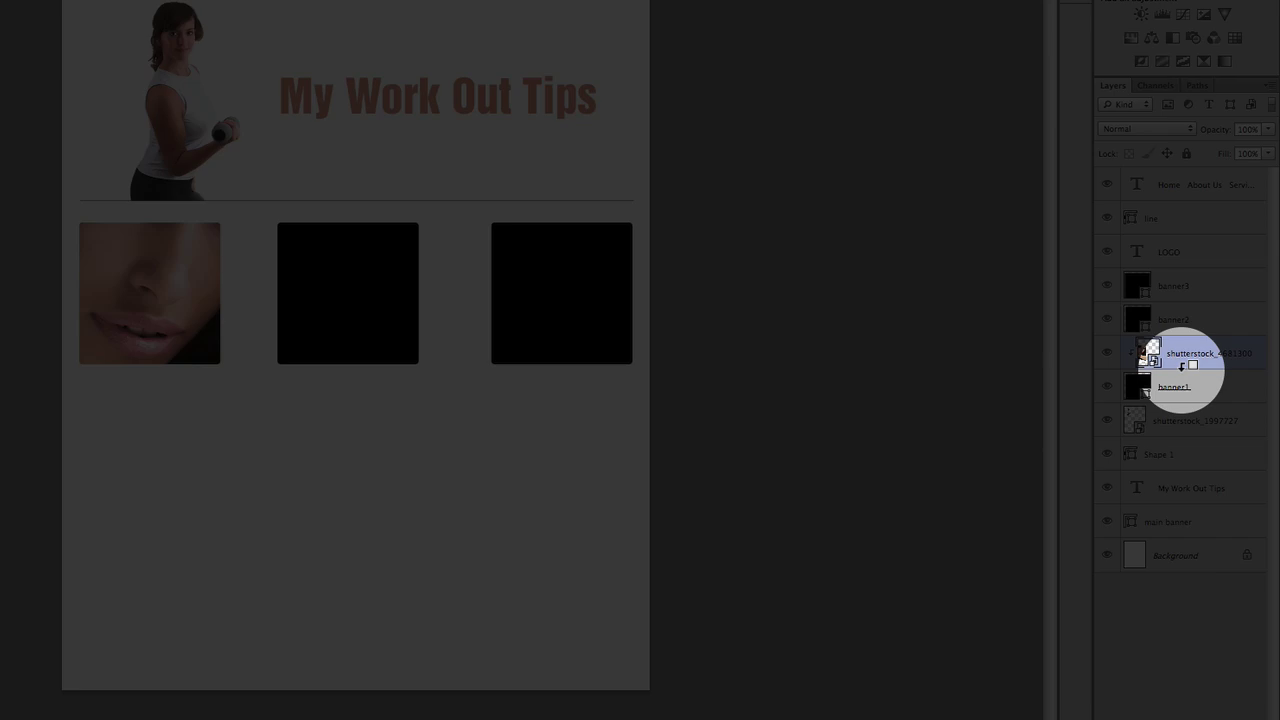
key(ctrl+t)
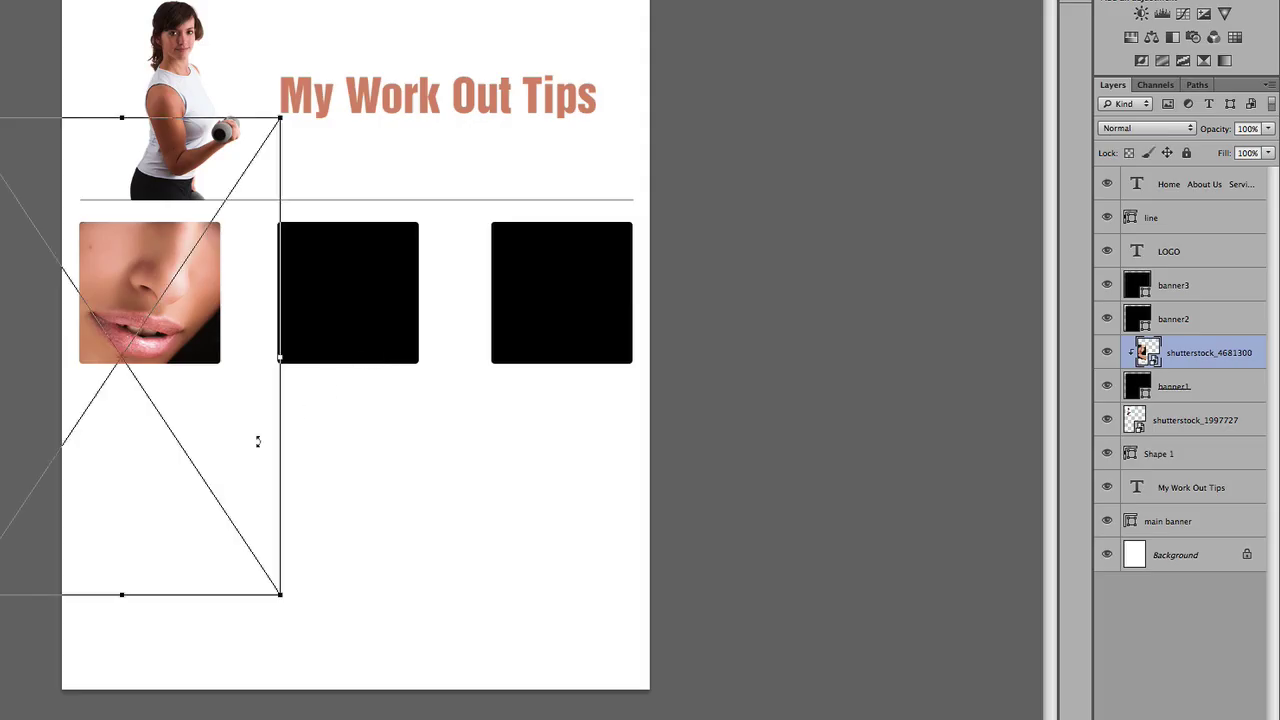
drag(7, 85, 115, 250)
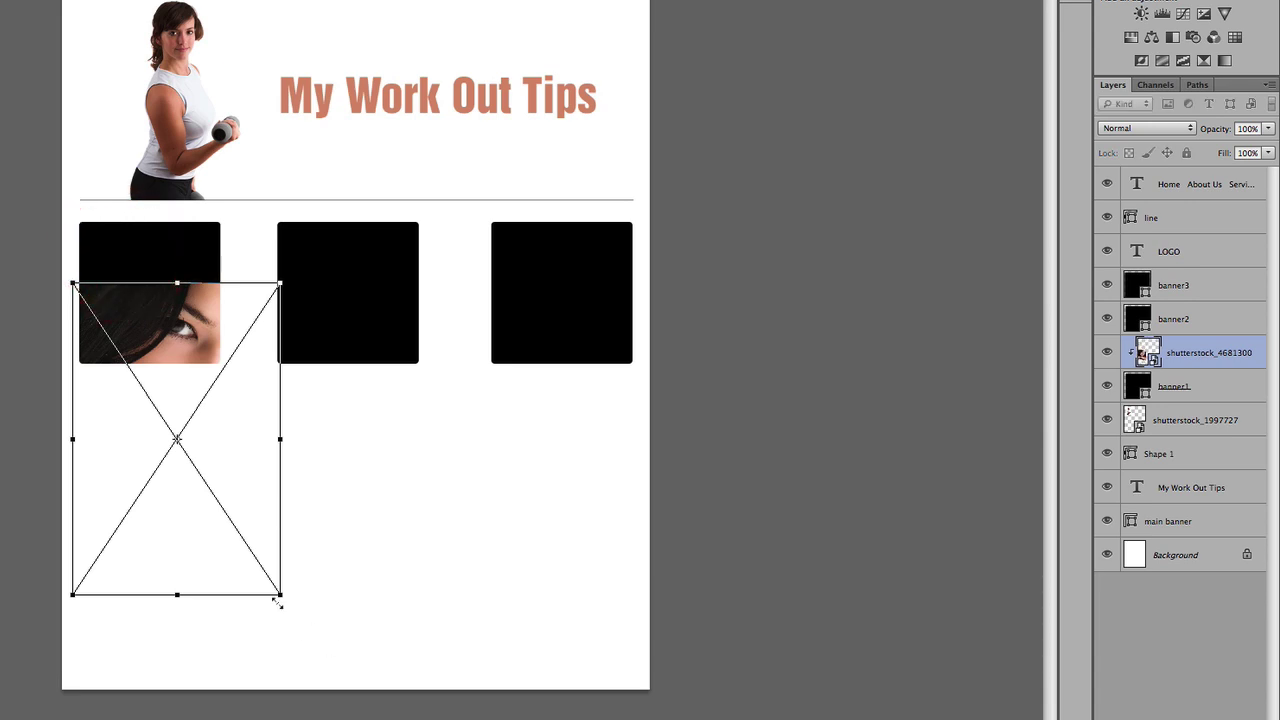
drag(281, 594, 151, 423)
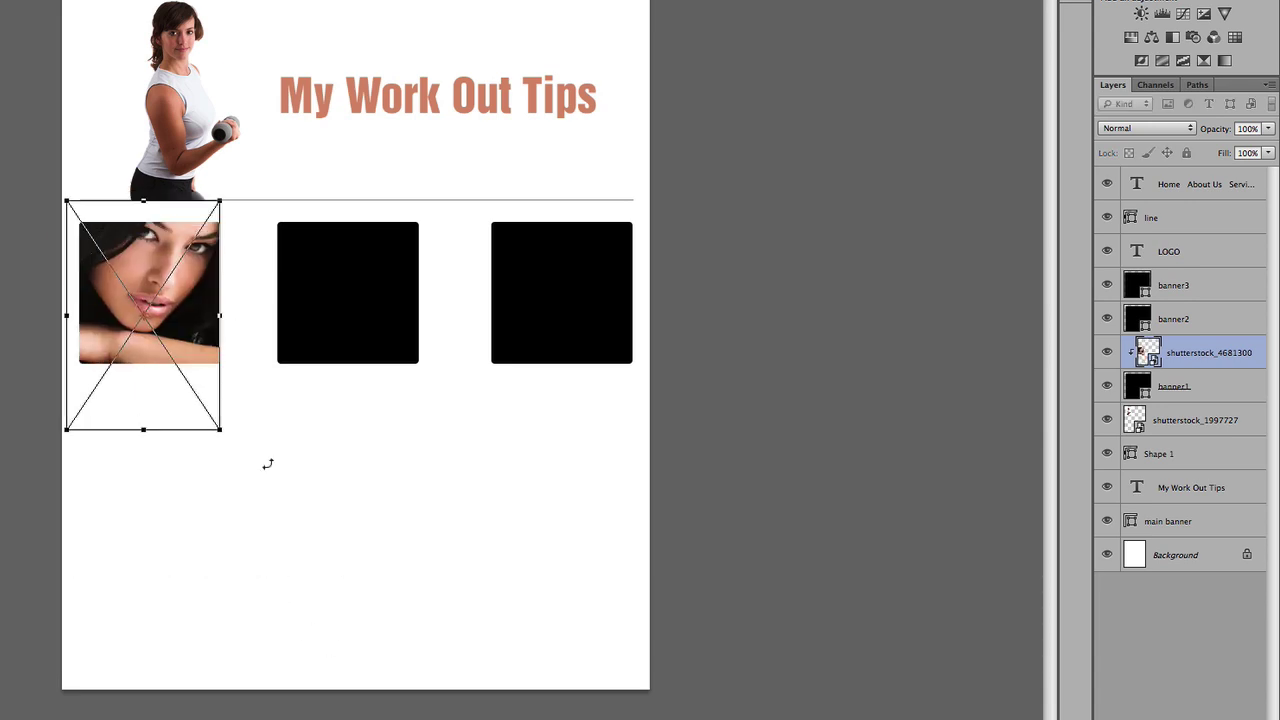
key(Return)
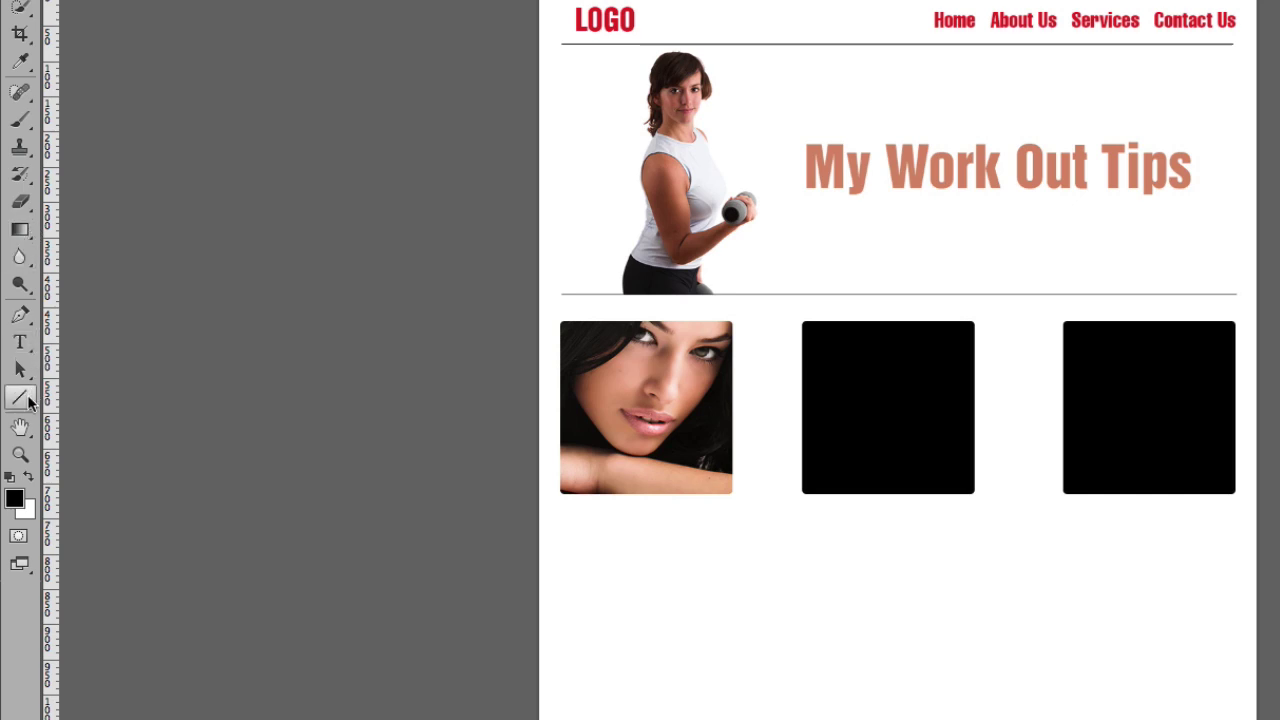
click(29, 402)
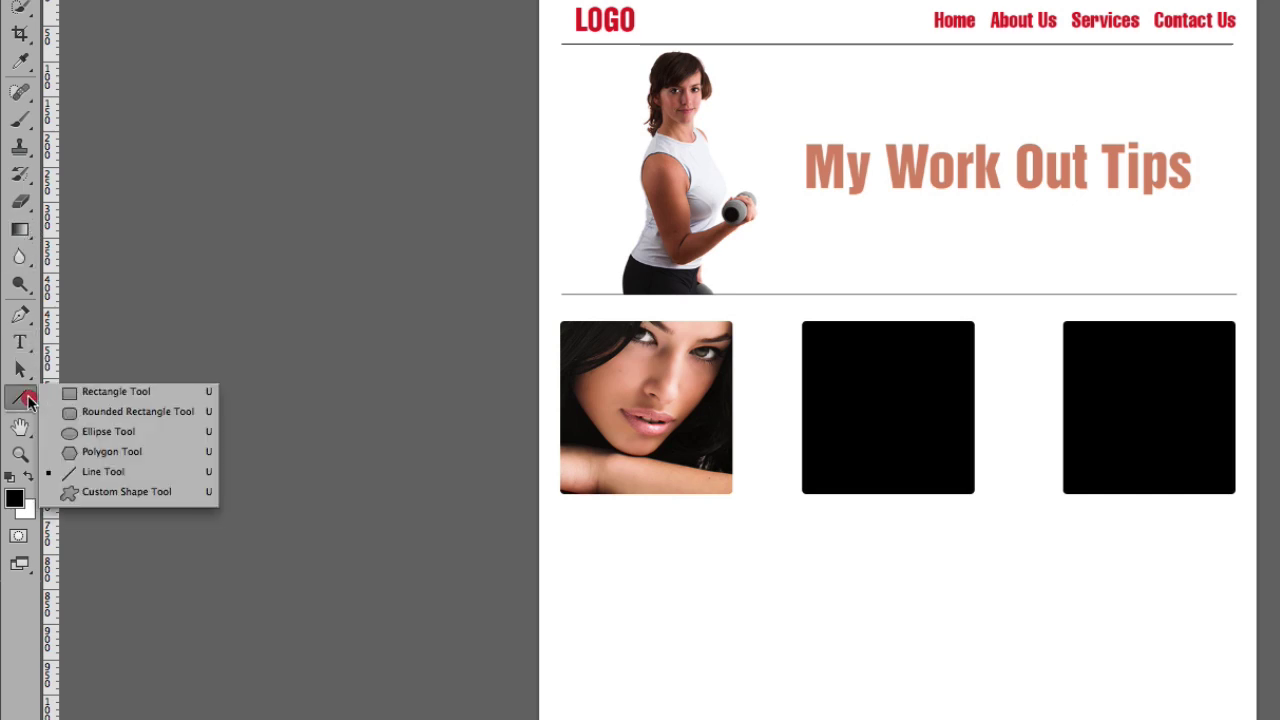
Draw a black bar across the photo's lower part and type the caption 'beauty tips'
click(110, 389)
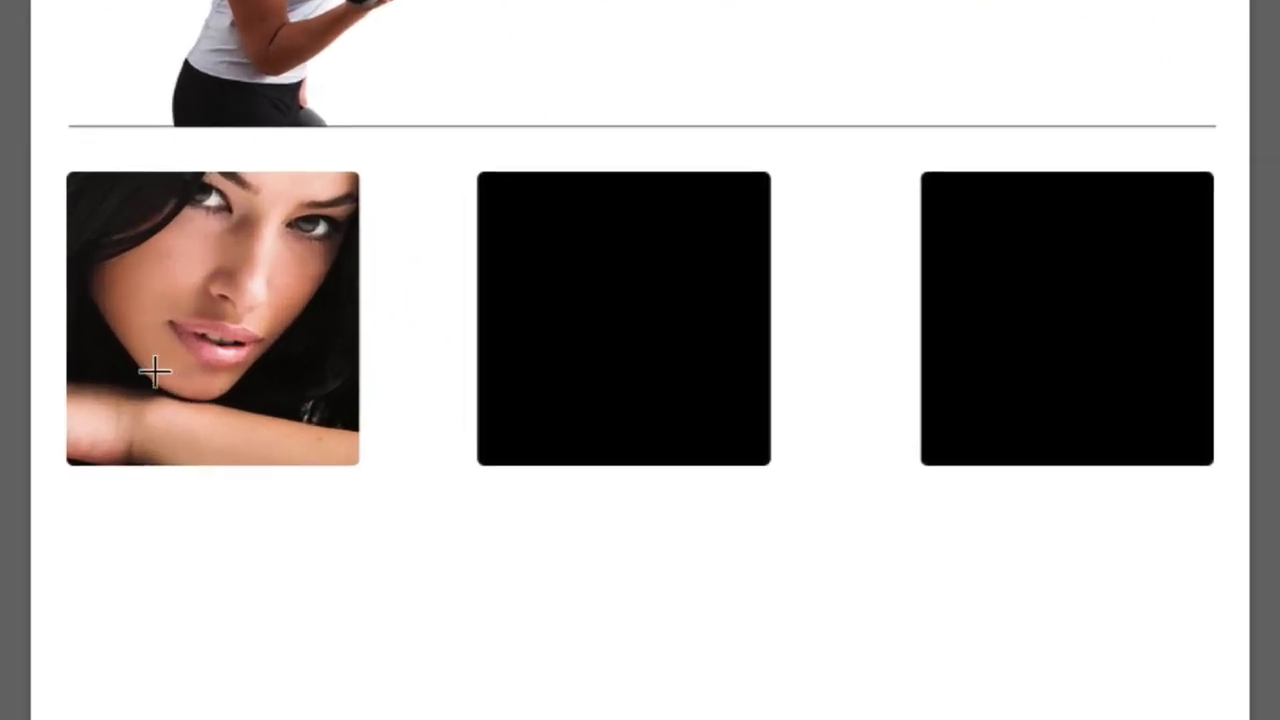
drag(556, 439, 740, 472)
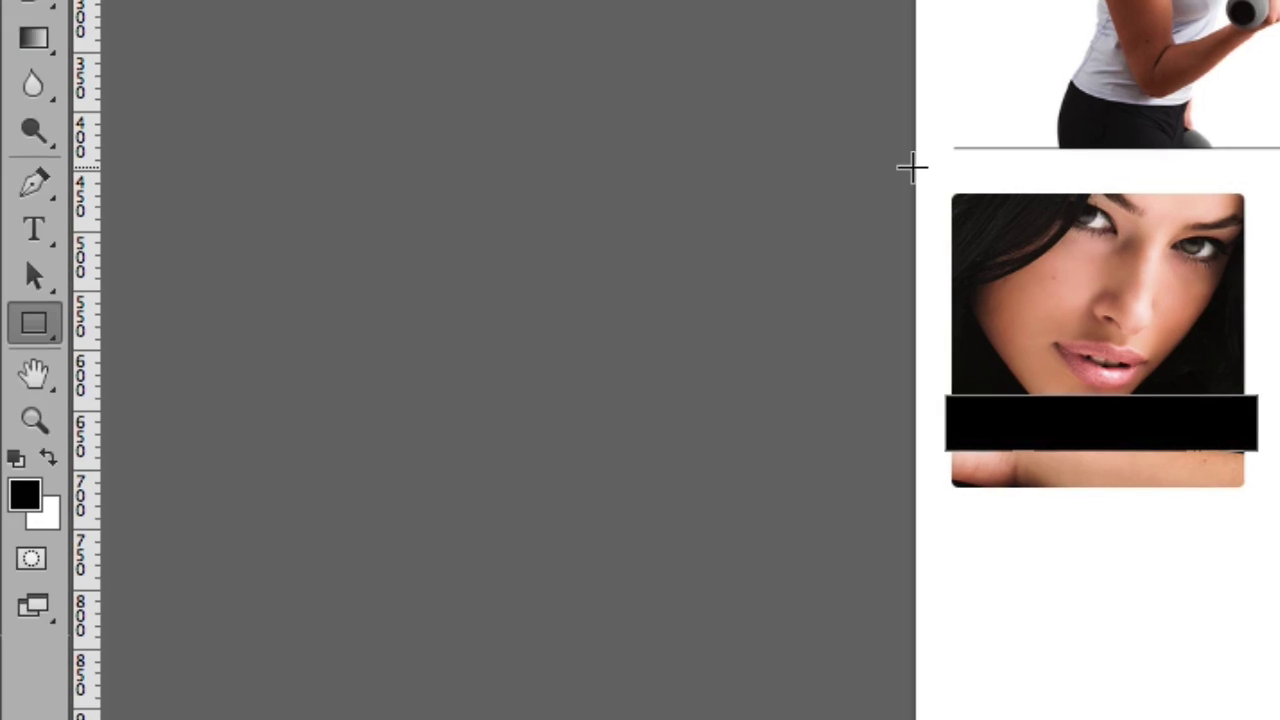
key(t)
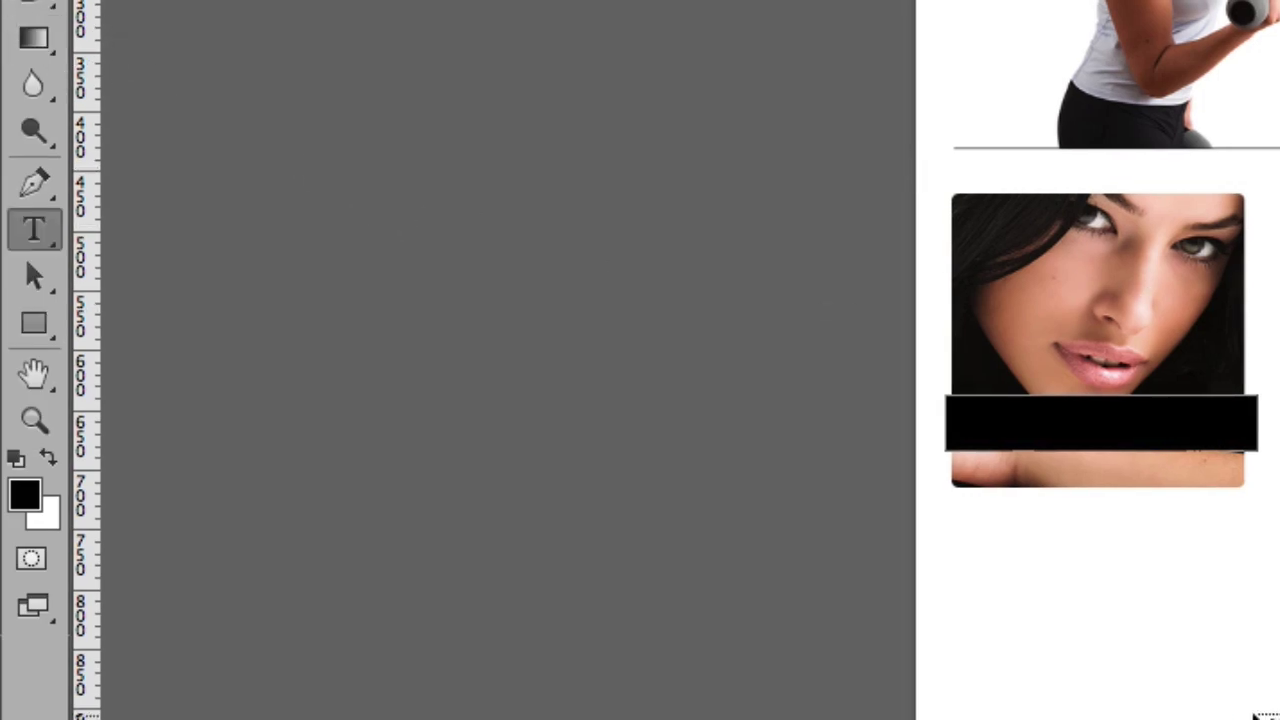
click(1246, 707)
text(beauty)
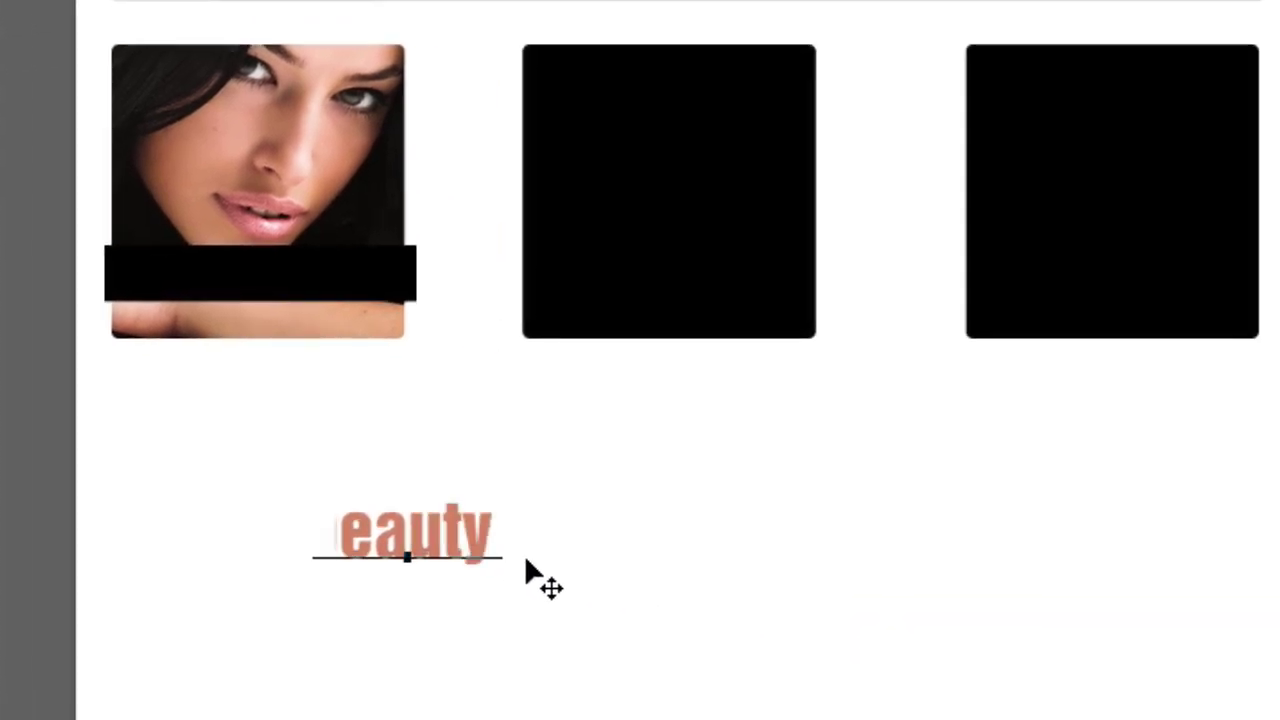
text( tips)
Set 'beauty tips' in Helvetica Neue, make it smaller, and move it onto the black bar
drag(529, 571, 243, 509)
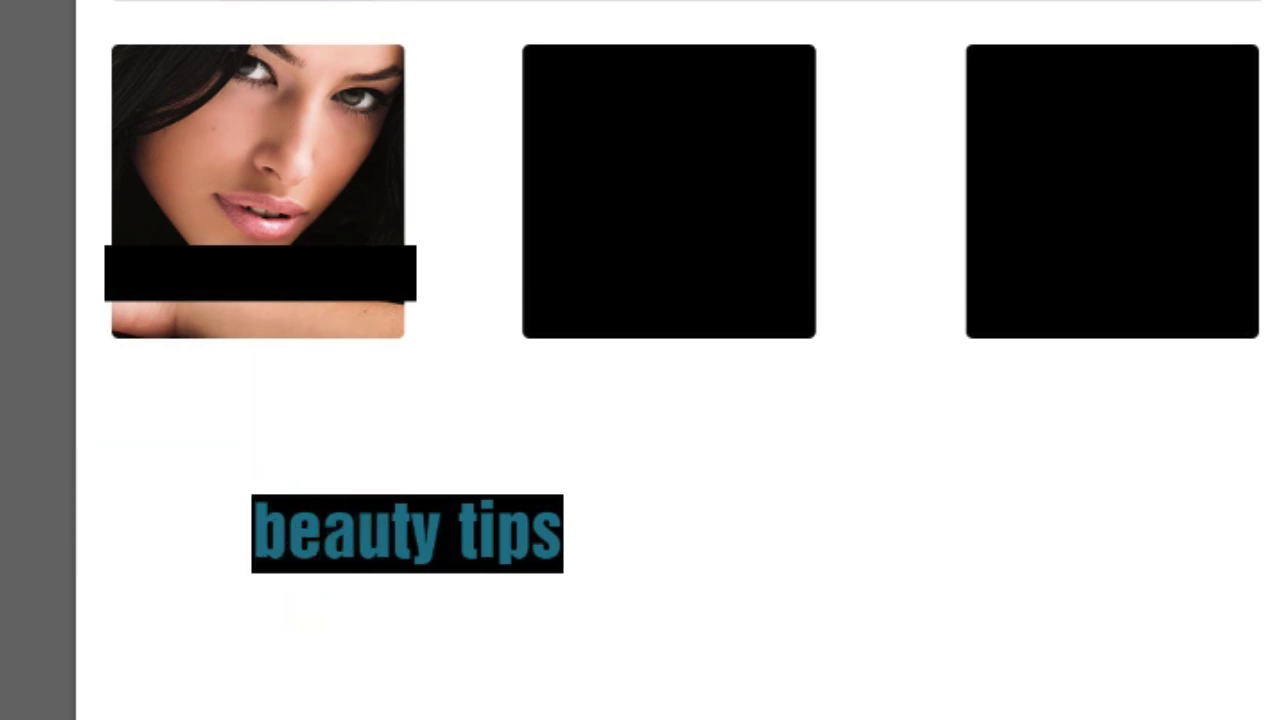
click(183, 53)
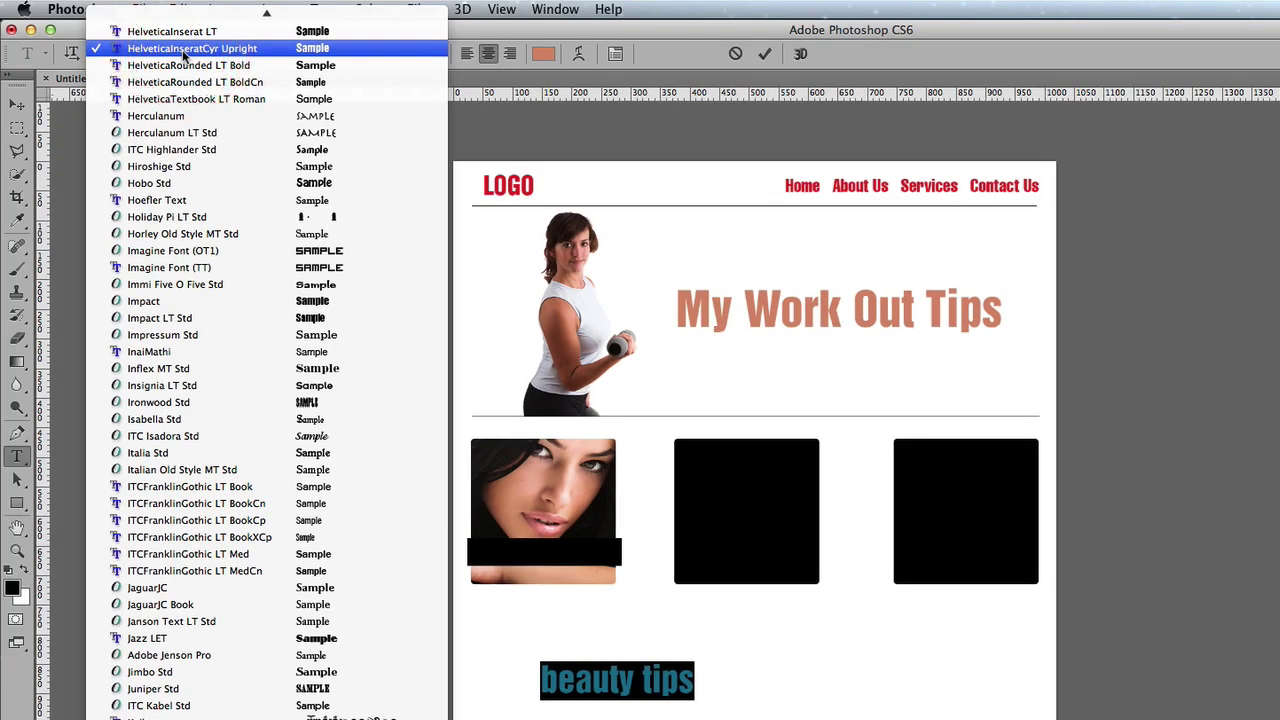
scroll(226, 127, up, 4)
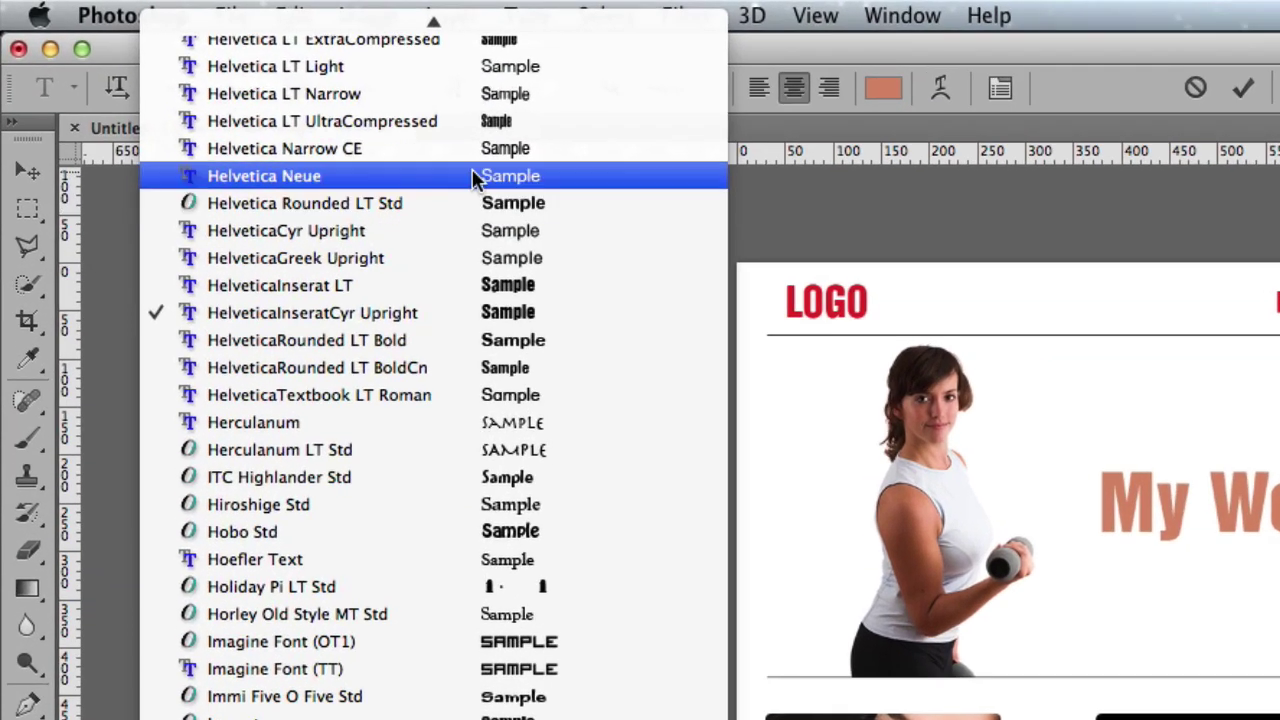
click(472, 176)
key(ctrl+t)
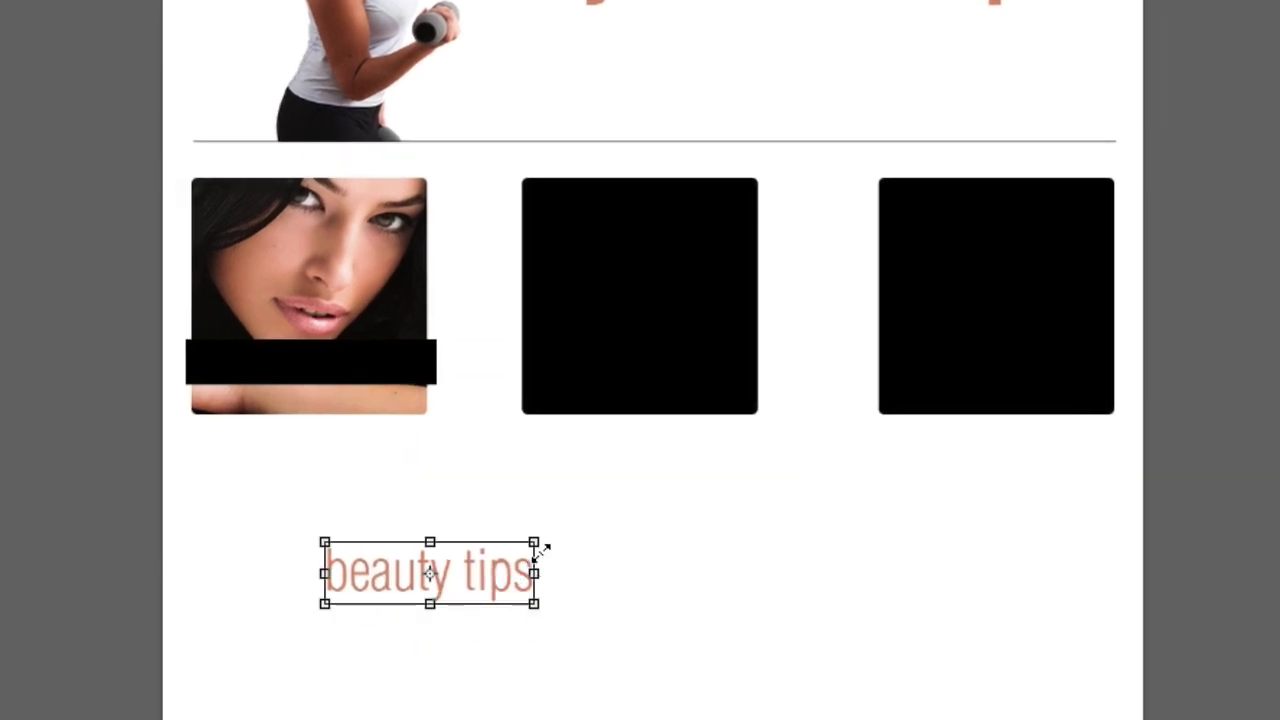
key(Return)
drag(533, 542, 404, 357)
Clip the Rectangle 1 bar to the face photo and lower its opacity to 60%
click(1203, 408)
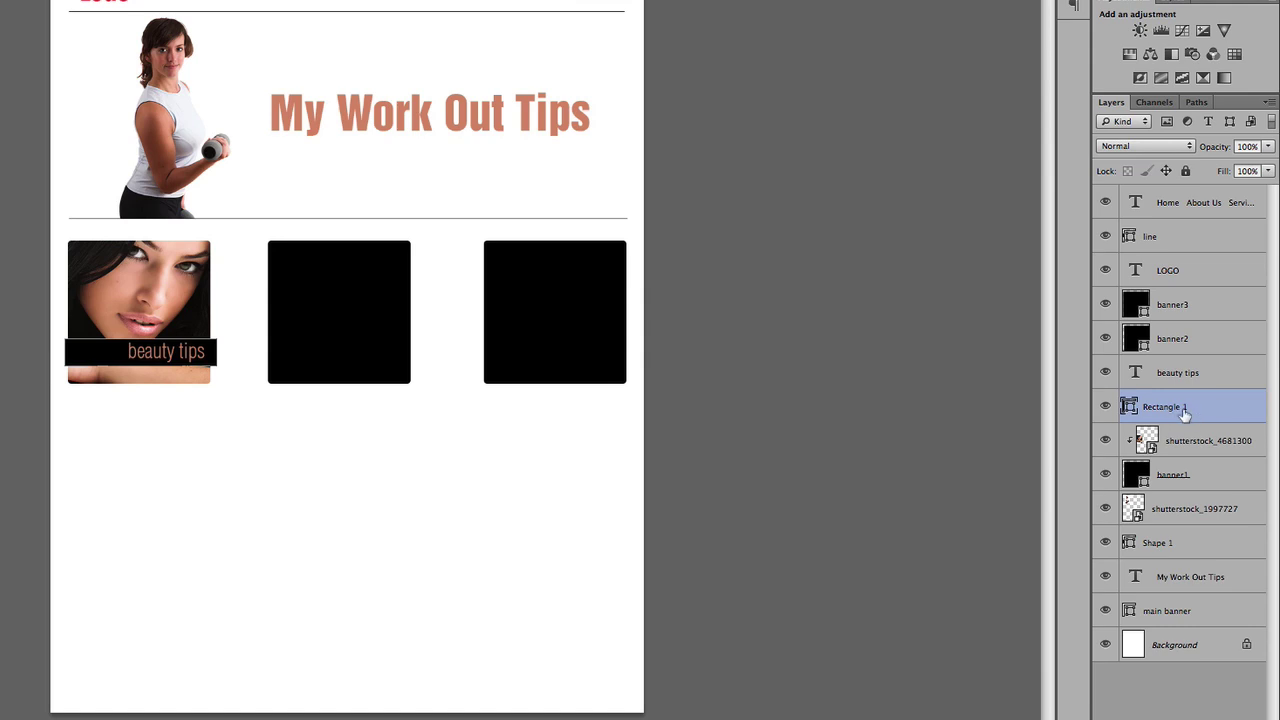
alt+click(1186, 414)
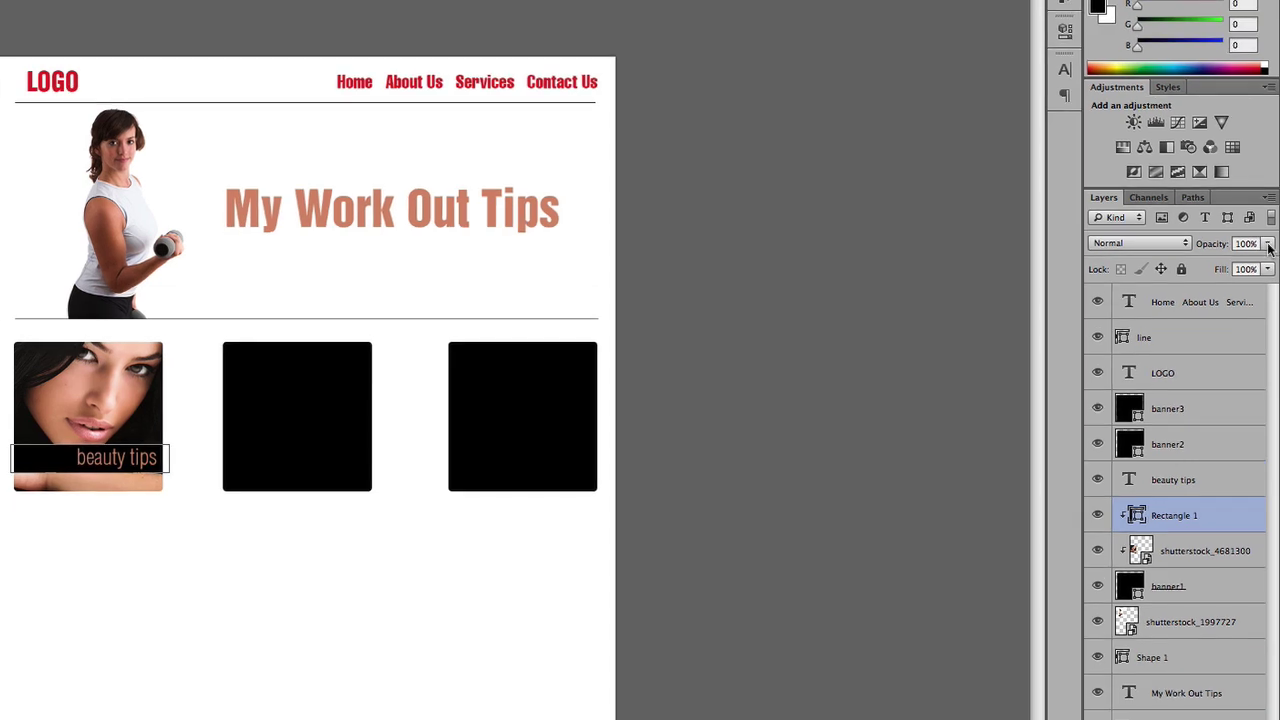
click(1268, 248)
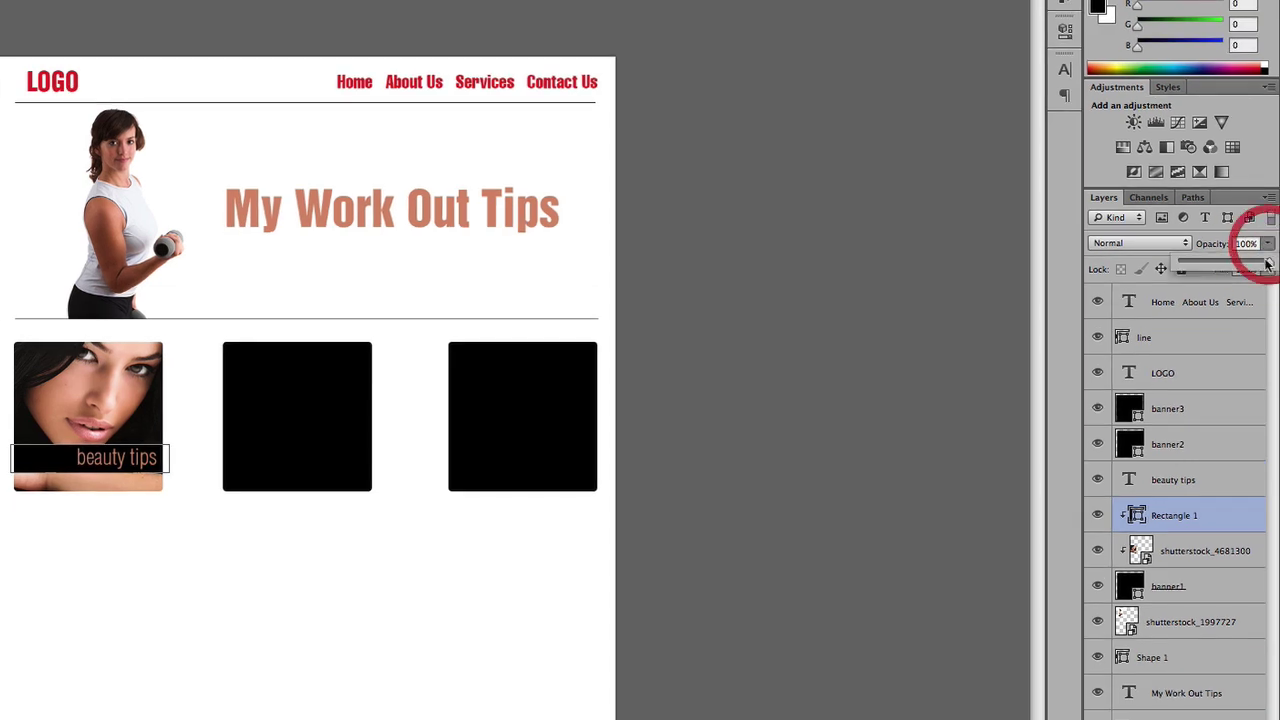
drag(1268, 264, 1236, 268)
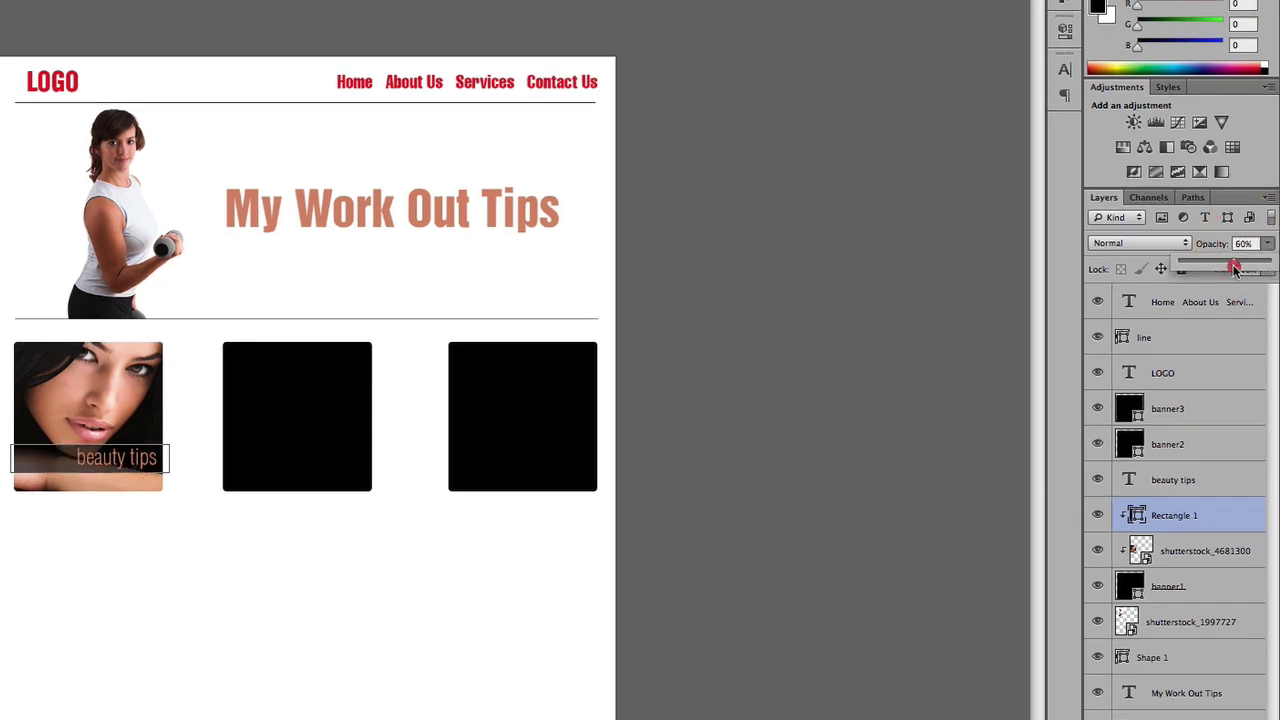
click(368, 448)
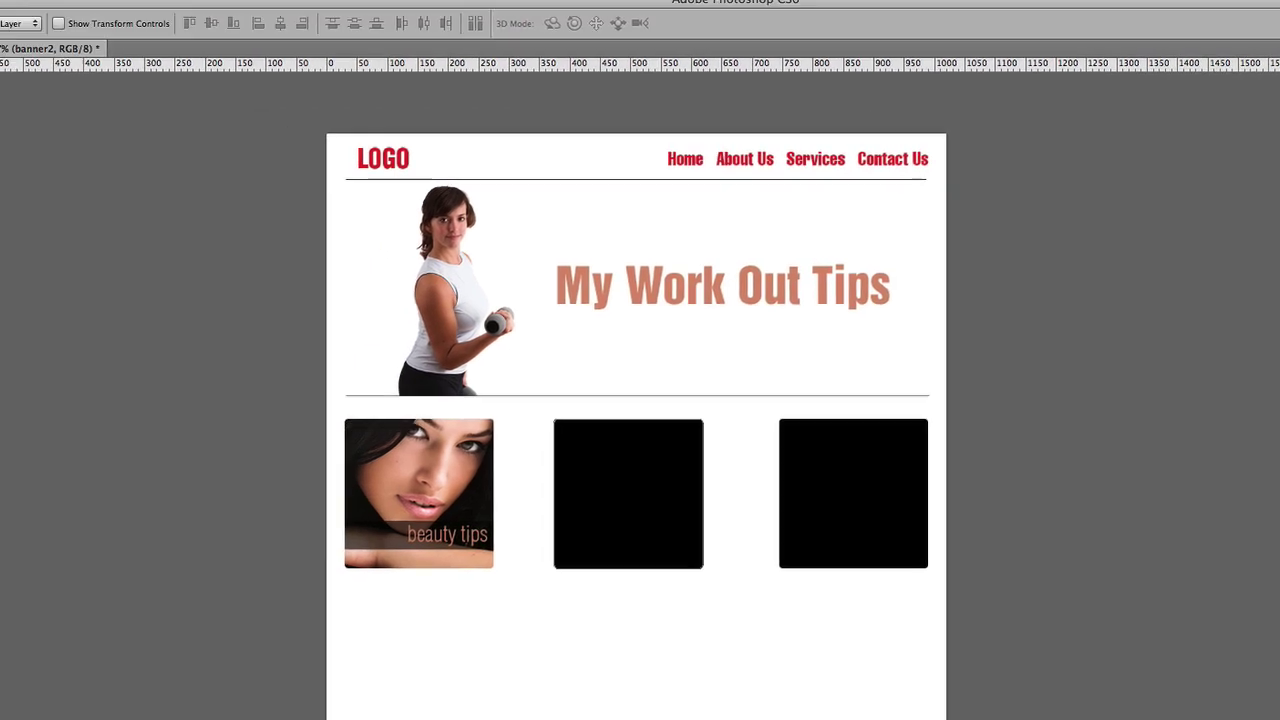
click(146, 9)
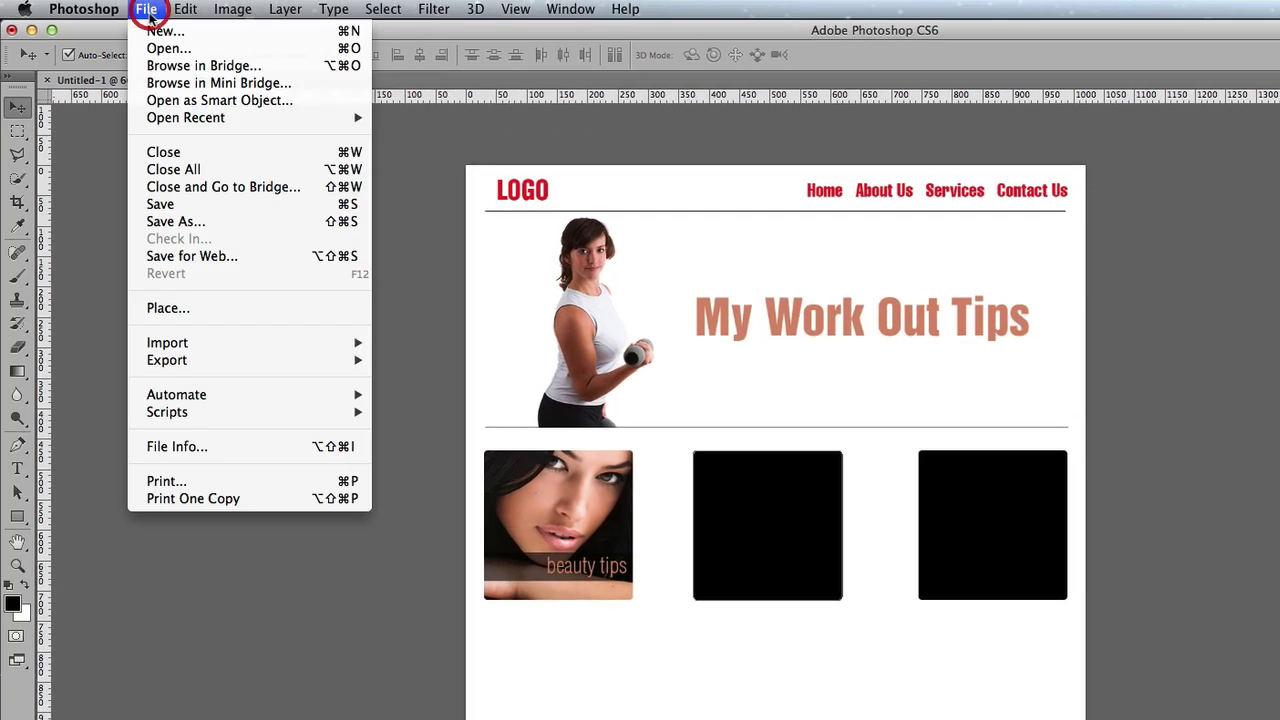
Place shutterstock_6734335.jpg, clip it to banner2, and scale it to fill the second square
click(229, 311)
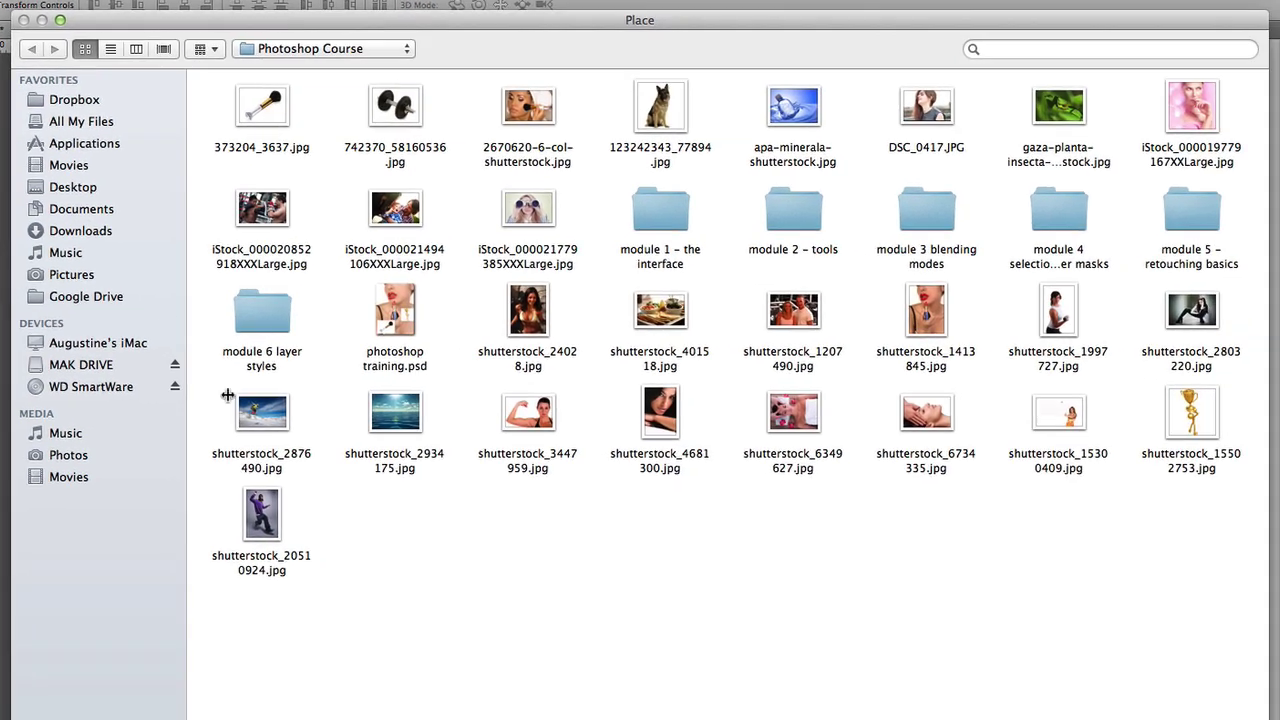
double_click(926, 412)
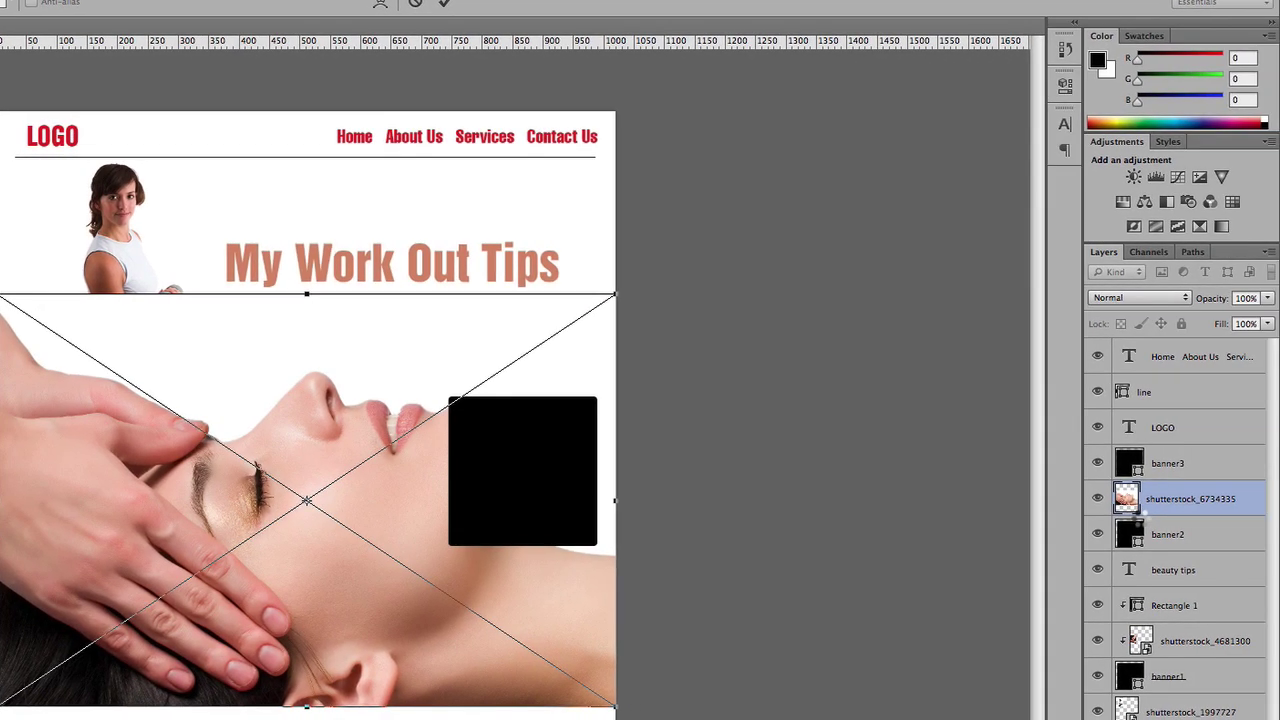
key(Return)
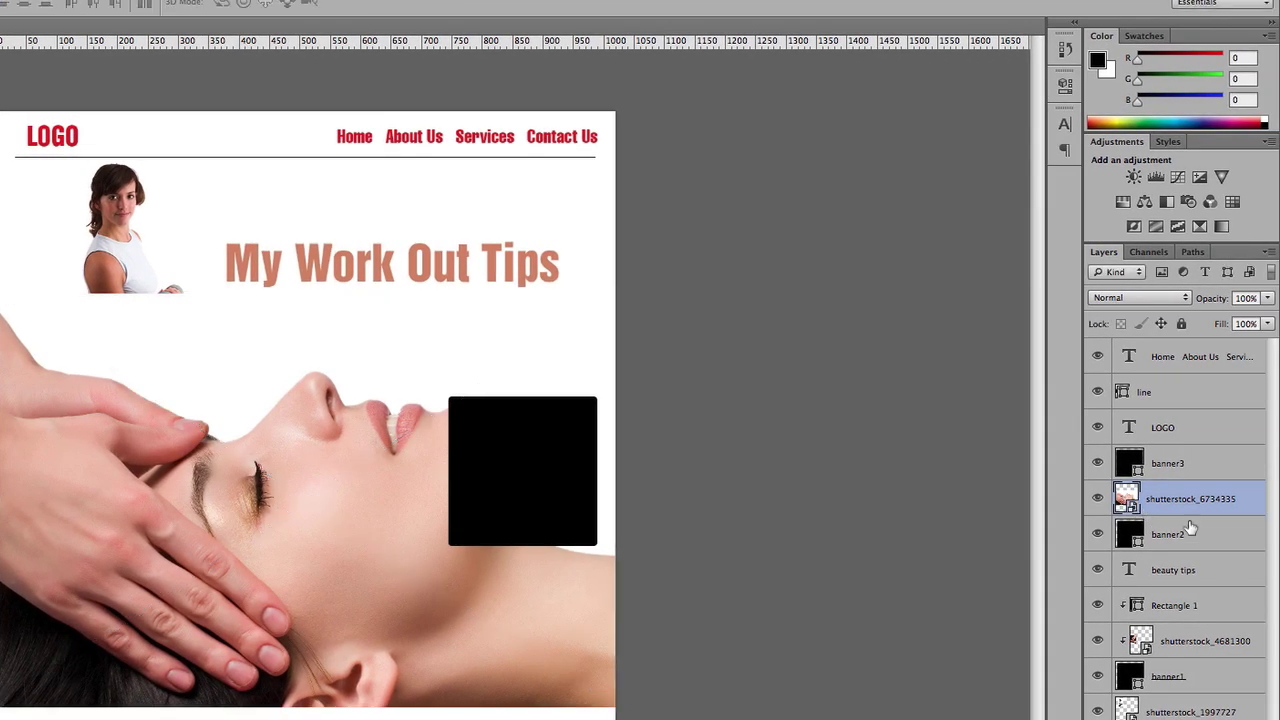
alt+click(1181, 517)
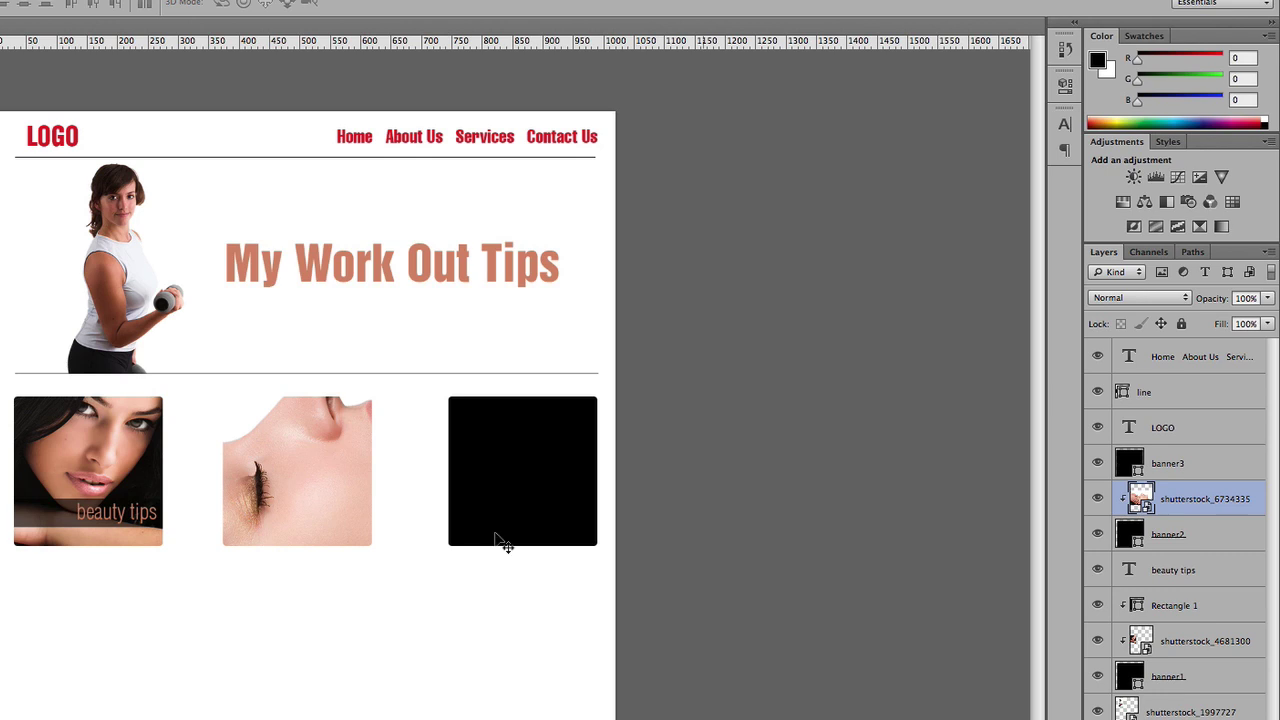
key(ctrl+t)
drag(615, 706, 428, 557)
drag(310, 505, 326, 525)
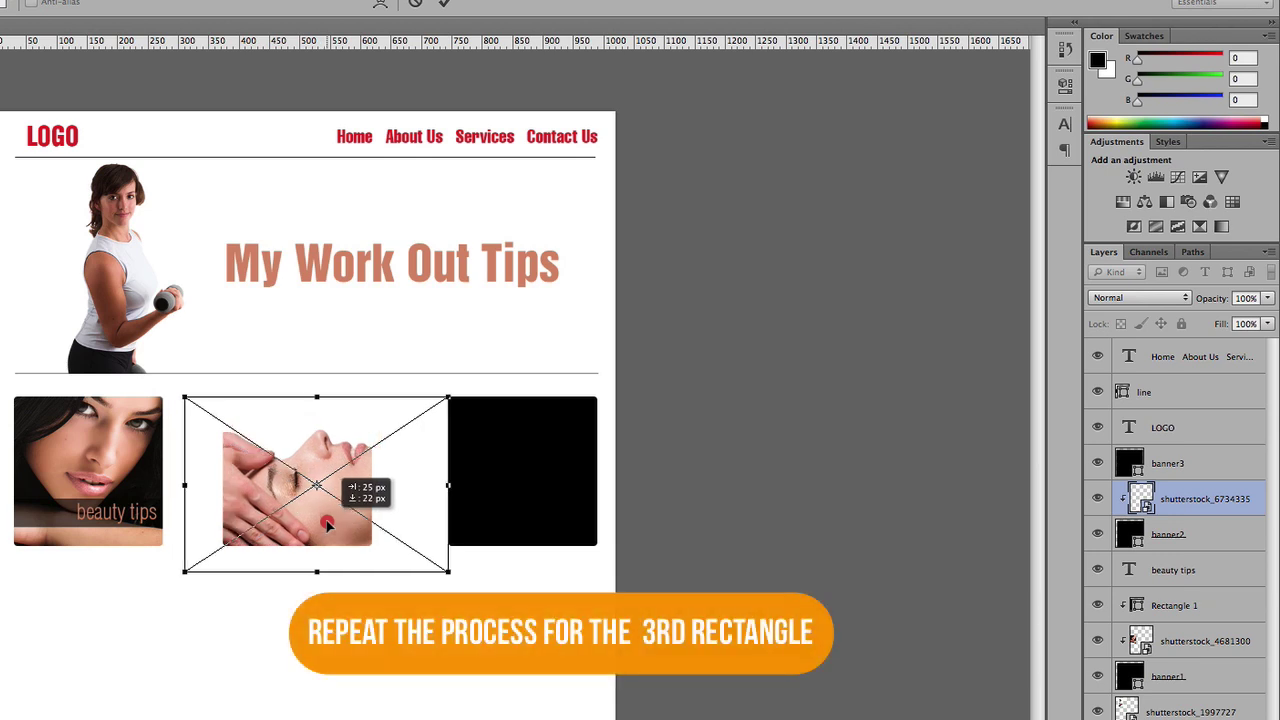
key(Return)
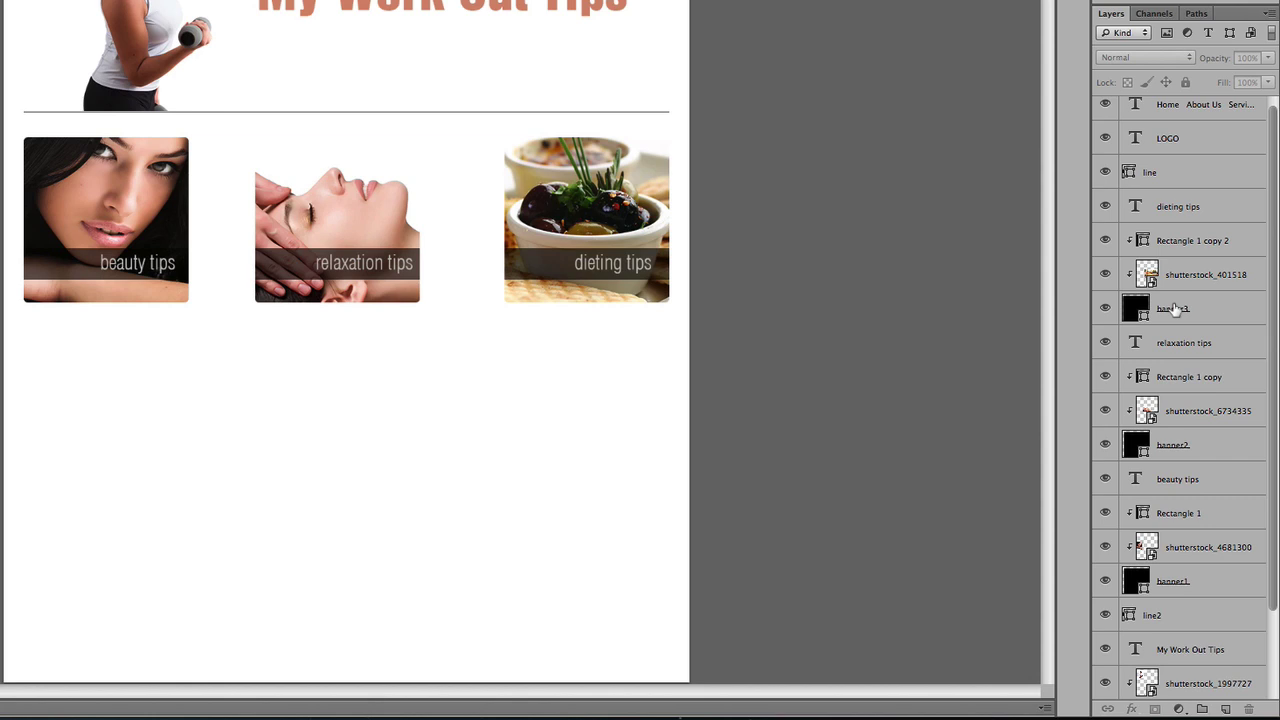
Collapse the main banner layer's effects list in the Layers panel
scroll(1174, 309, down, 3)
scroll(1176, 311, up, 3)
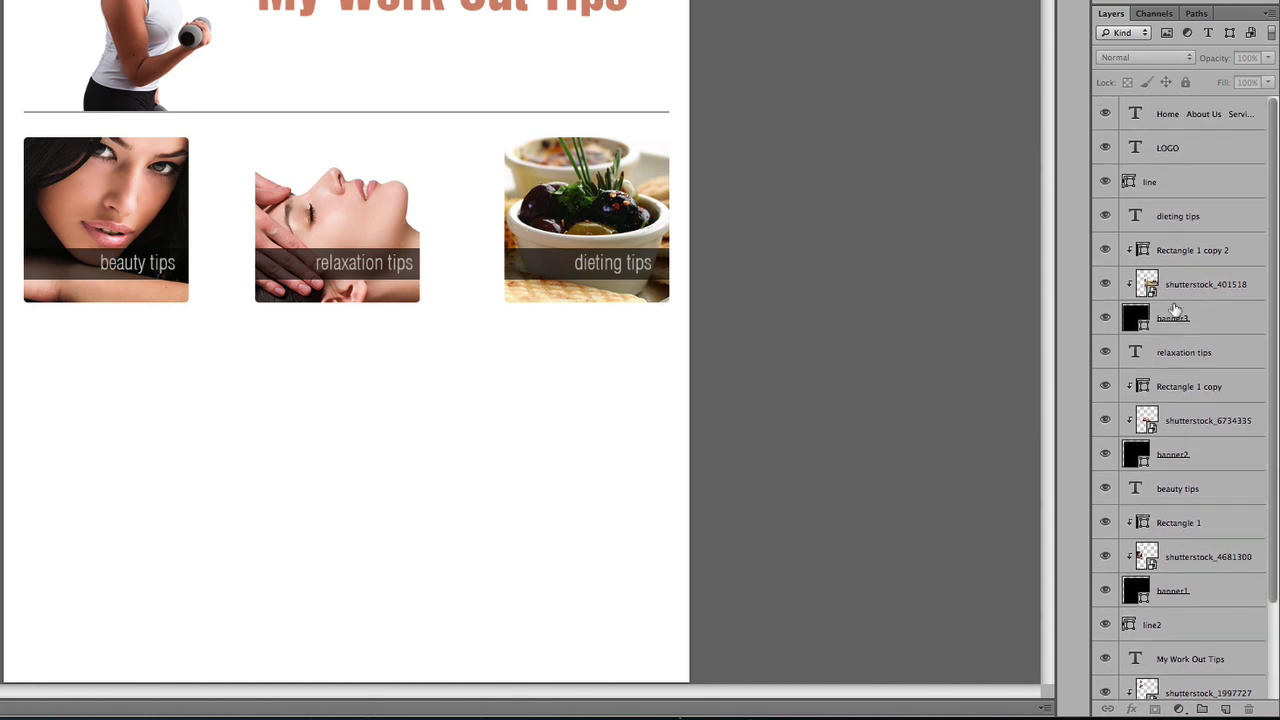
scroll(1175, 310, down, 3)
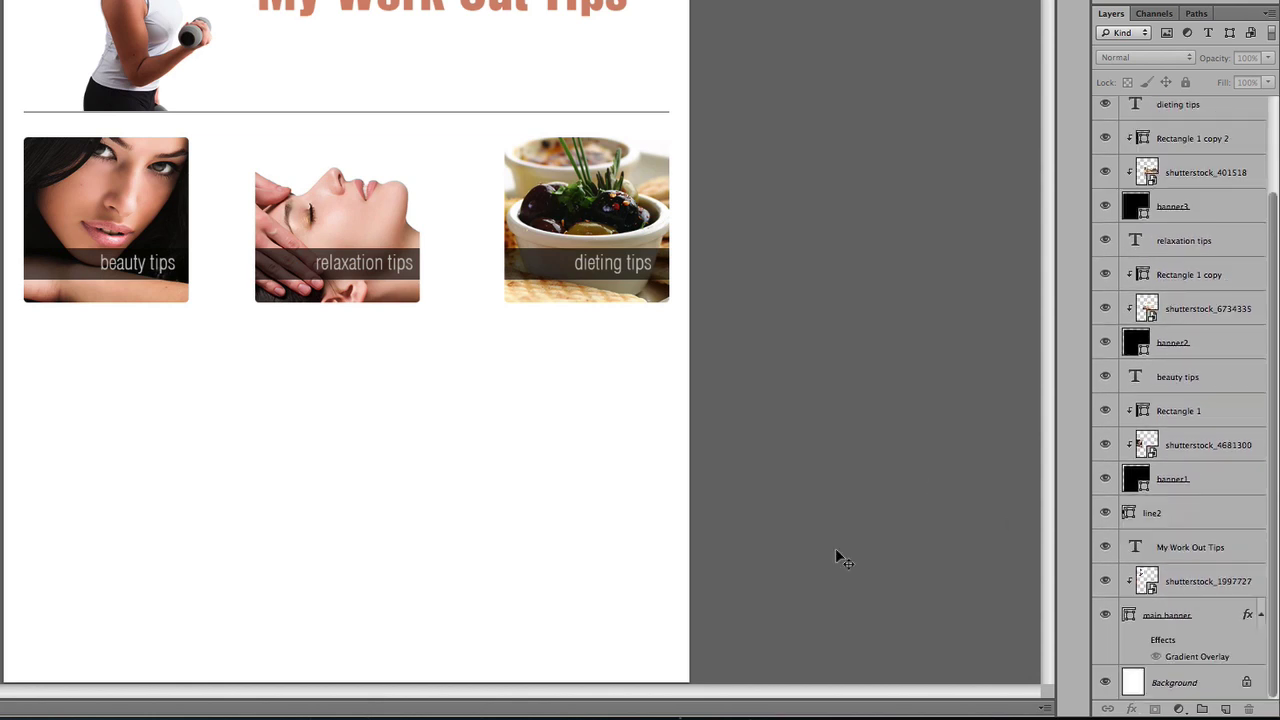
click(1259, 616)
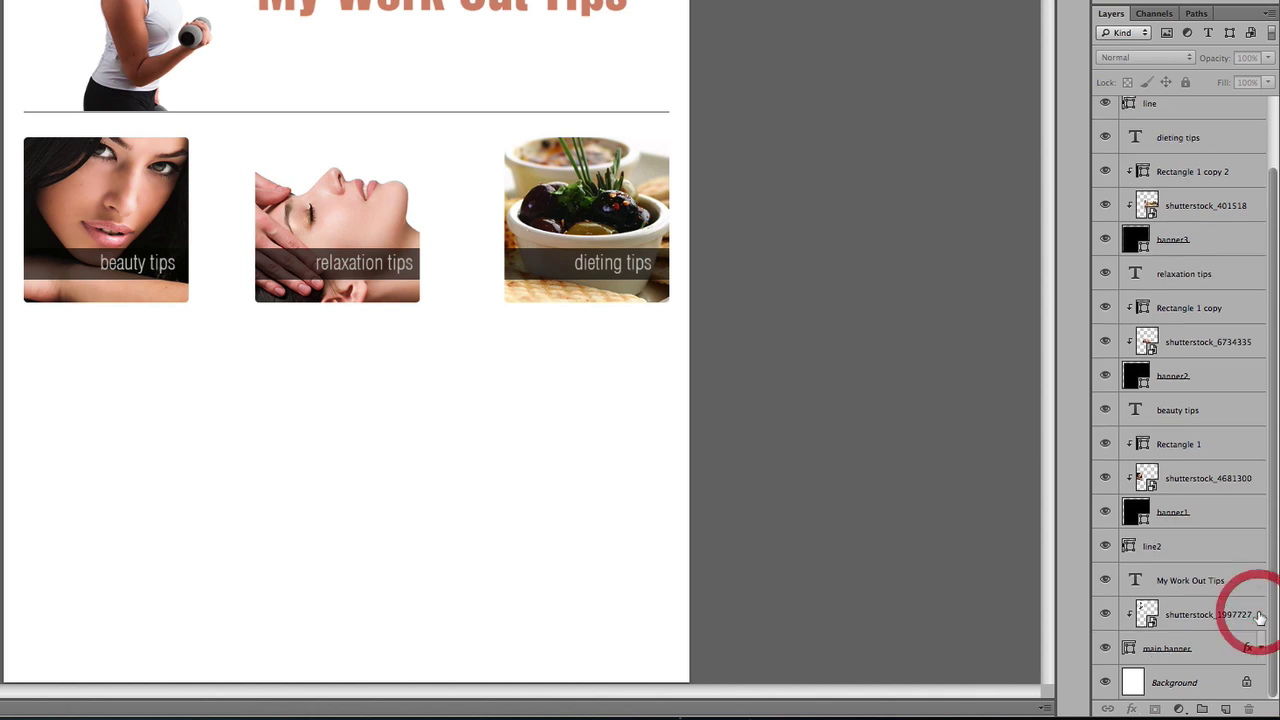
Select banner1 and the beauty tips box layers together, checking the first box's visibility
click(75, 199)
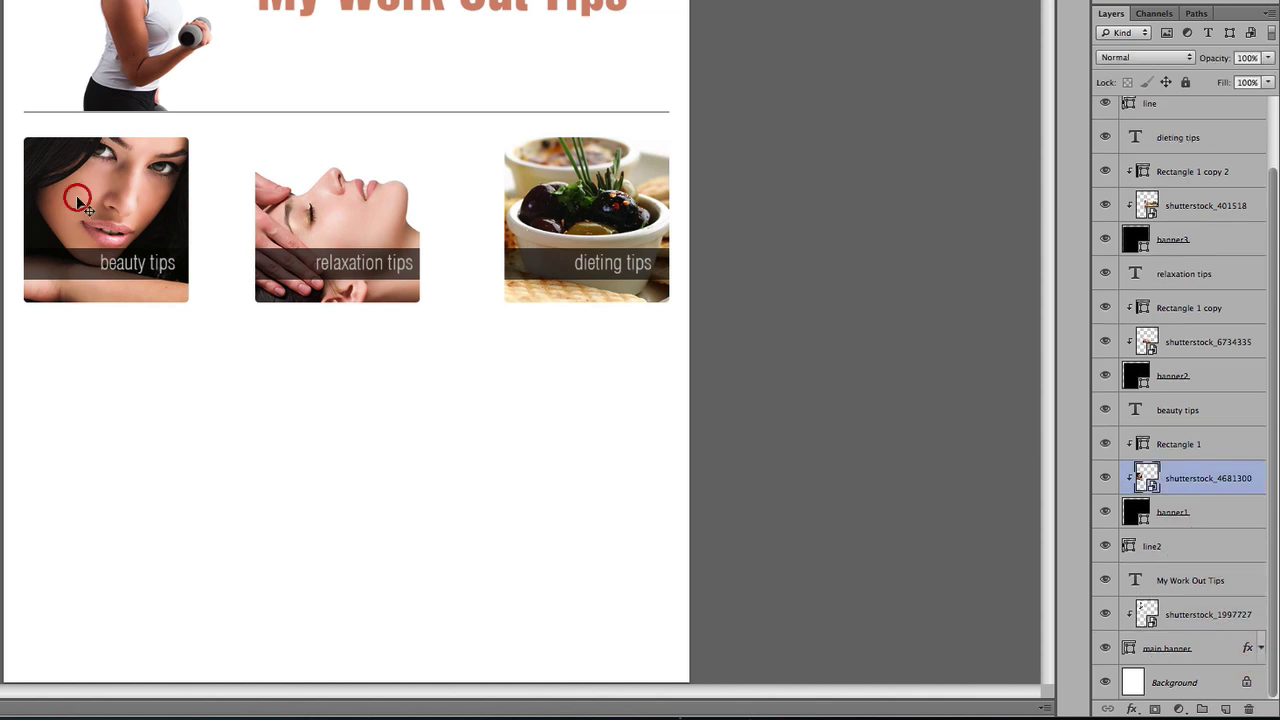
click(1222, 514)
click(1105, 512)
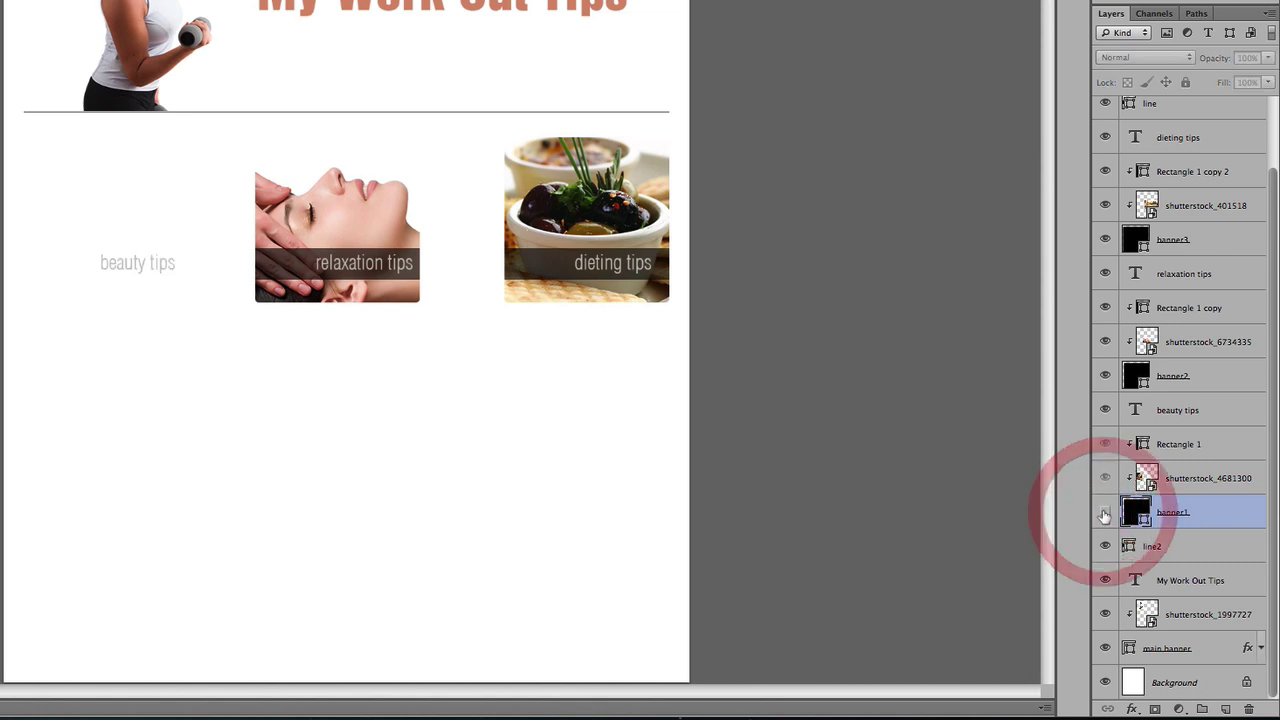
click(1105, 512)
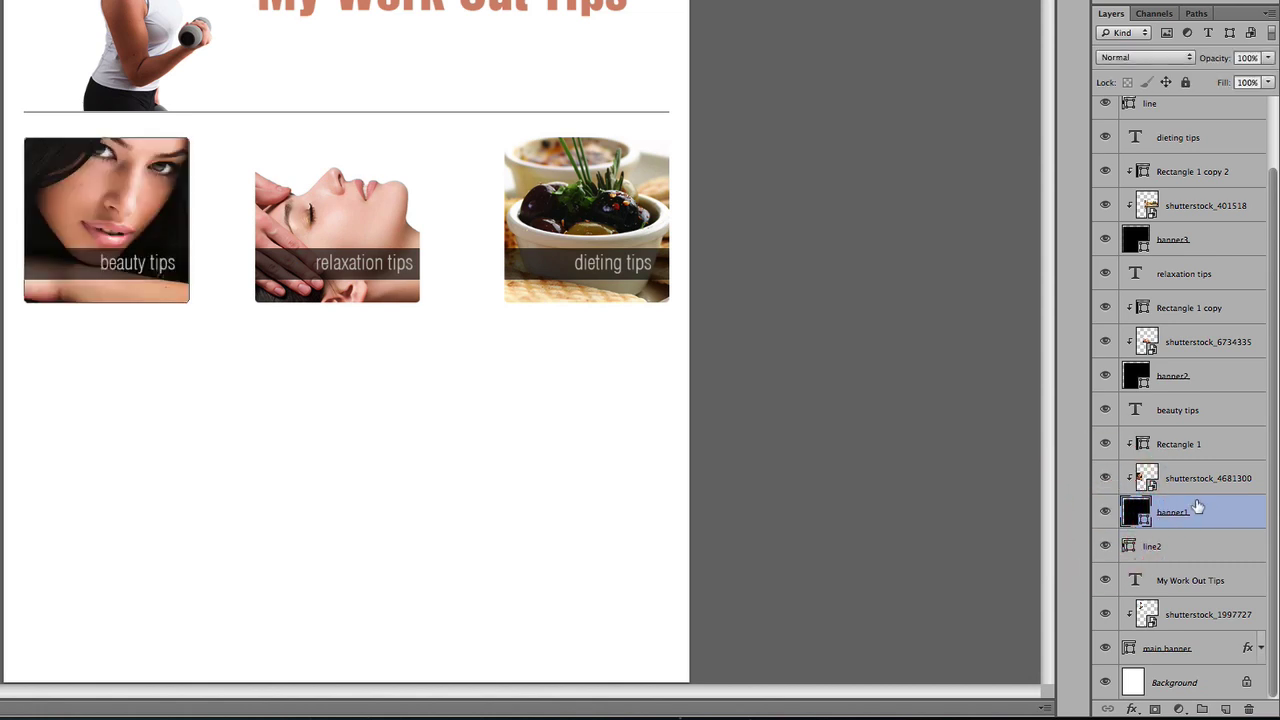
shift+click(1230, 480)
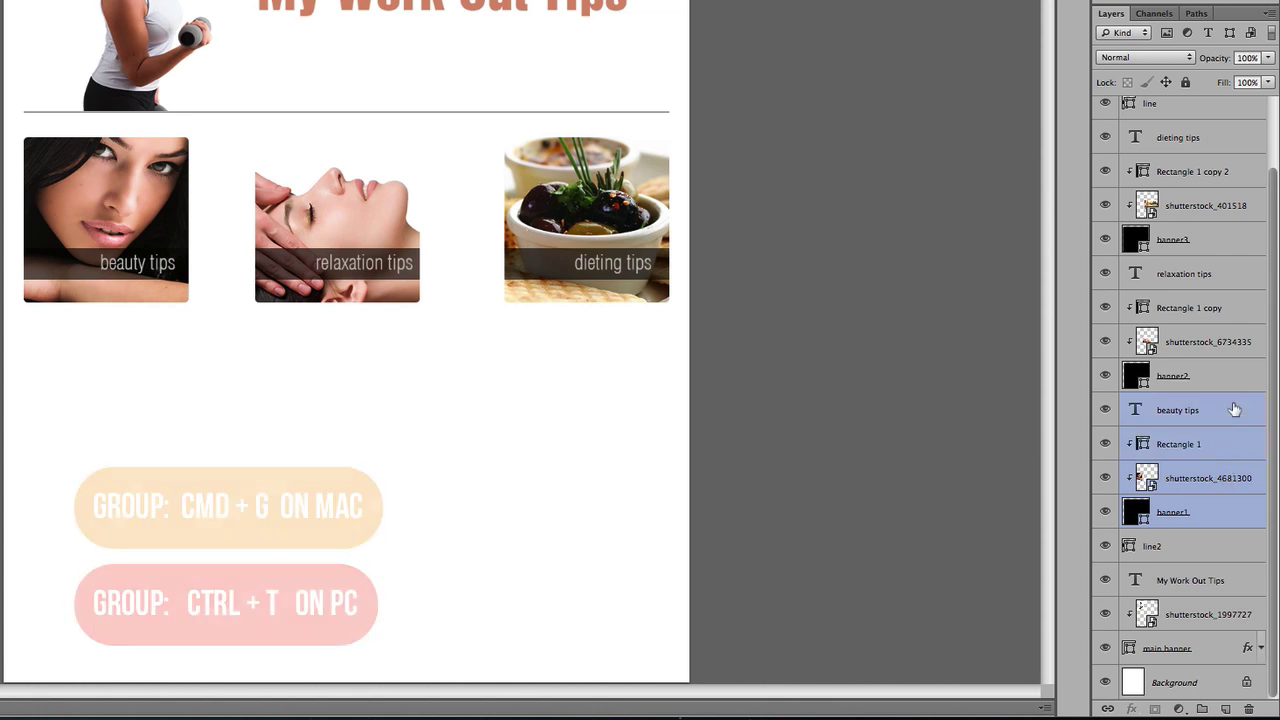
Group the four beauty tips box layers into a folder named rec1
key(ctrl+g)
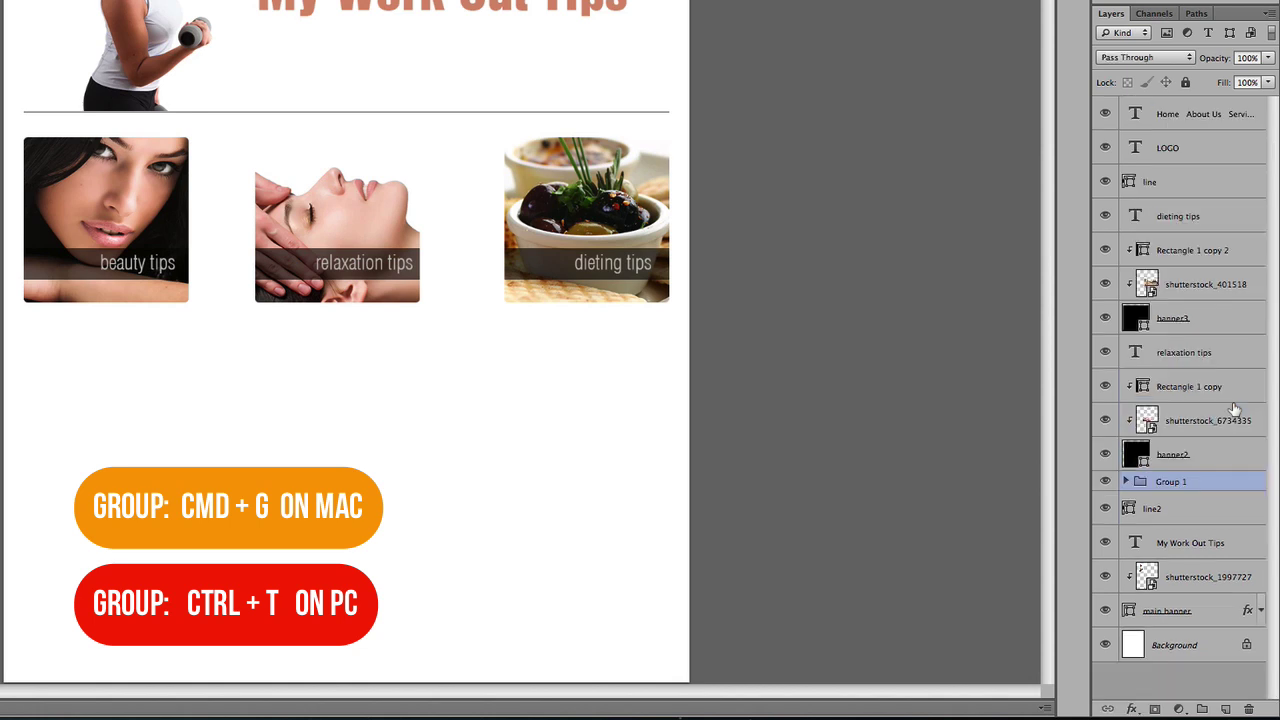
double_click(1184, 482)
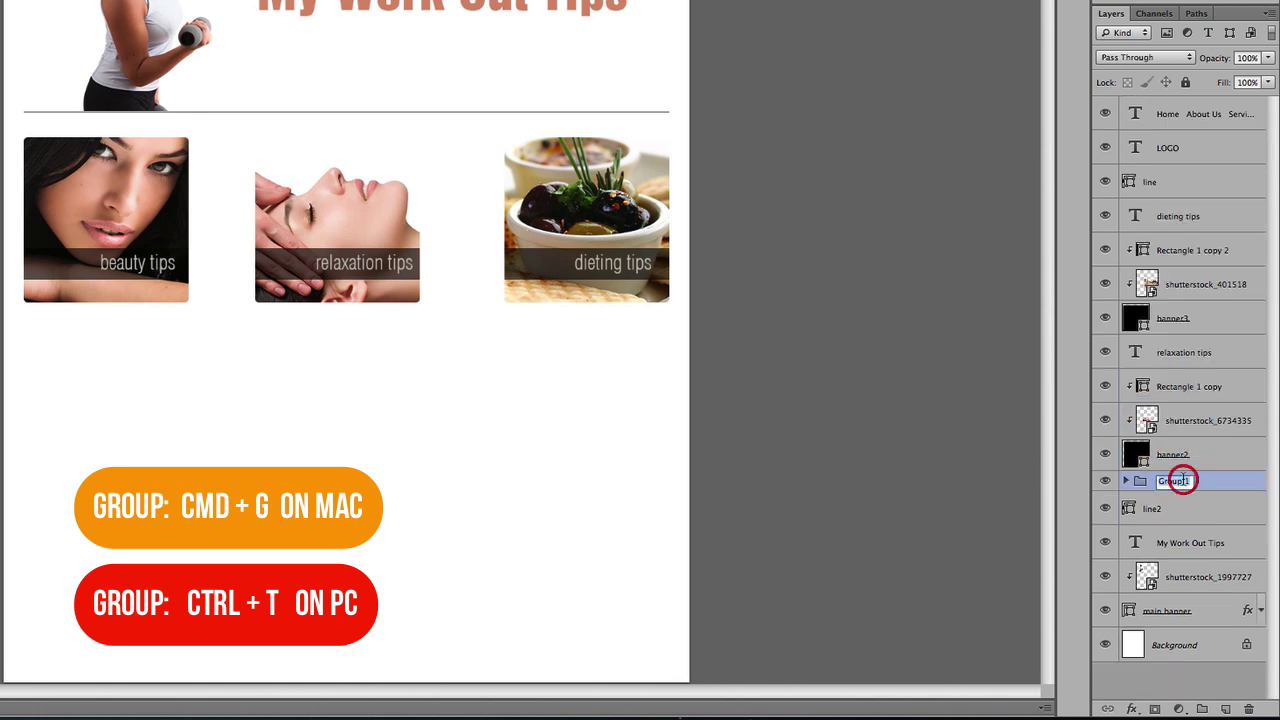
text(rect)
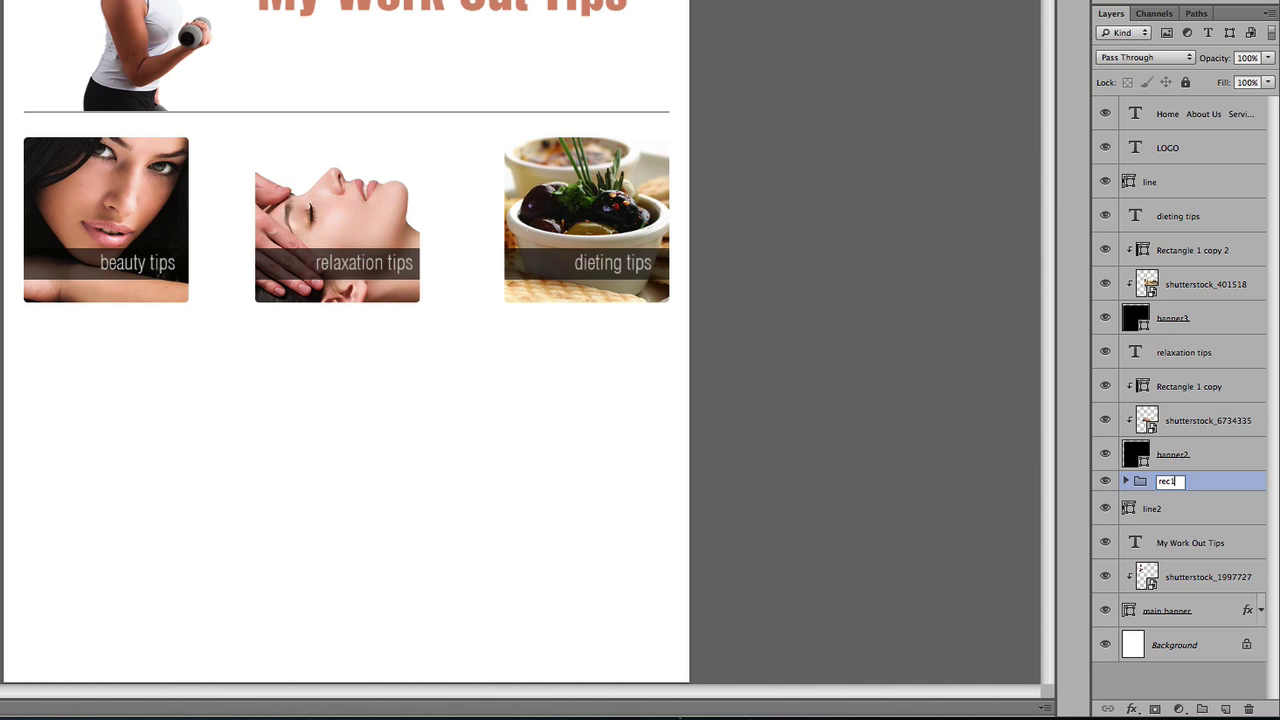
key(Return)
Group banner2, its photo, Rectangle 1 copy and relaxation tips into a folder named rec2
click(1215, 461)
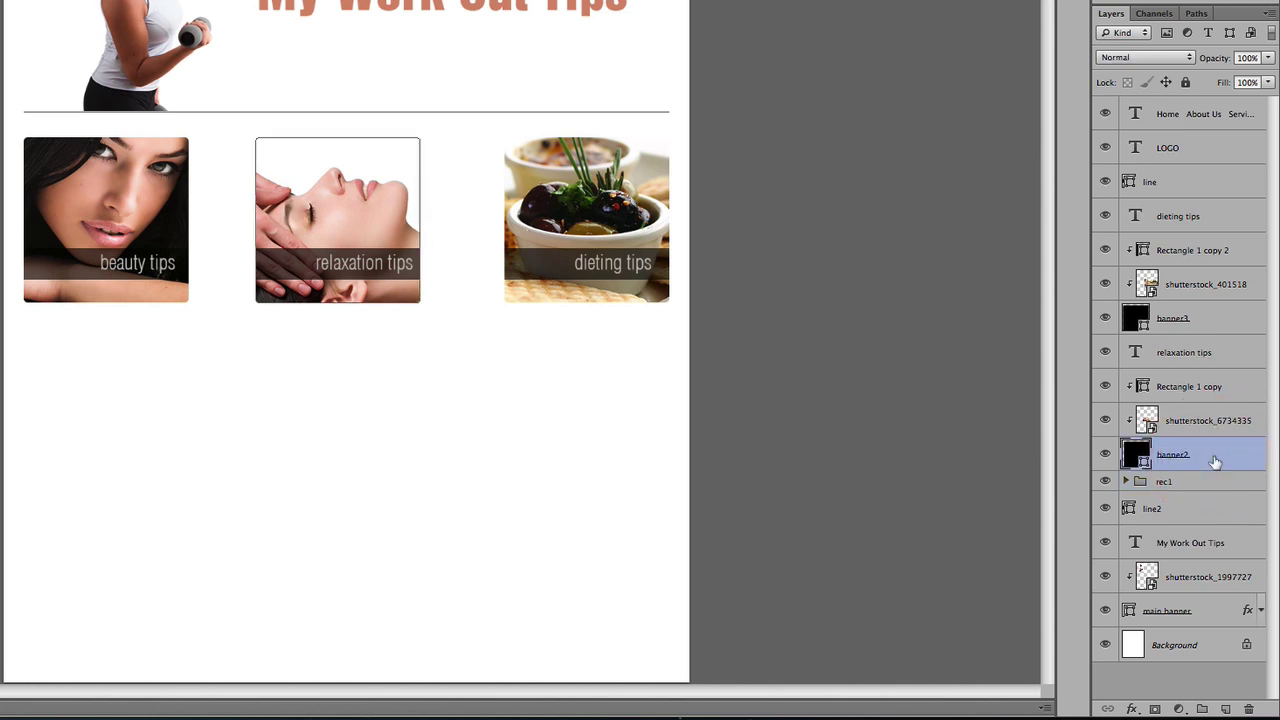
shift+click(1229, 420)
shift+click(1240, 386)
shift+click(1235, 354)
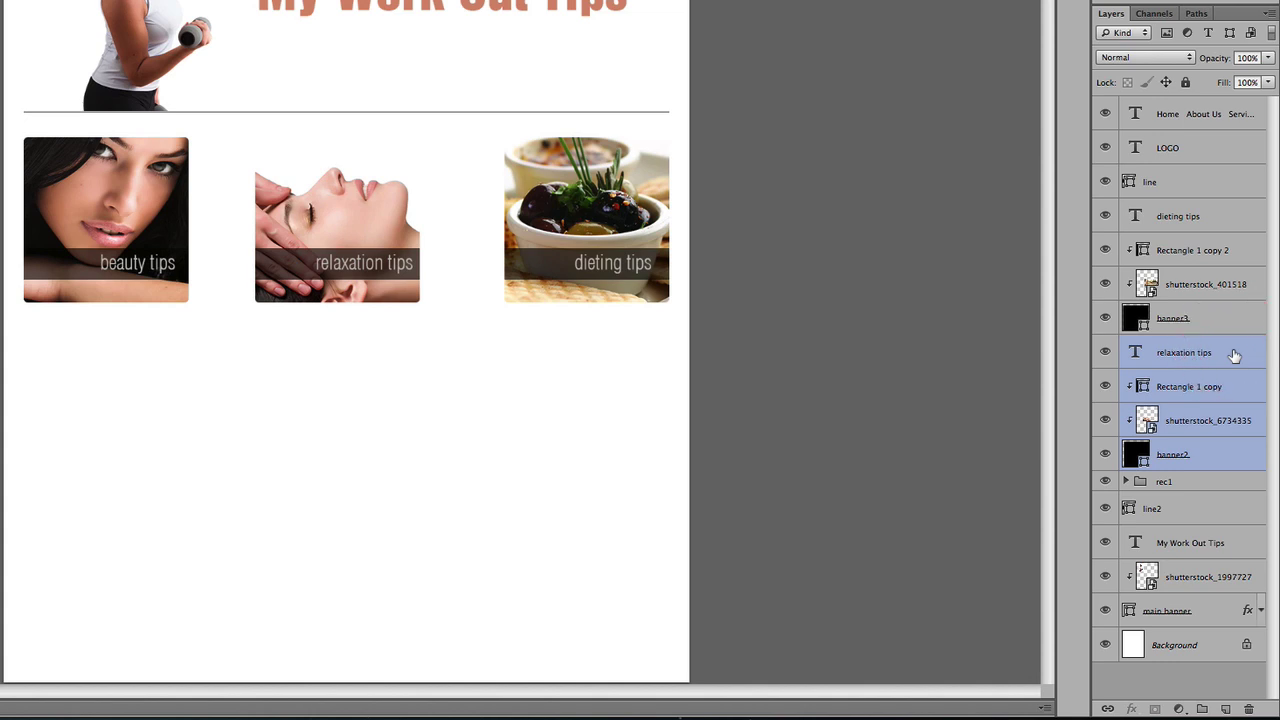
key(ctrl+g)
double_click(1165, 345)
text(rec)
click(1196, 319)
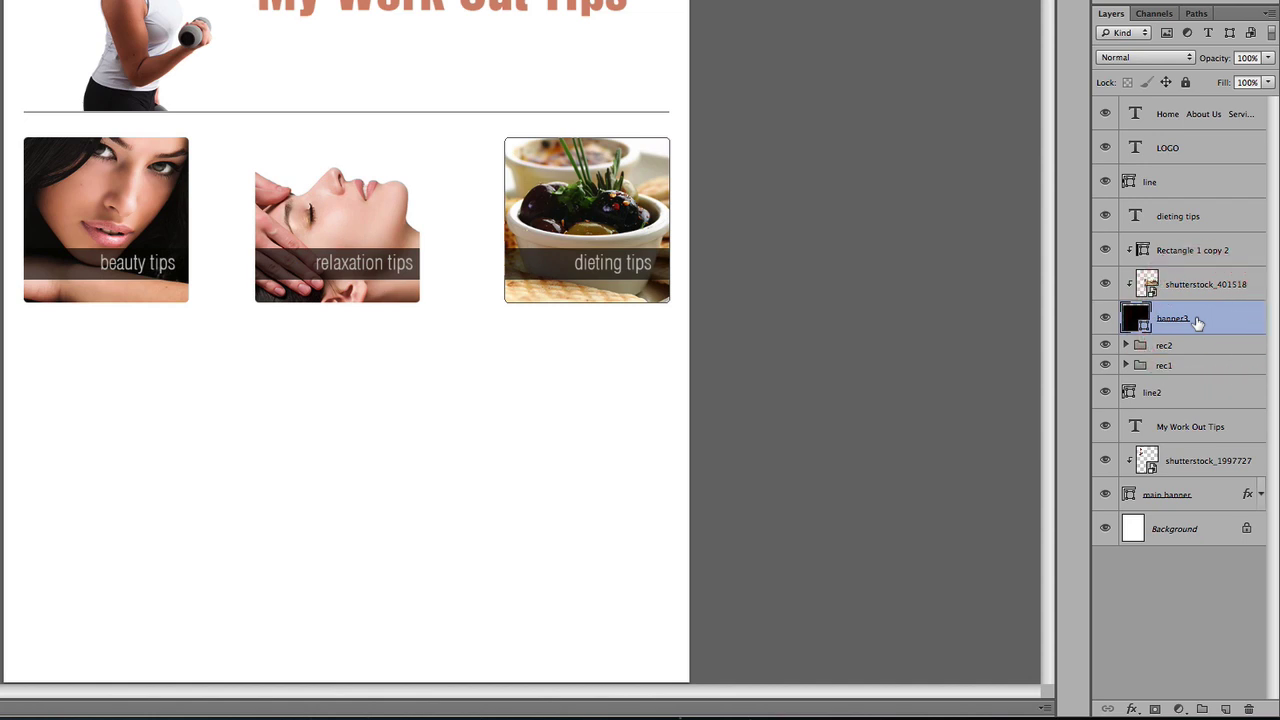
Group banner3, the dieting photo, Rectangle 1 copy 2 and dieting tips text into a folder
shift+click(1211, 284)
shift+click(1214, 250)
shift+click(1220, 218)
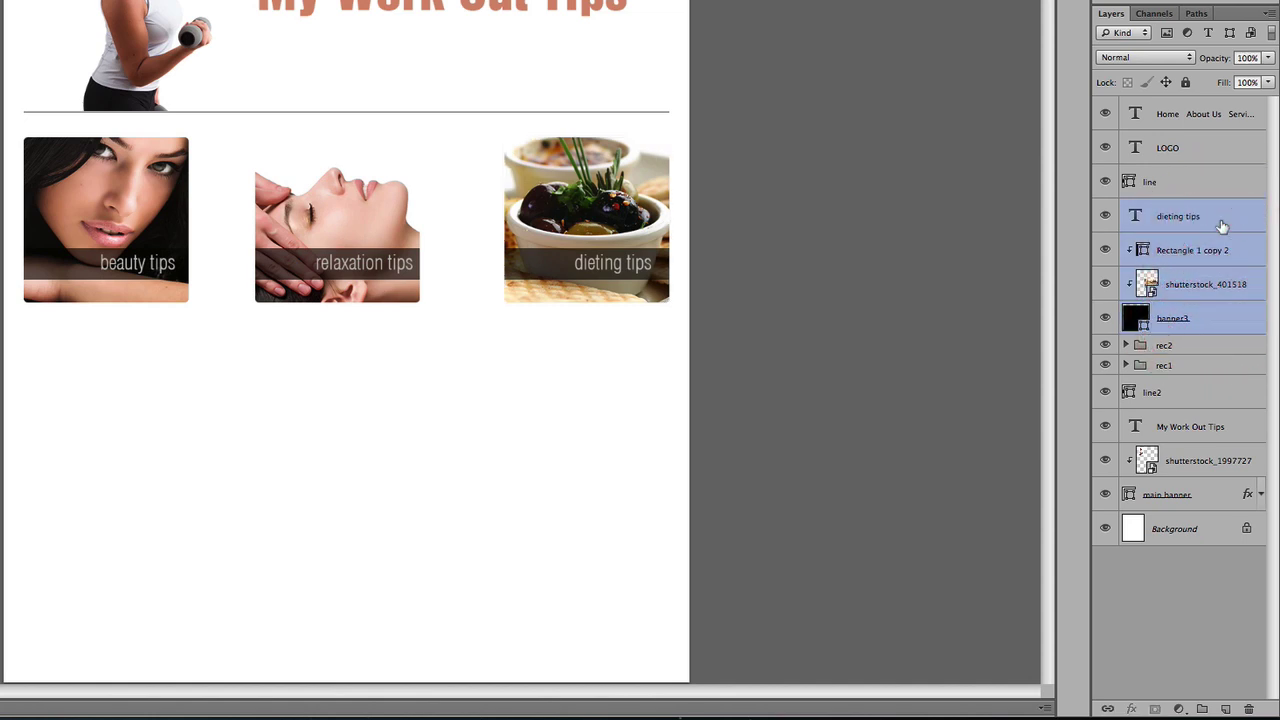
key(ctrl+g)
double_click(1165, 208)
Name the dieting tips group rec3 and toggle its visibility to check it
text(rec3)
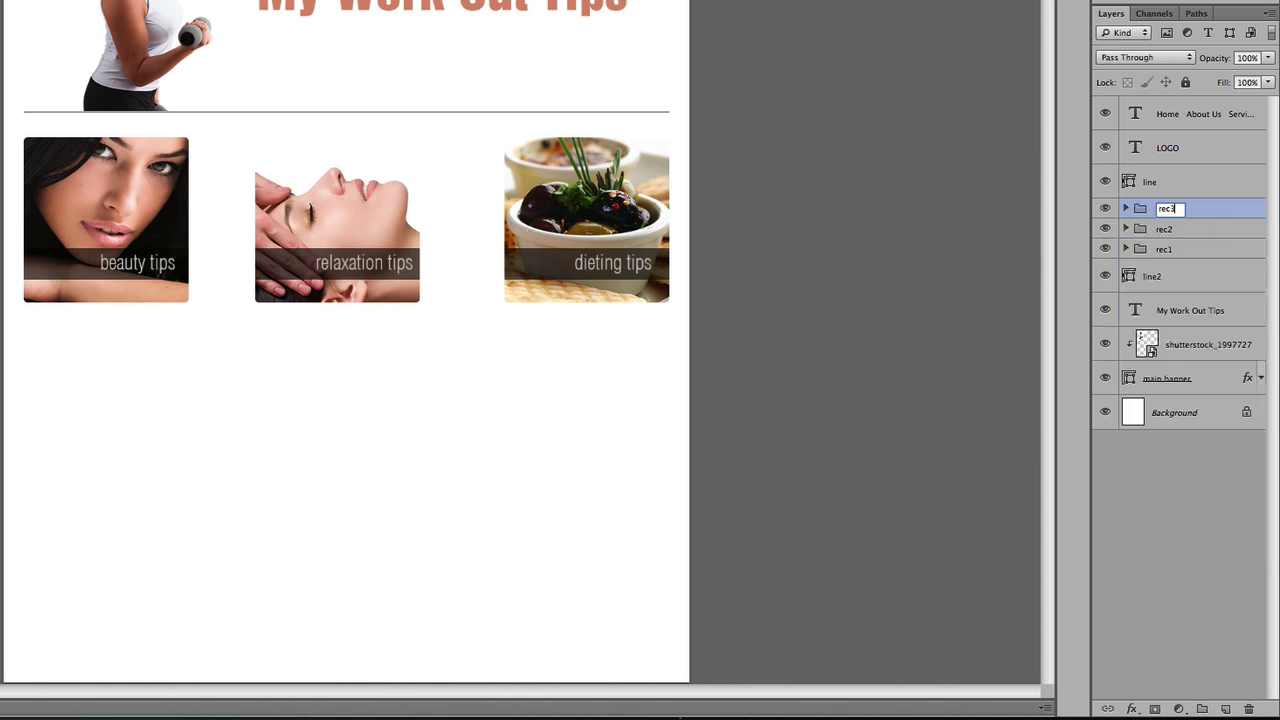
click(1246, 218)
click(1105, 210)
click(1105, 209)
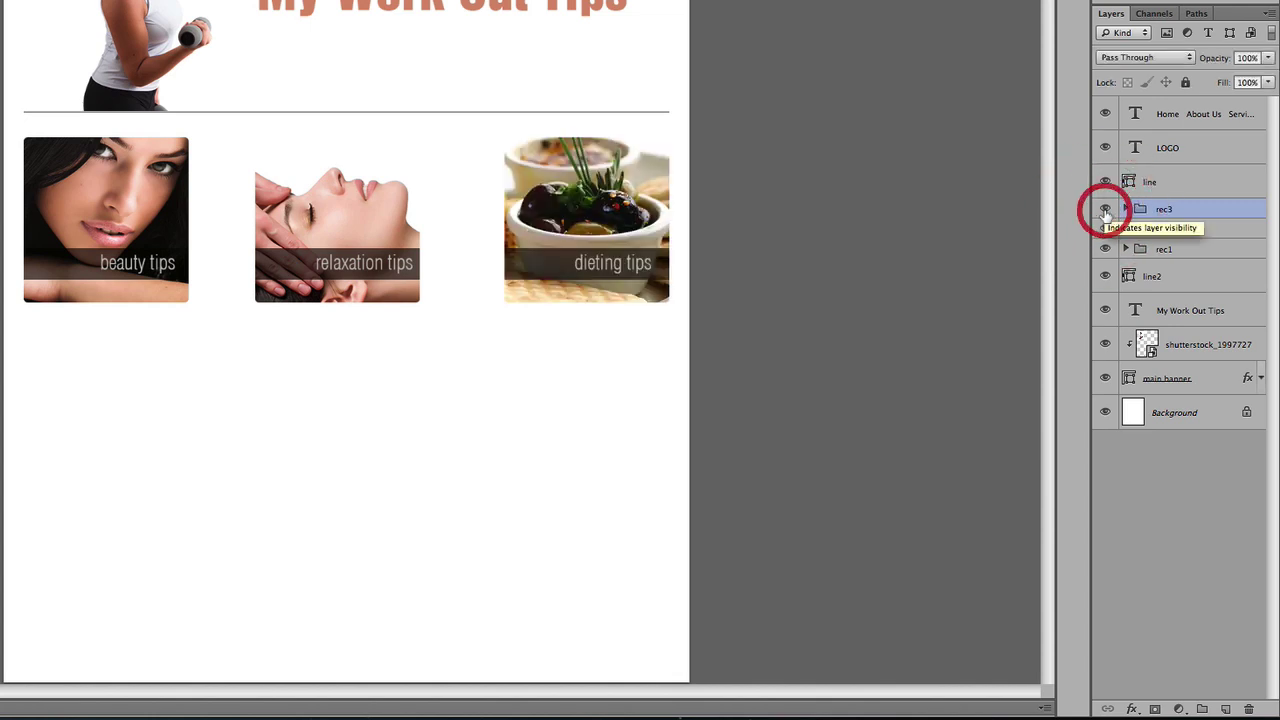
Toggle the rec2, rec1 and LOGO layers off and back on to check them
click(1105, 229)
click(1105, 229)
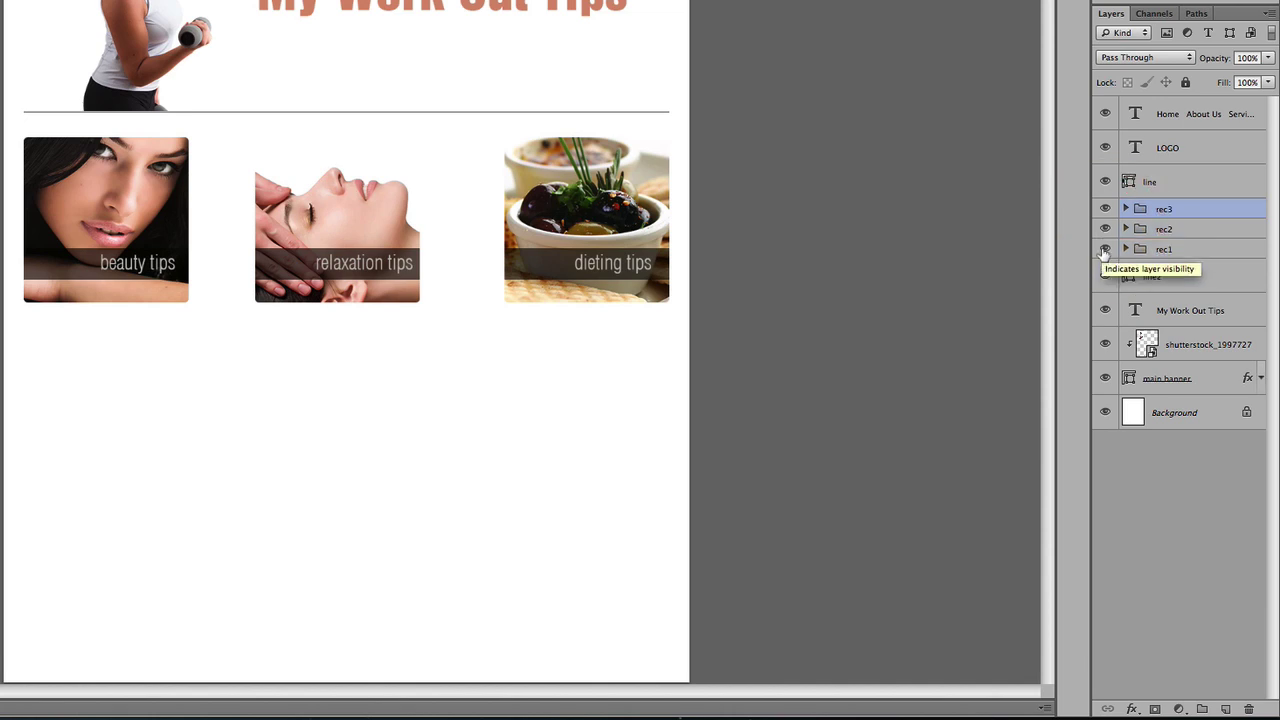
click(1105, 249)
click(1105, 249)
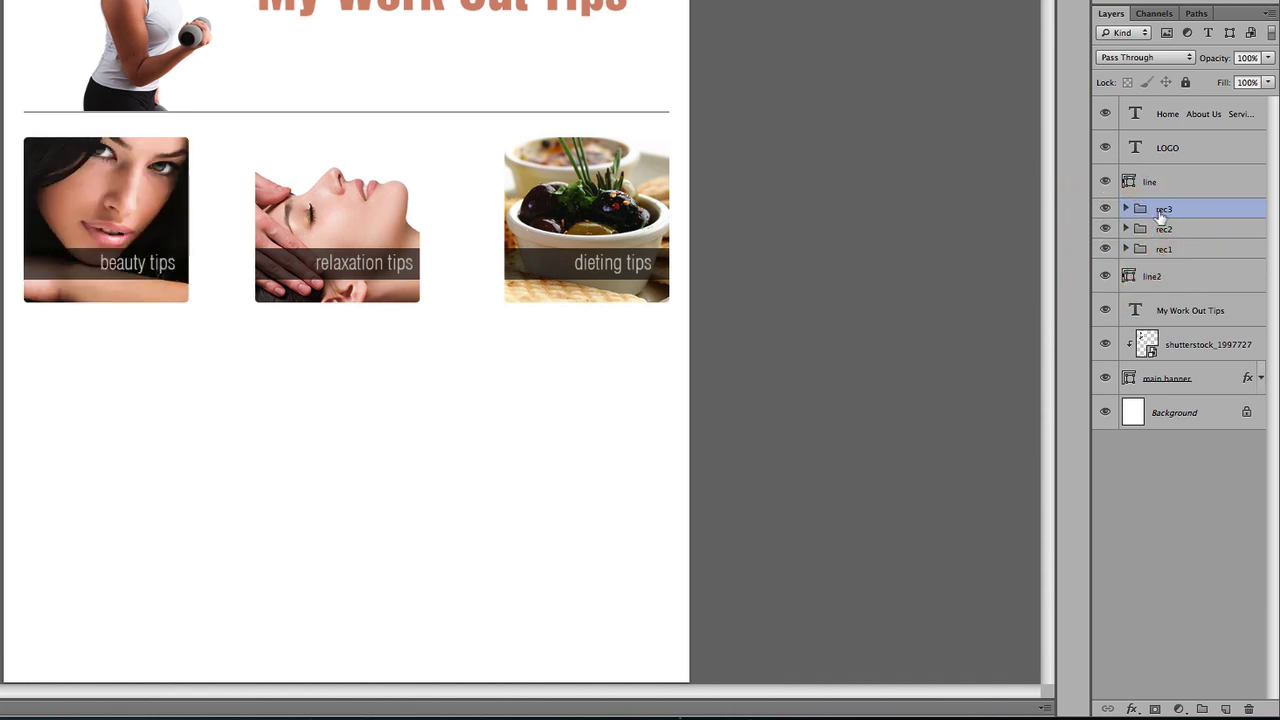
click(1105, 147)
click(1105, 147)
click(1195, 181)
Group the nav, LOGO and line layers into a folder named 'header'
shift+click(1214, 117)
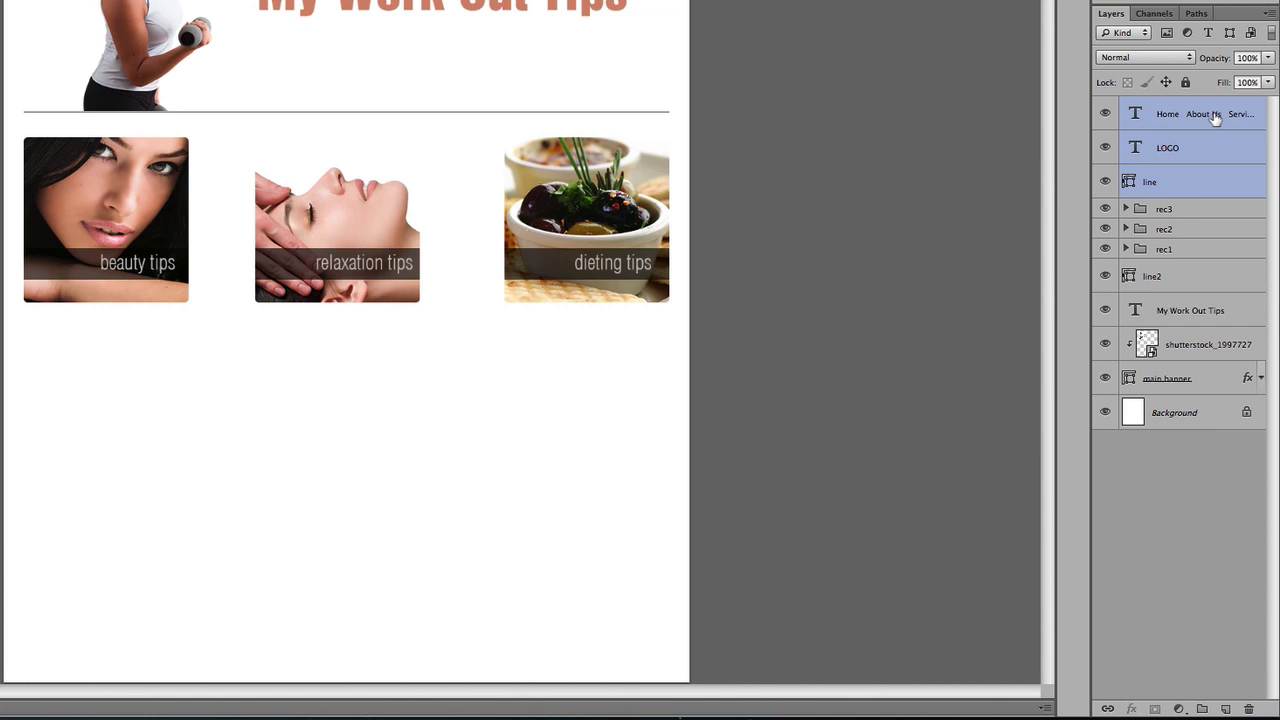
key(ctrl+g)
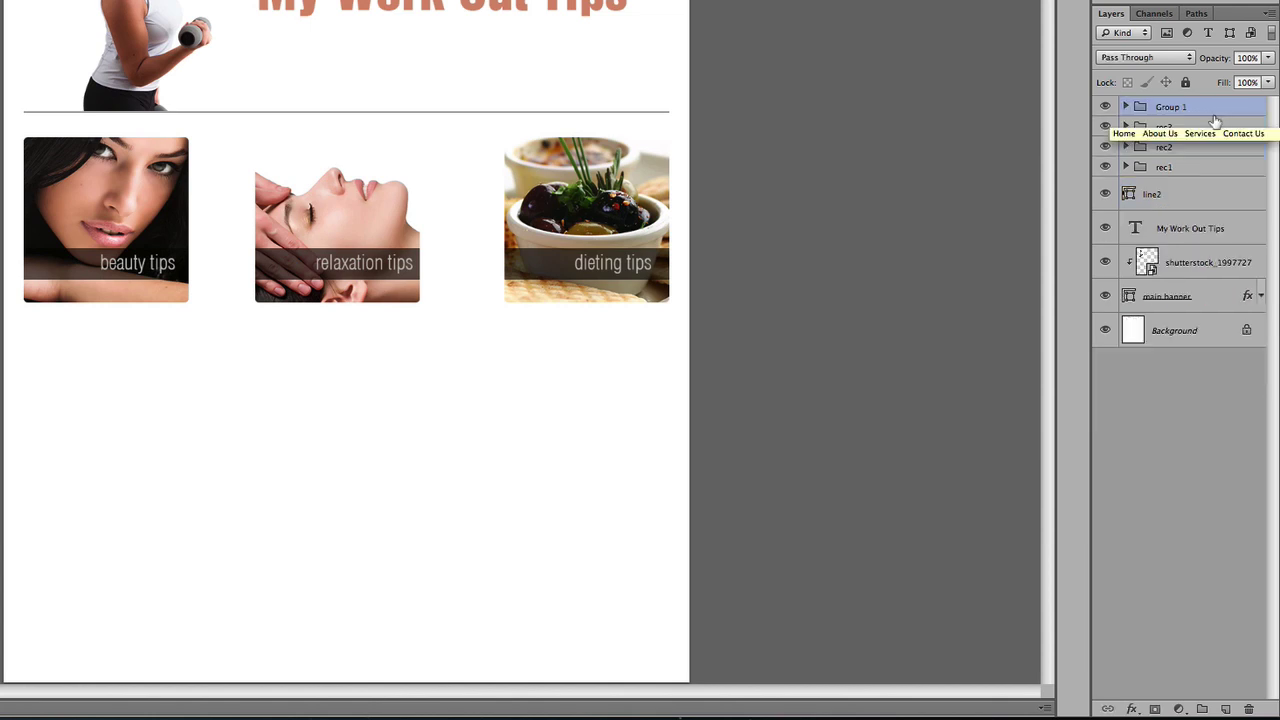
double_click(1175, 107)
text(header)
key(Return)
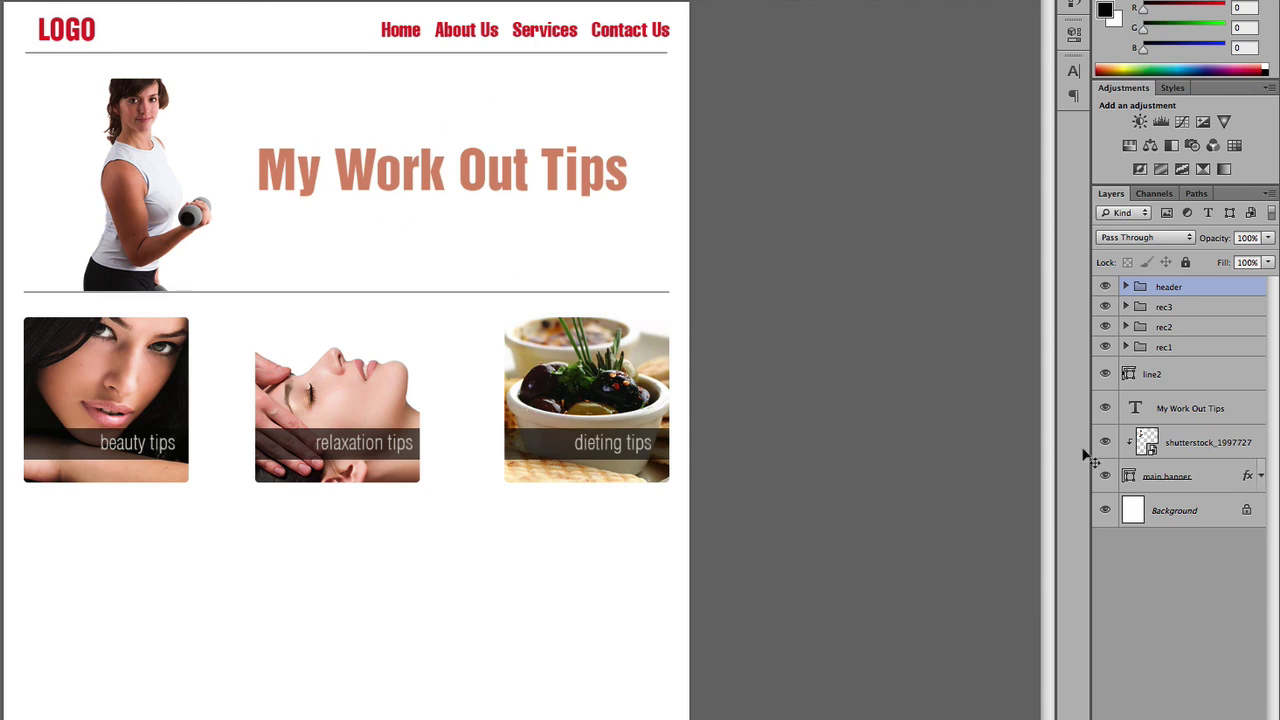
Group the three banner layers as 'main banner' and move it just below header
click(1203, 480)
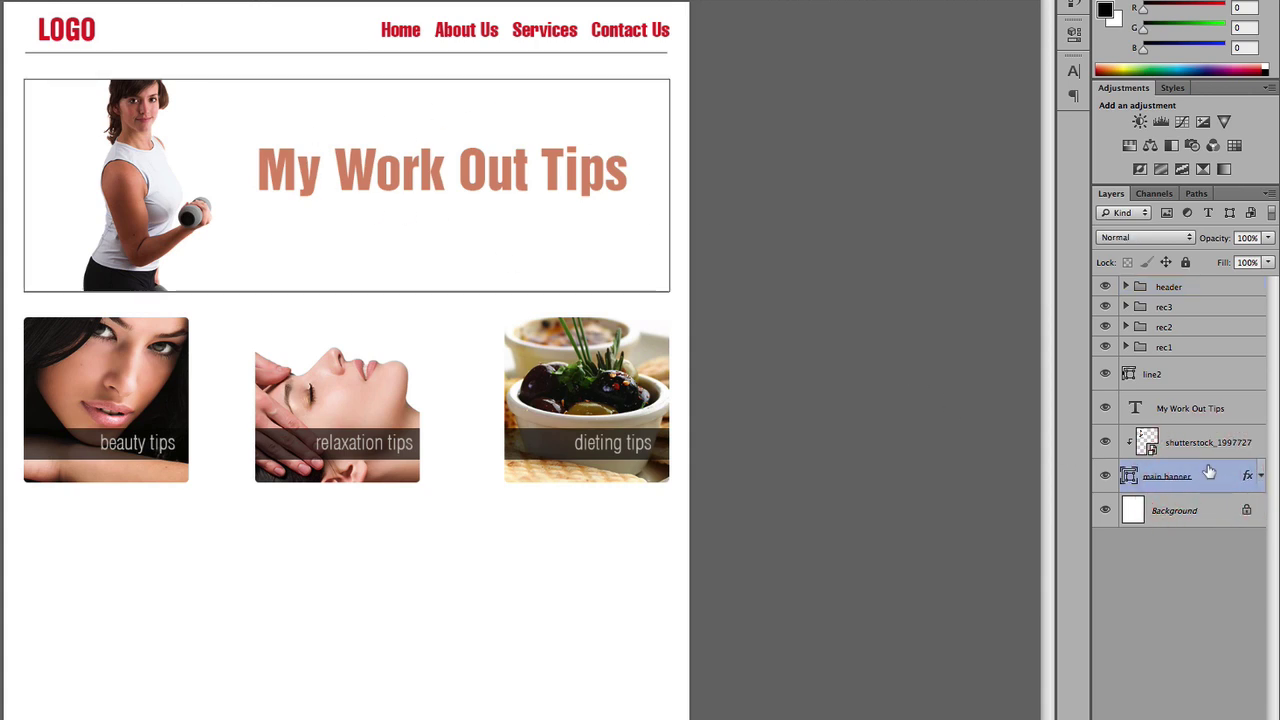
shift+click(1210, 408)
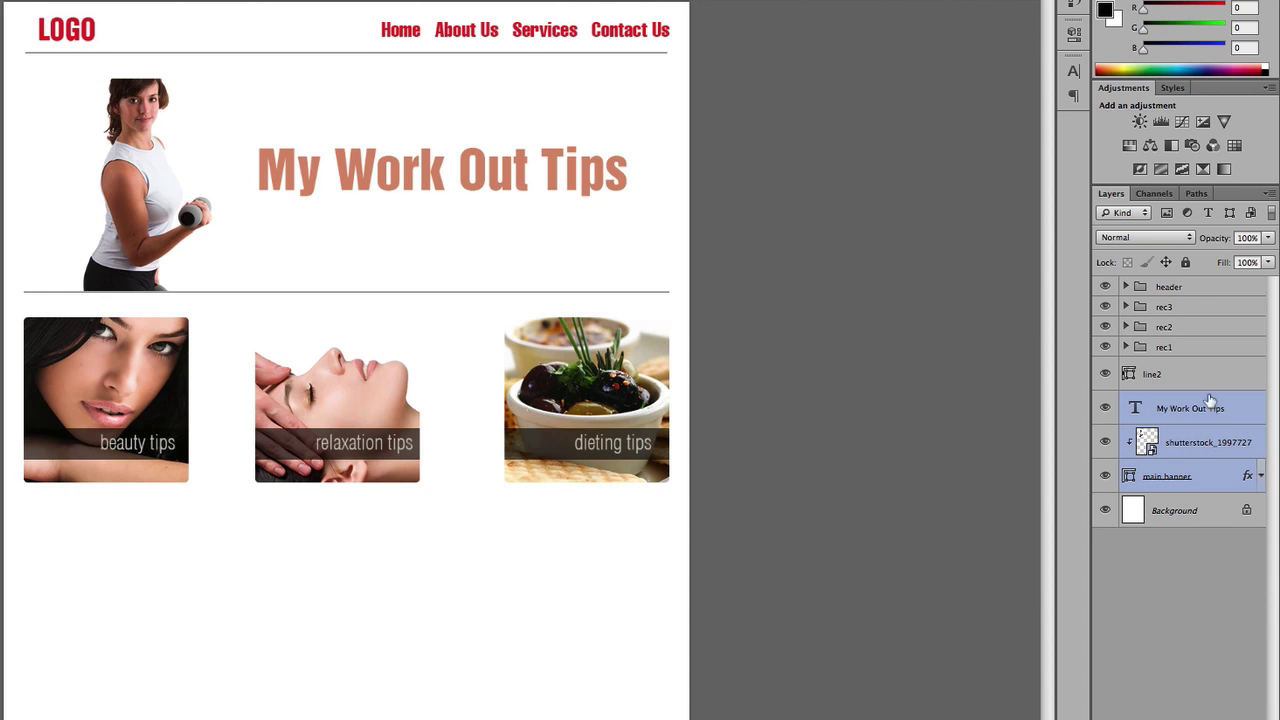
key(ctrl+g)
double_click(1168, 401)
text(main banner)
click(1233, 409)
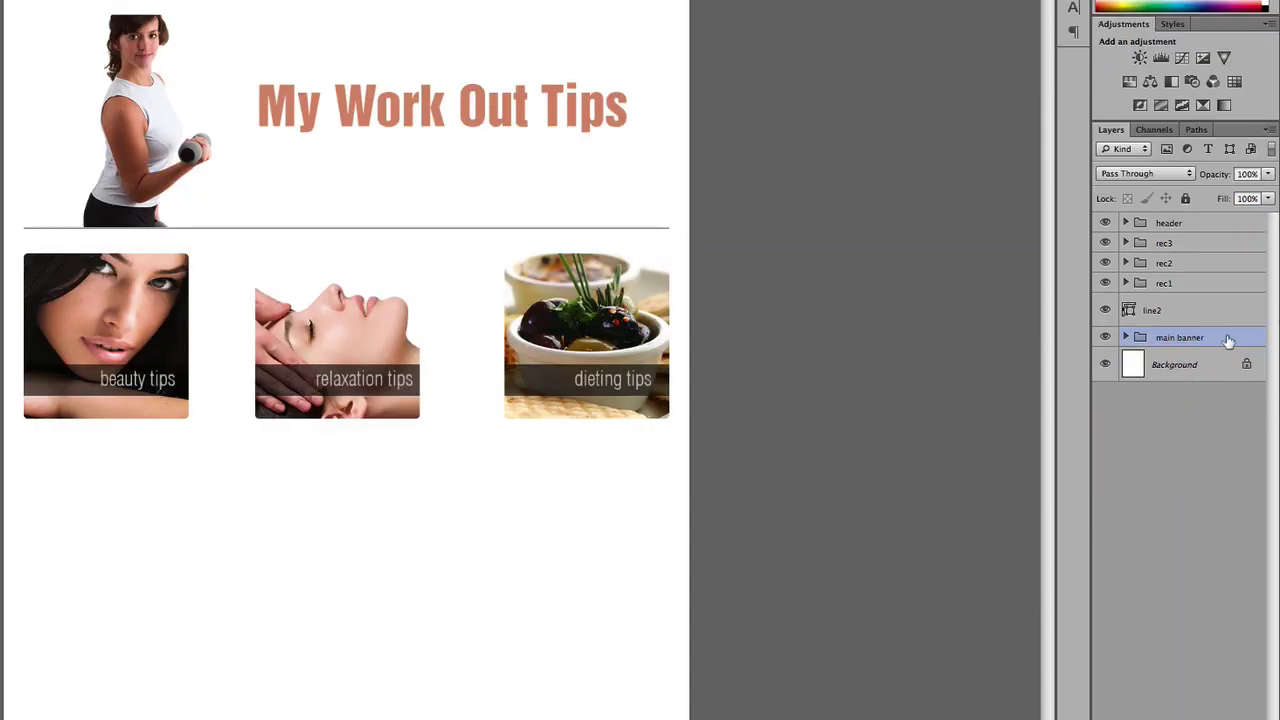
click(1217, 339)
drag(1217, 401, 1213, 300)
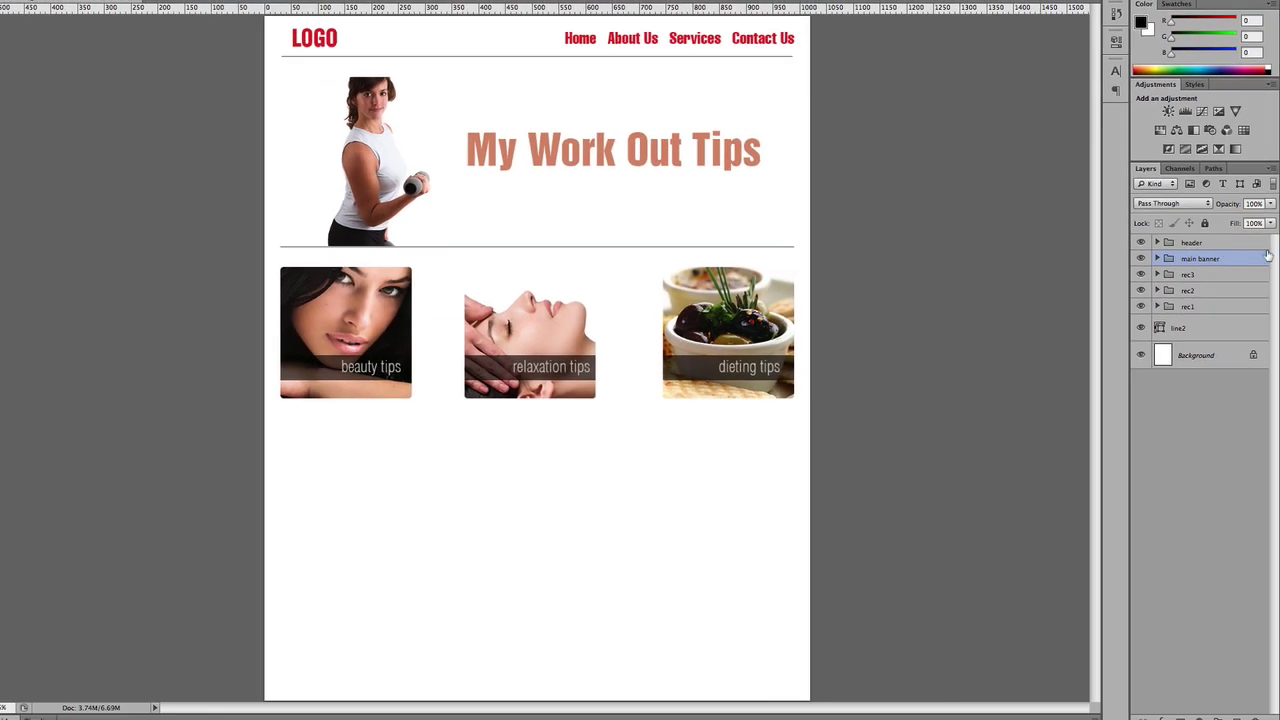
Toggle the header, main banner and dieting tips groups to check their visibility
click(1140, 243)
click(1140, 243)
click(1140, 259)
click(1140, 259)
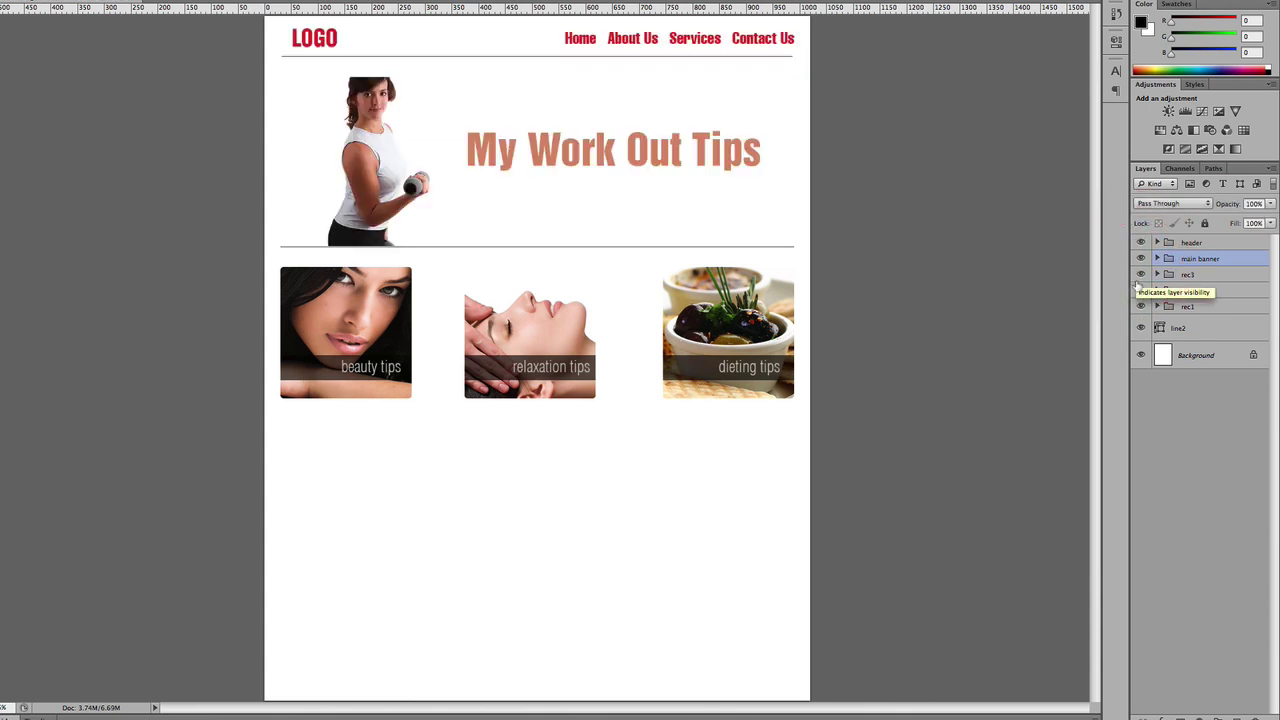
click(1140, 274)
click(1140, 274)
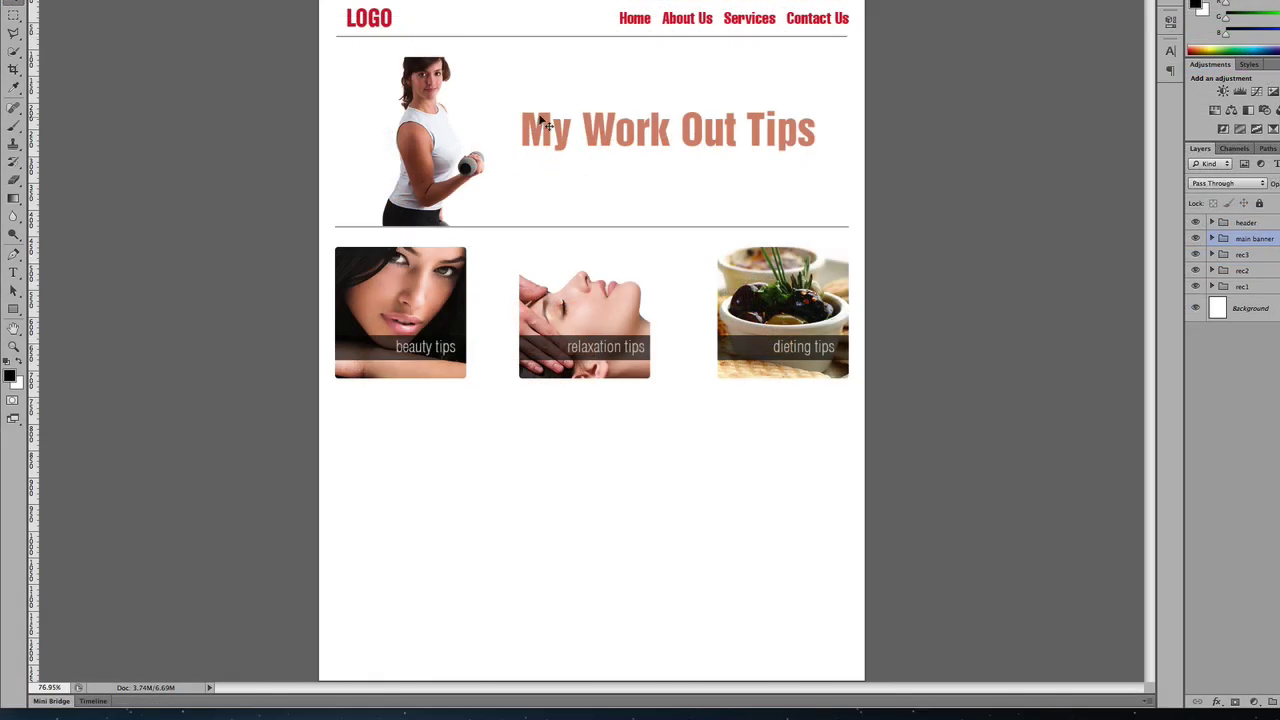
Recolour the LOGO text dark grey 5b5a5a
key(t)
double_click(368, 17)
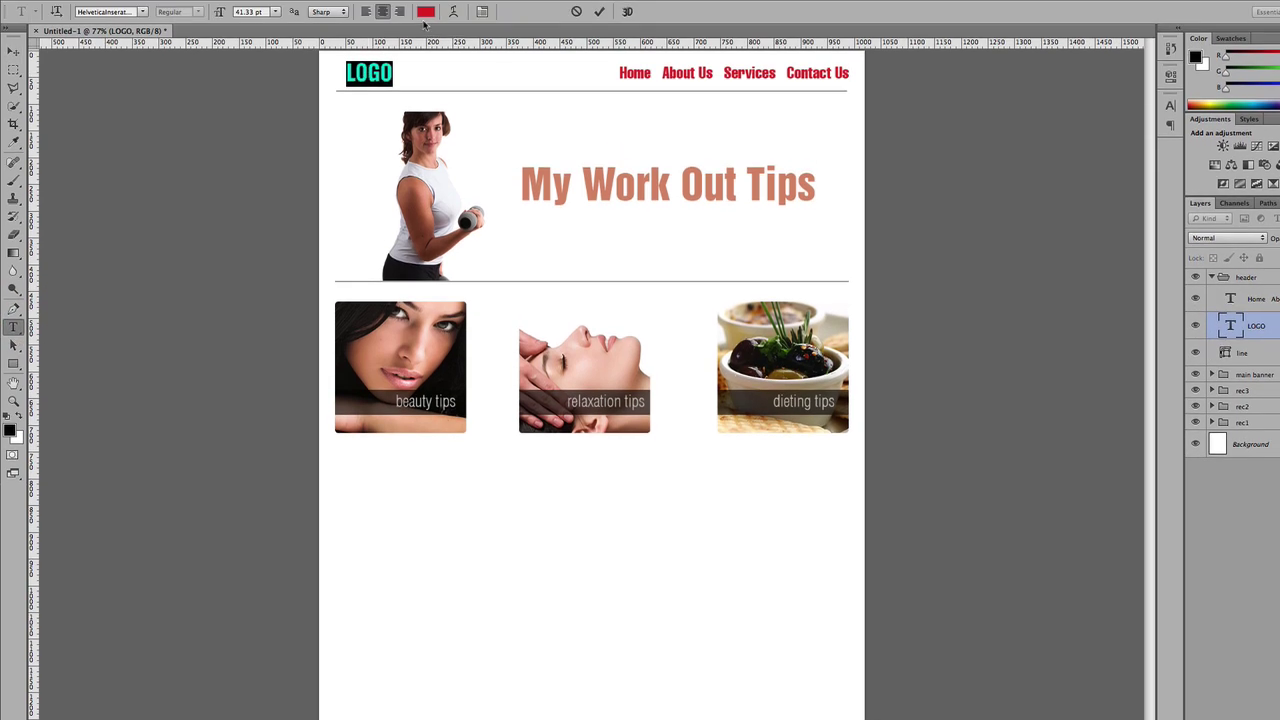
click(426, 13)
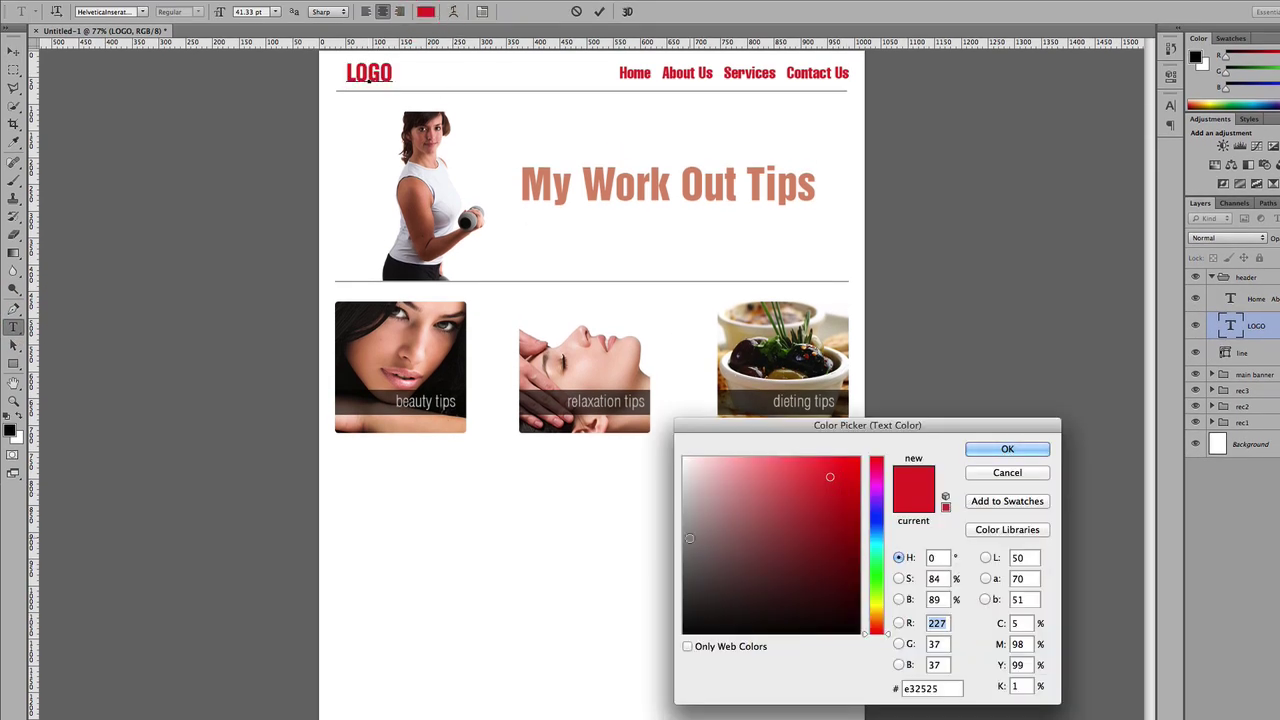
drag(686, 545, 685, 570)
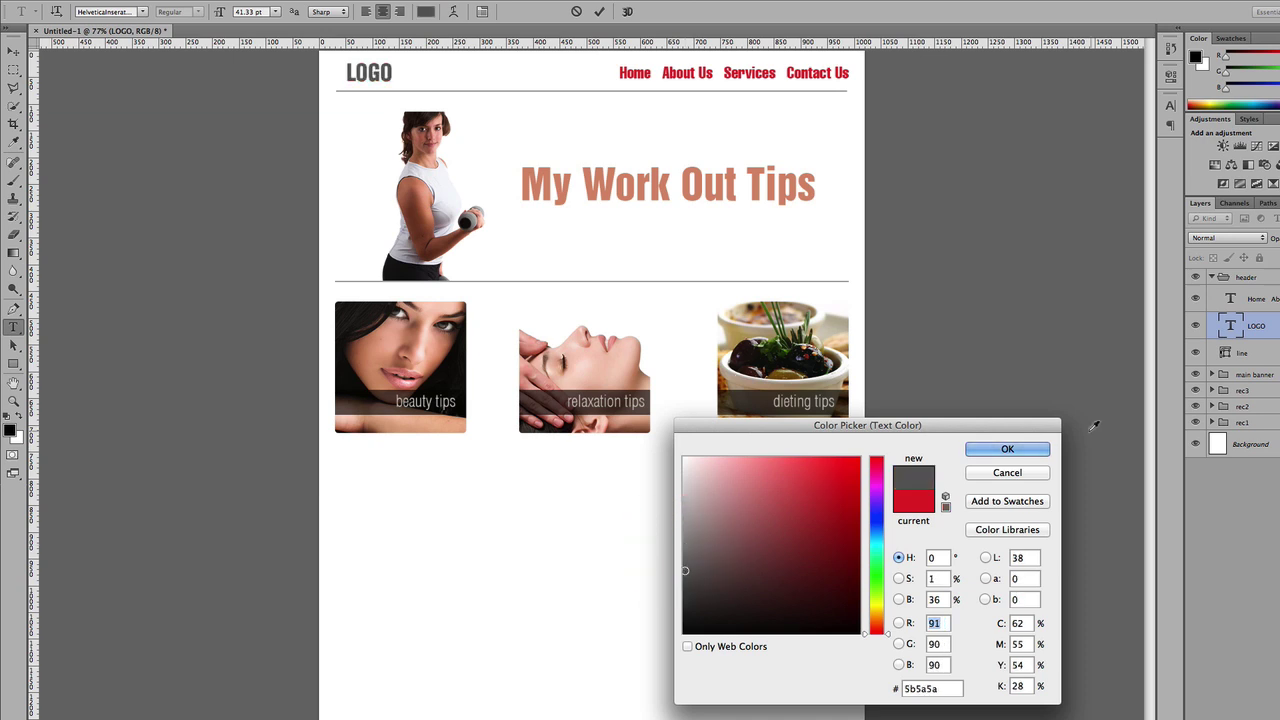
click(1024, 455)
click(11, 329)
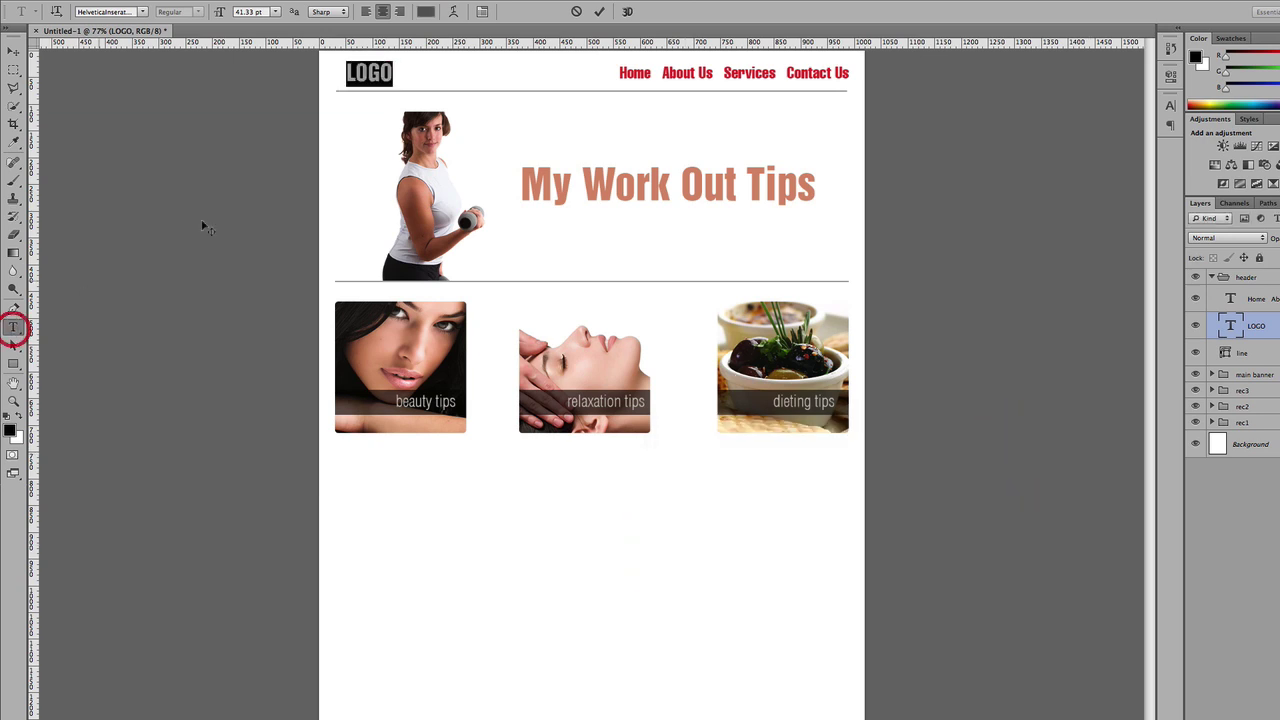
click(13, 50)
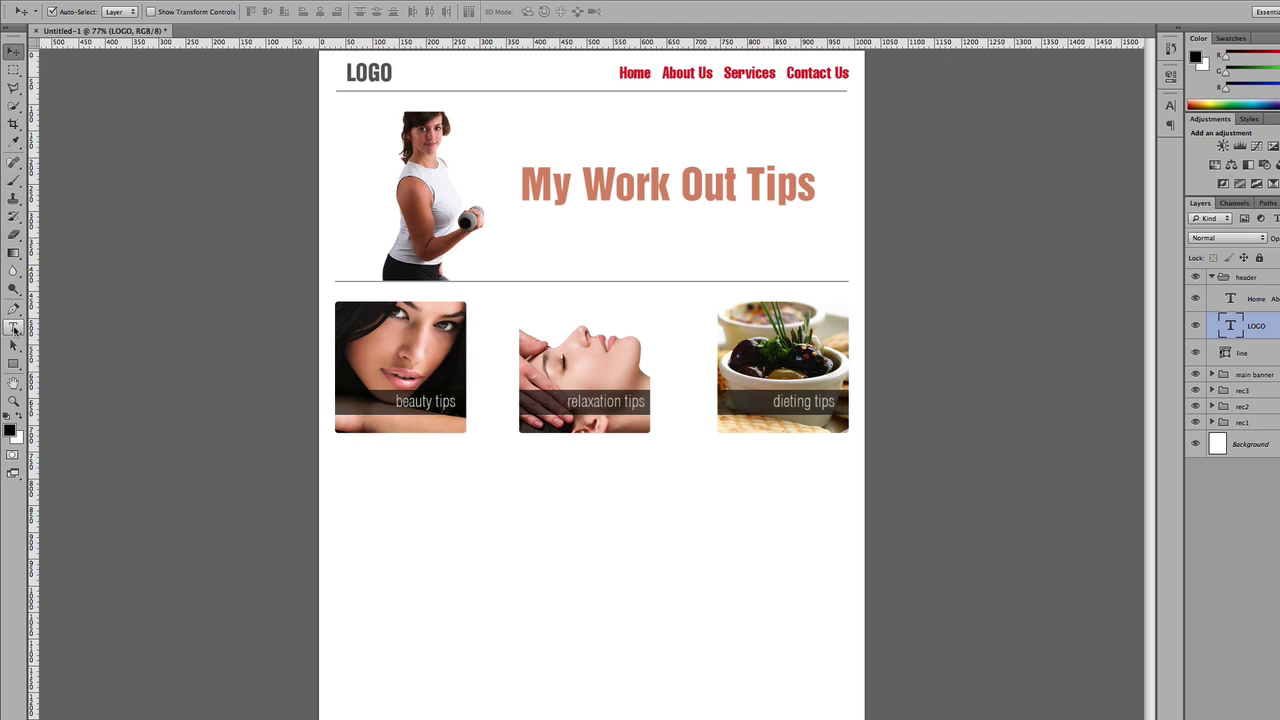
Recolour the Home, About Us, Services and Contact Us nav text light grey #9d9b9b
click(13, 327)
triple_click(751, 71)
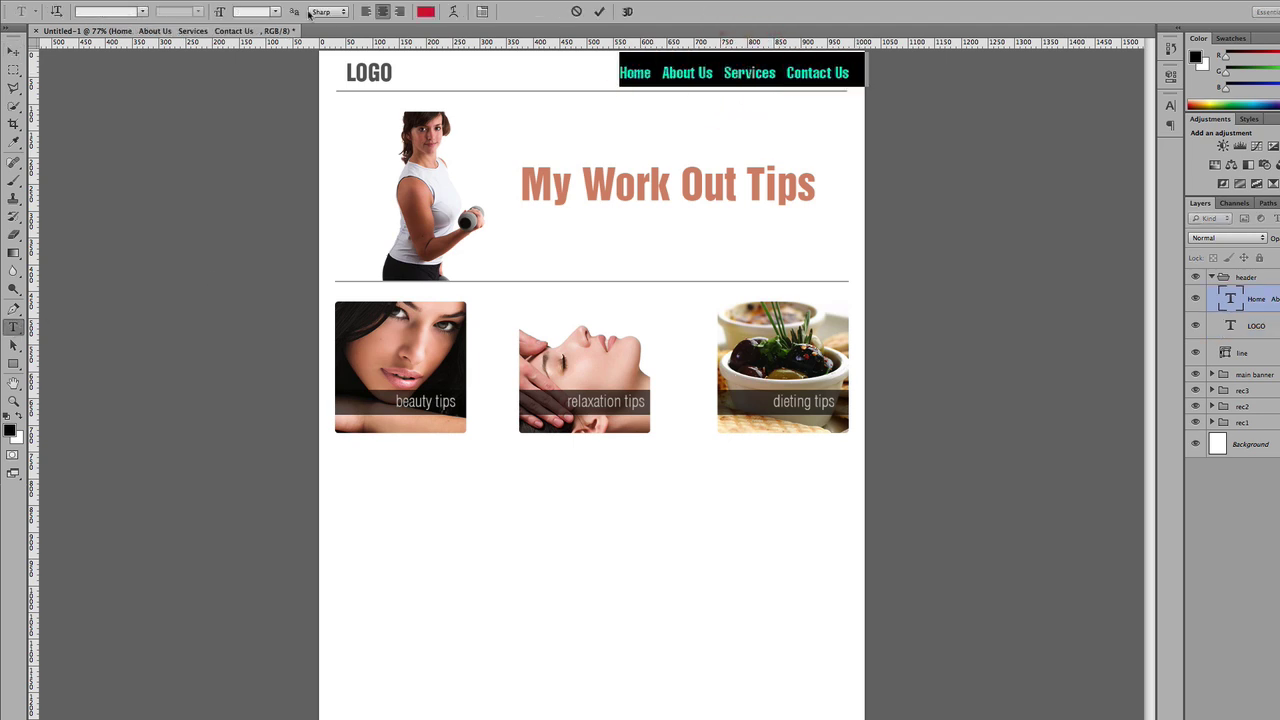
click(425, 12)
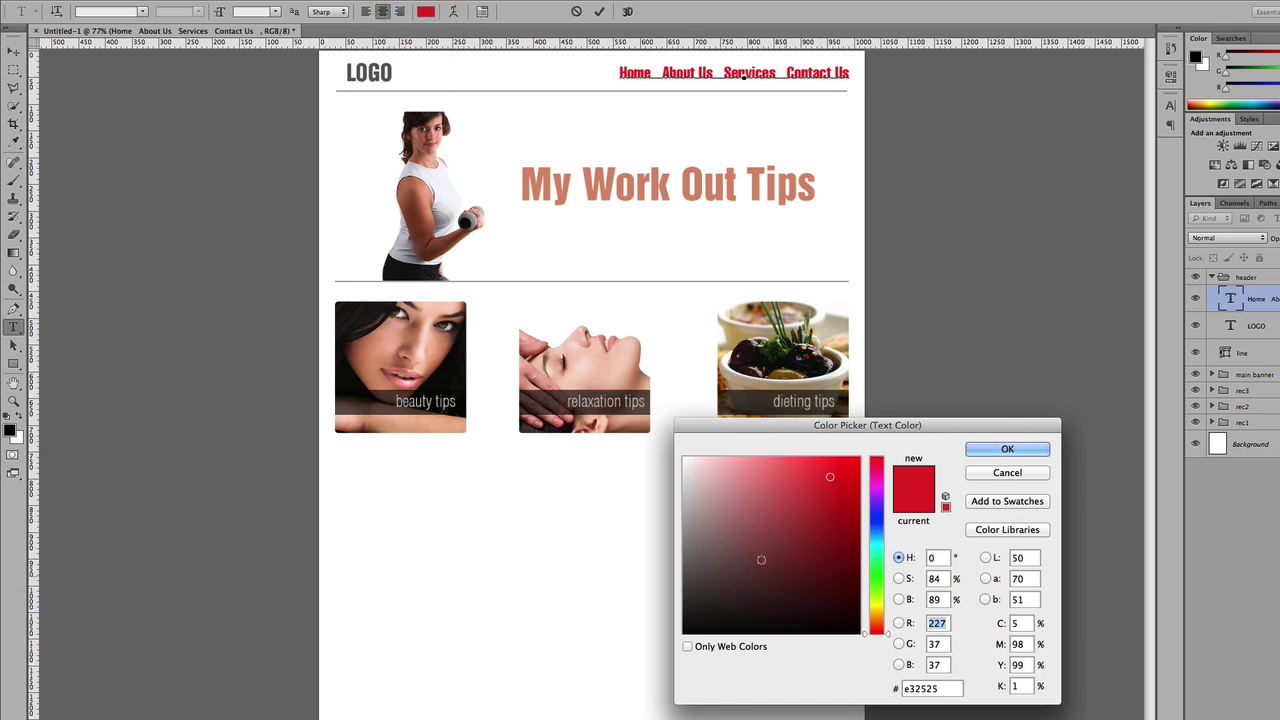
click(685, 525)
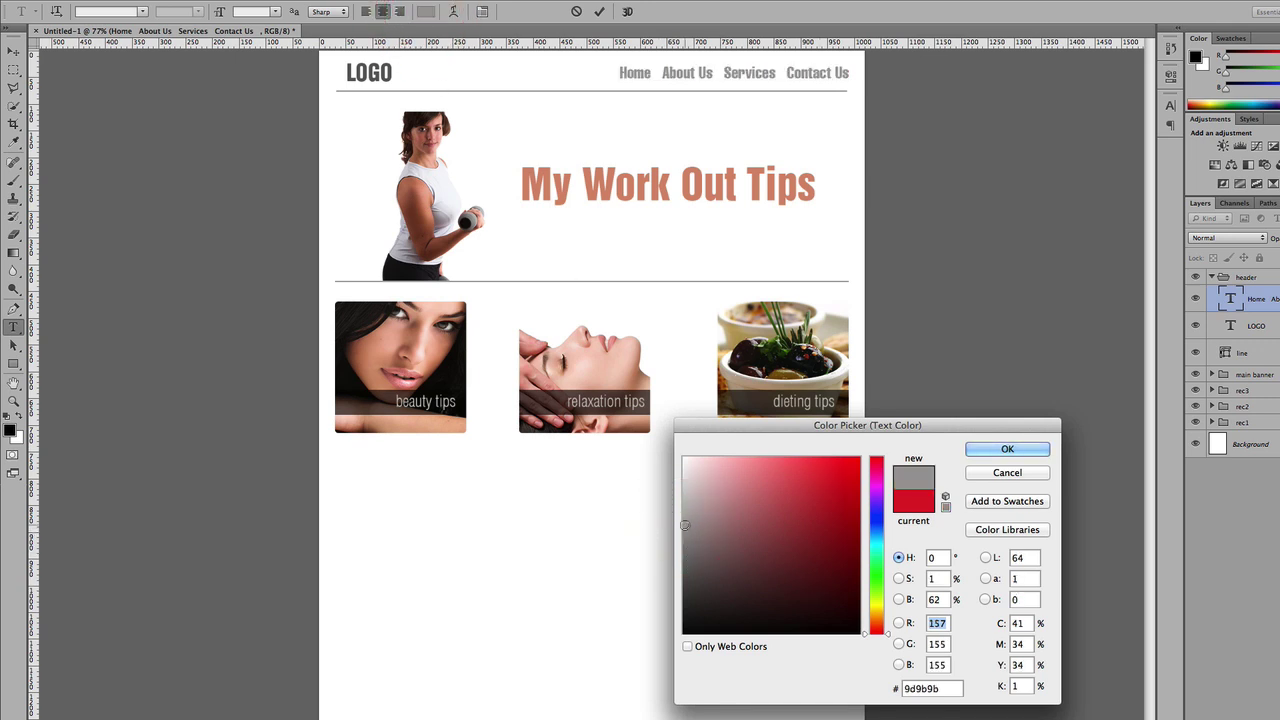
click(992, 452)
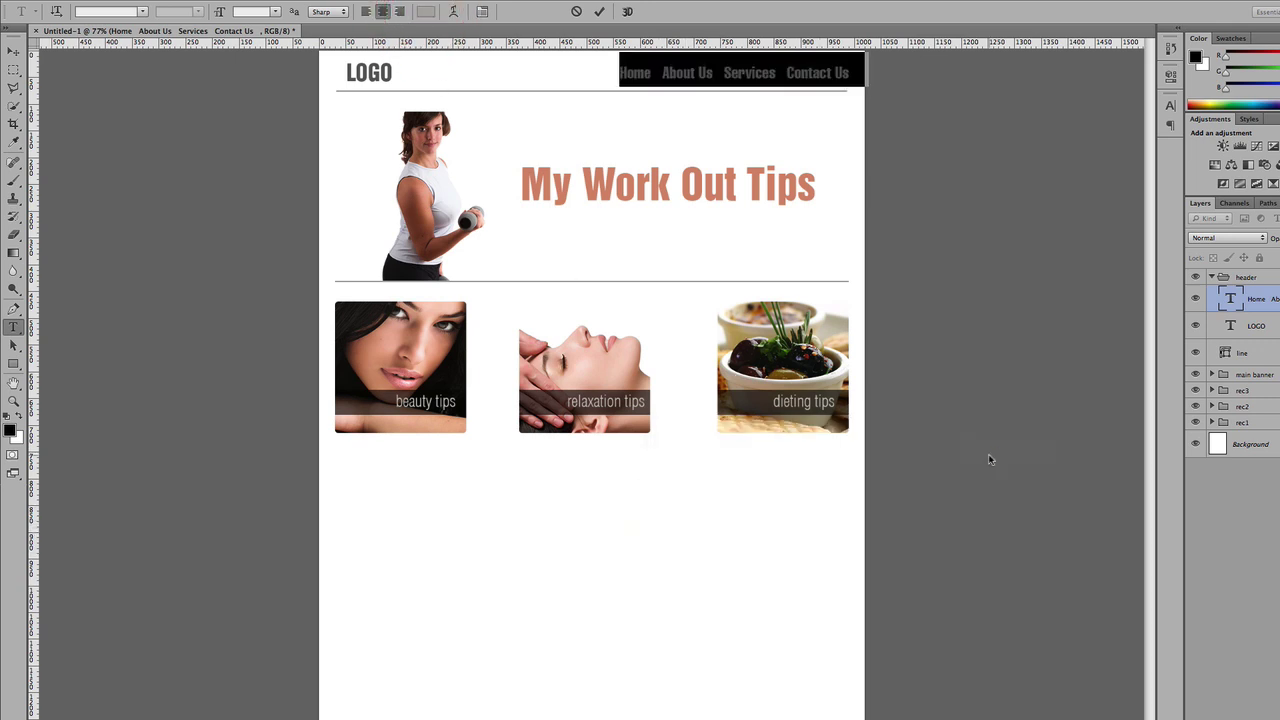
click(14, 51)
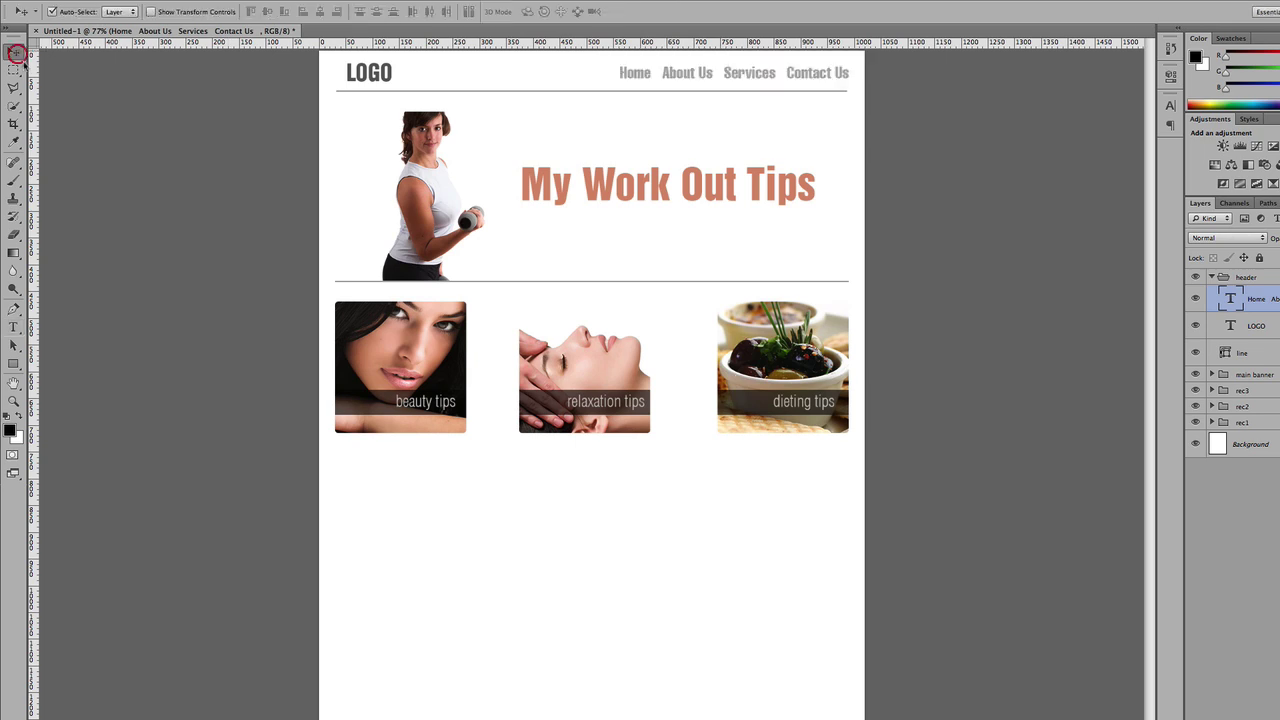
click(15, 328)
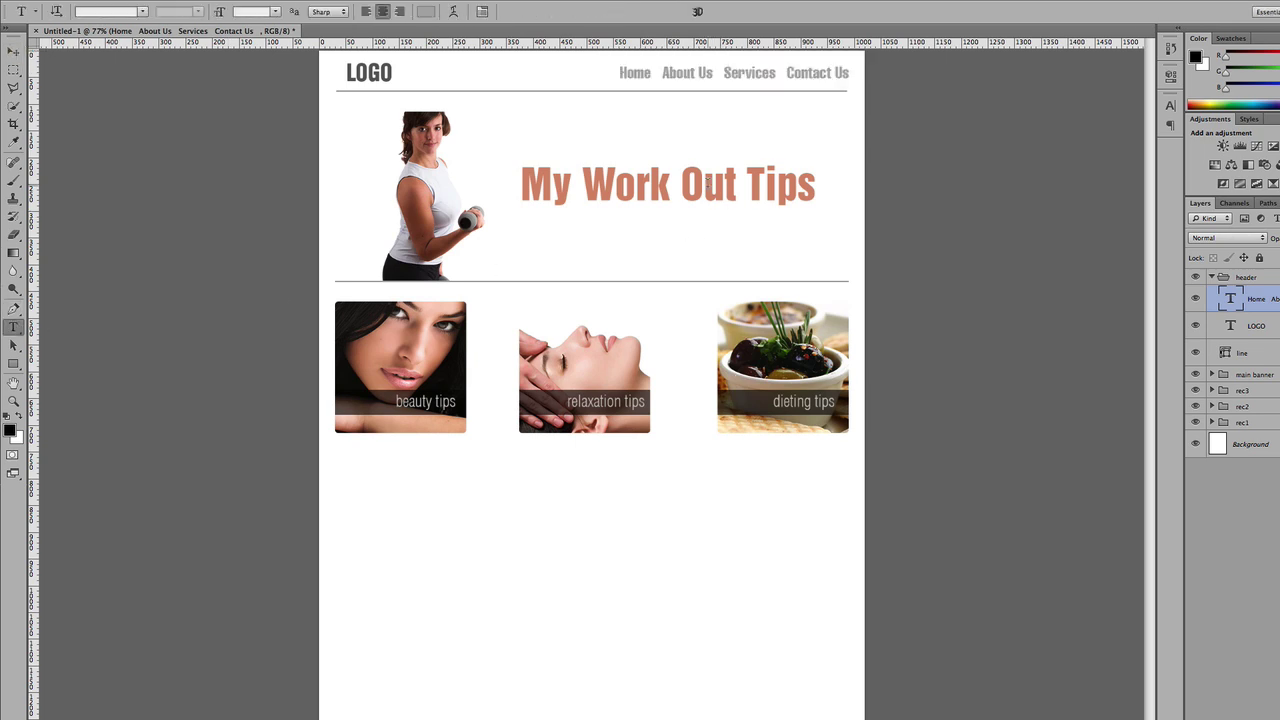
Restyle the 'My Work Out Tips' title in Bickham Script Std, coloured dark grey #4c4c4b
click(708, 183)
drag(523, 180, 816, 178)
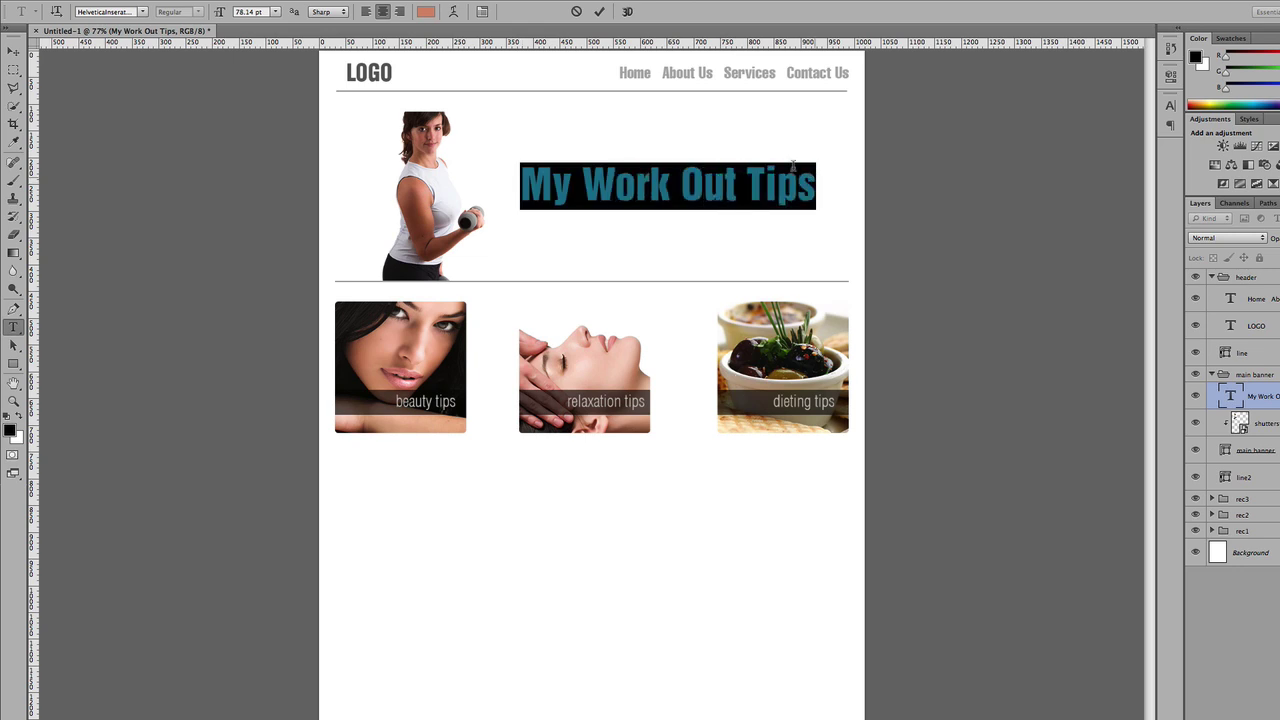
click(142, 12)
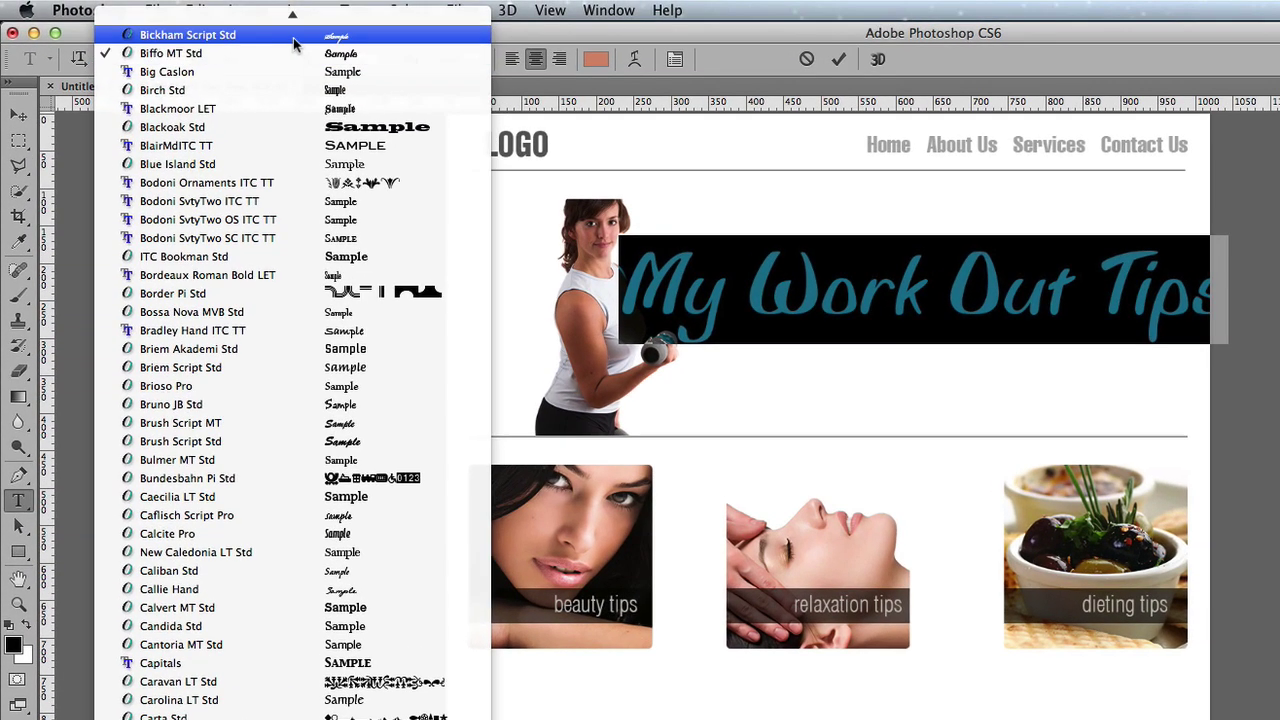
click(293, 42)
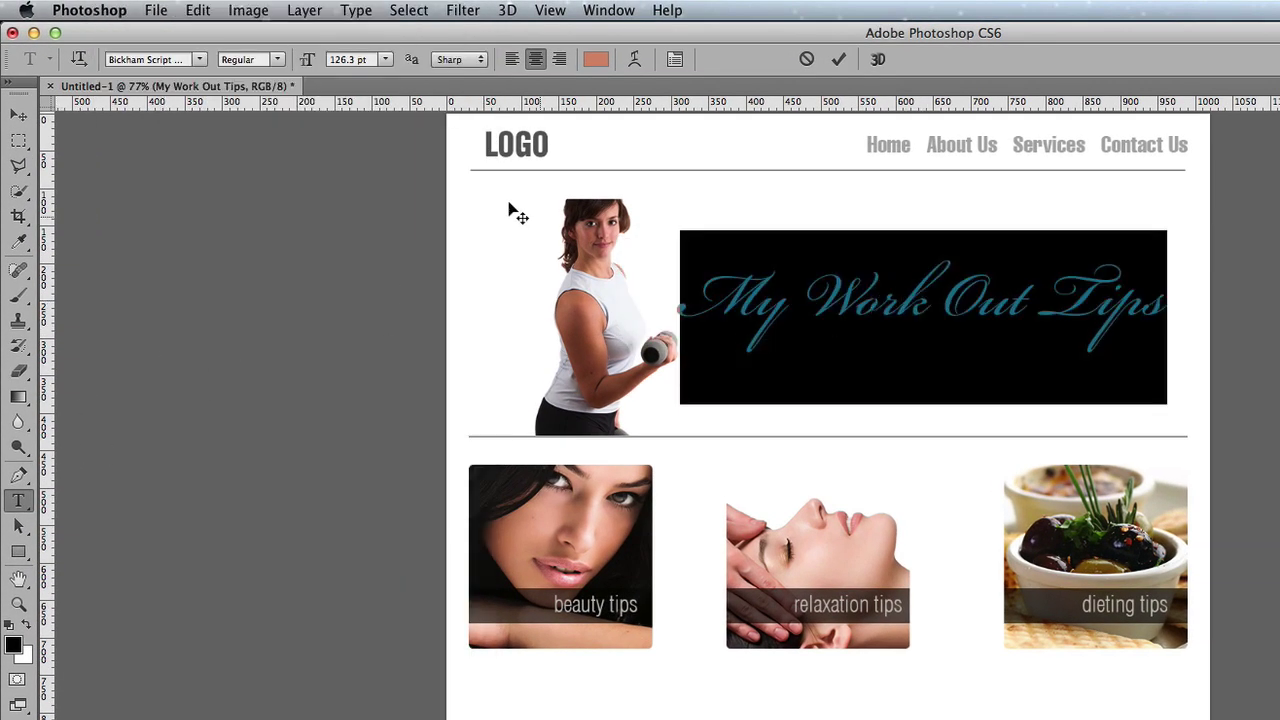
click(596, 59)
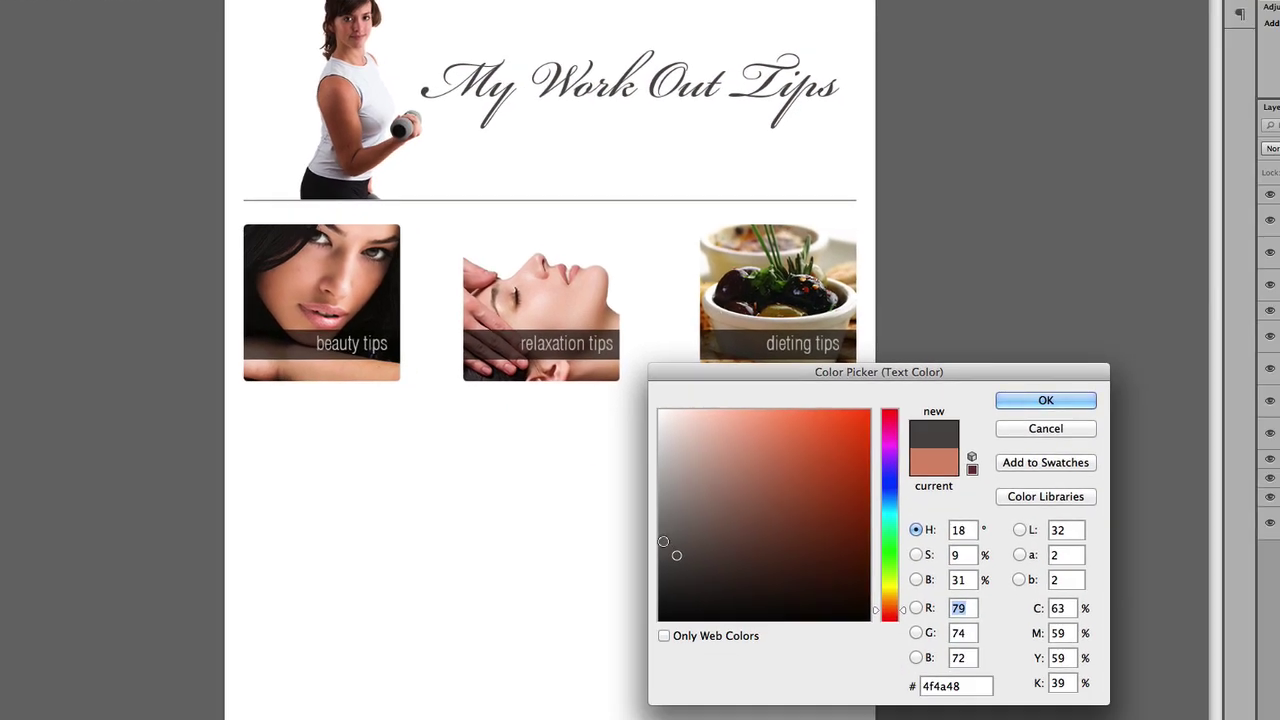
drag(663, 541, 663, 556)
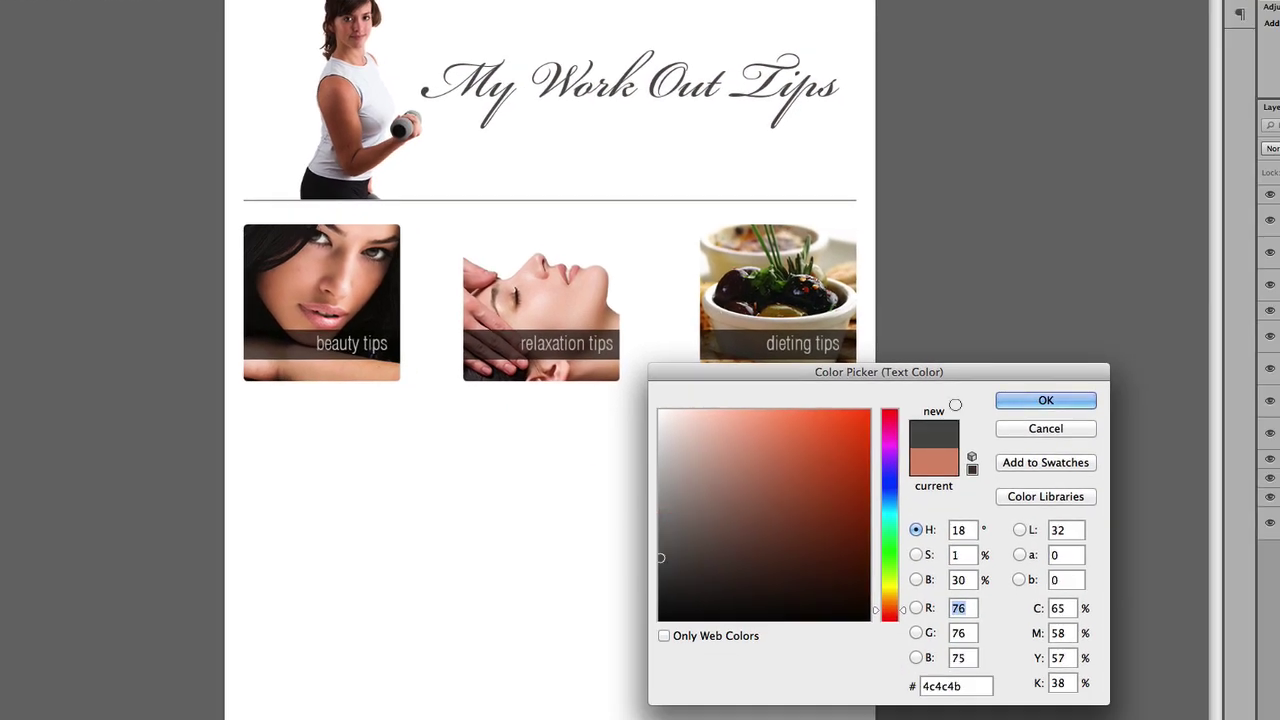
click(1061, 404)
key(ctrl+Return)
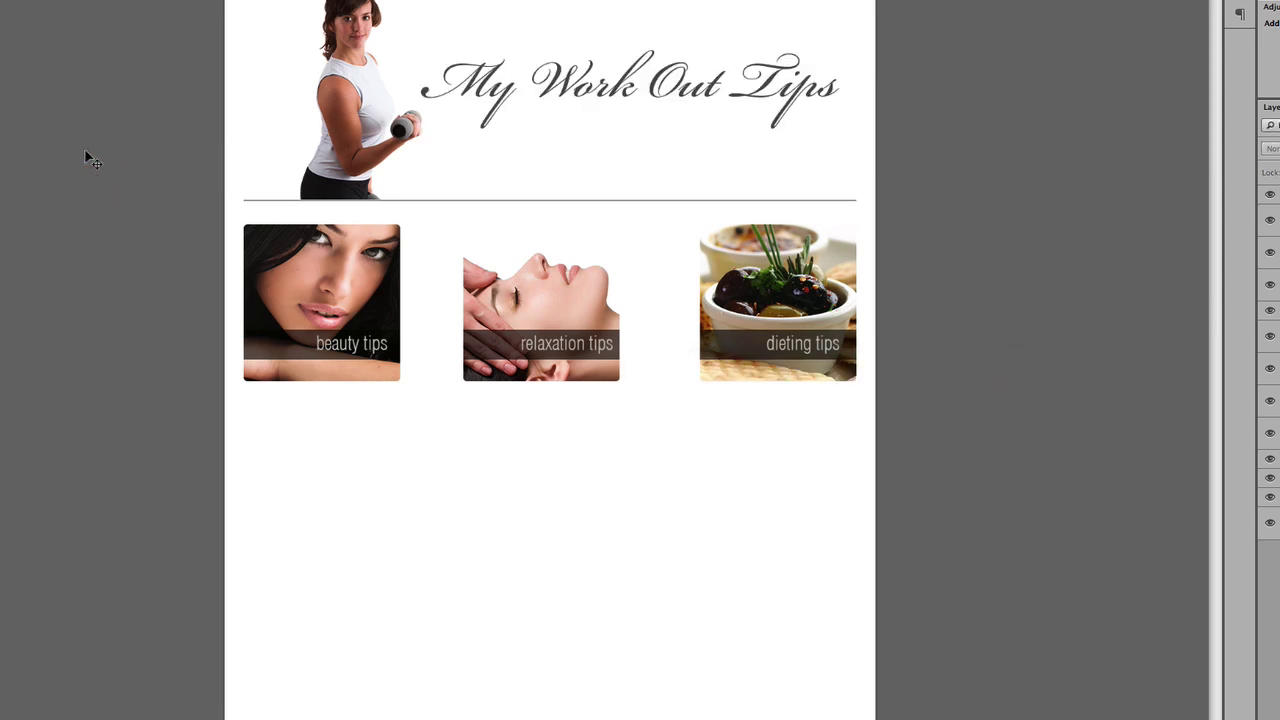
key(v)
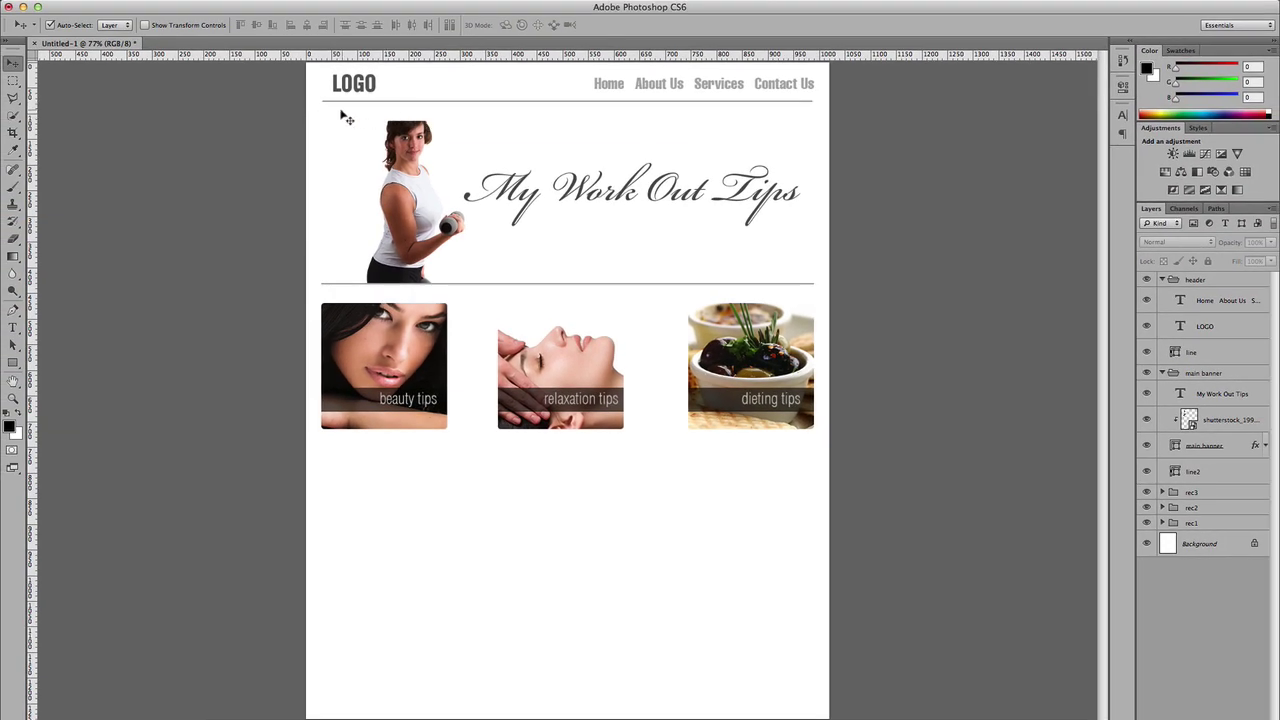
Give the 'line' layer a light grey #cac9c9 colour overlay
click(327, 102)
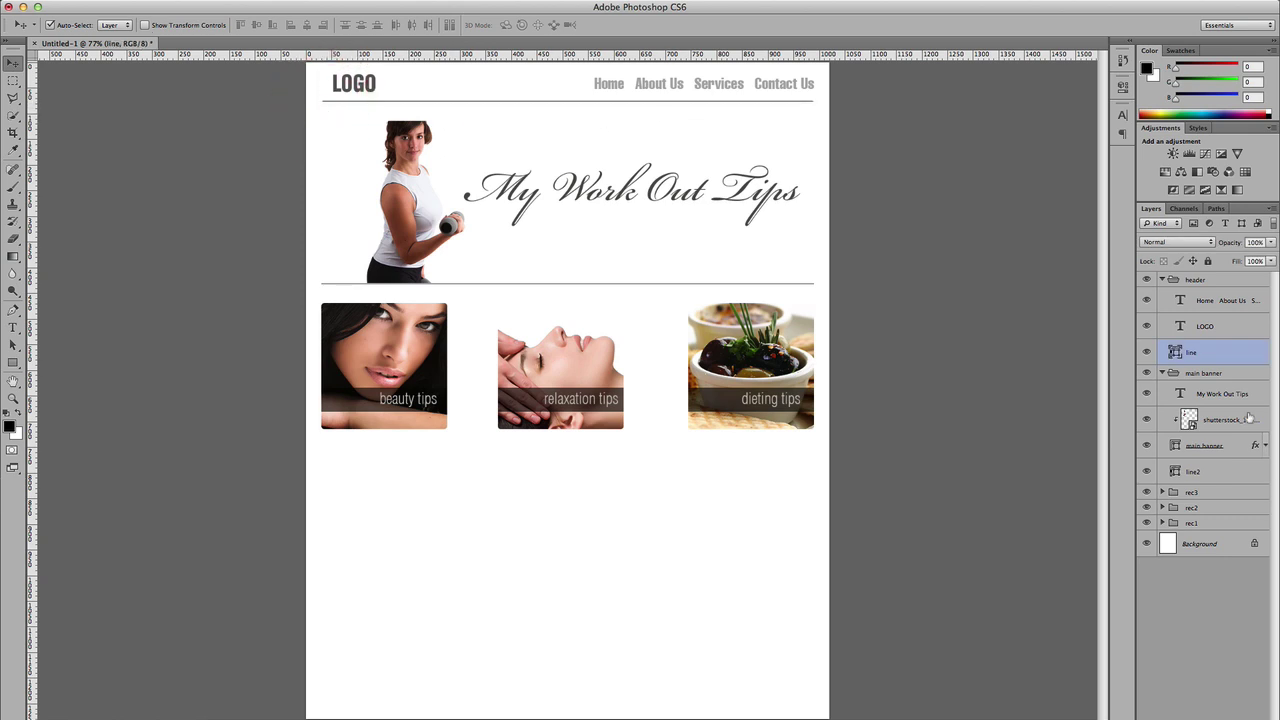
double_click(1176, 352)
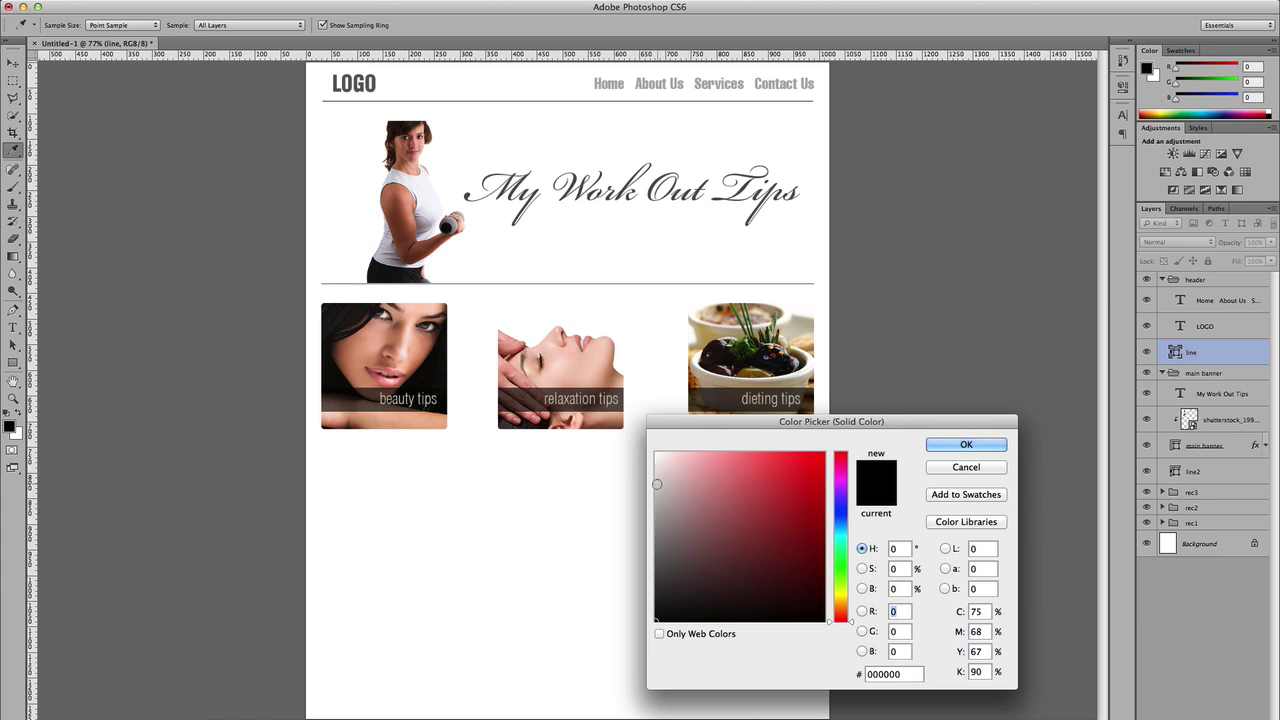
click(655, 487)
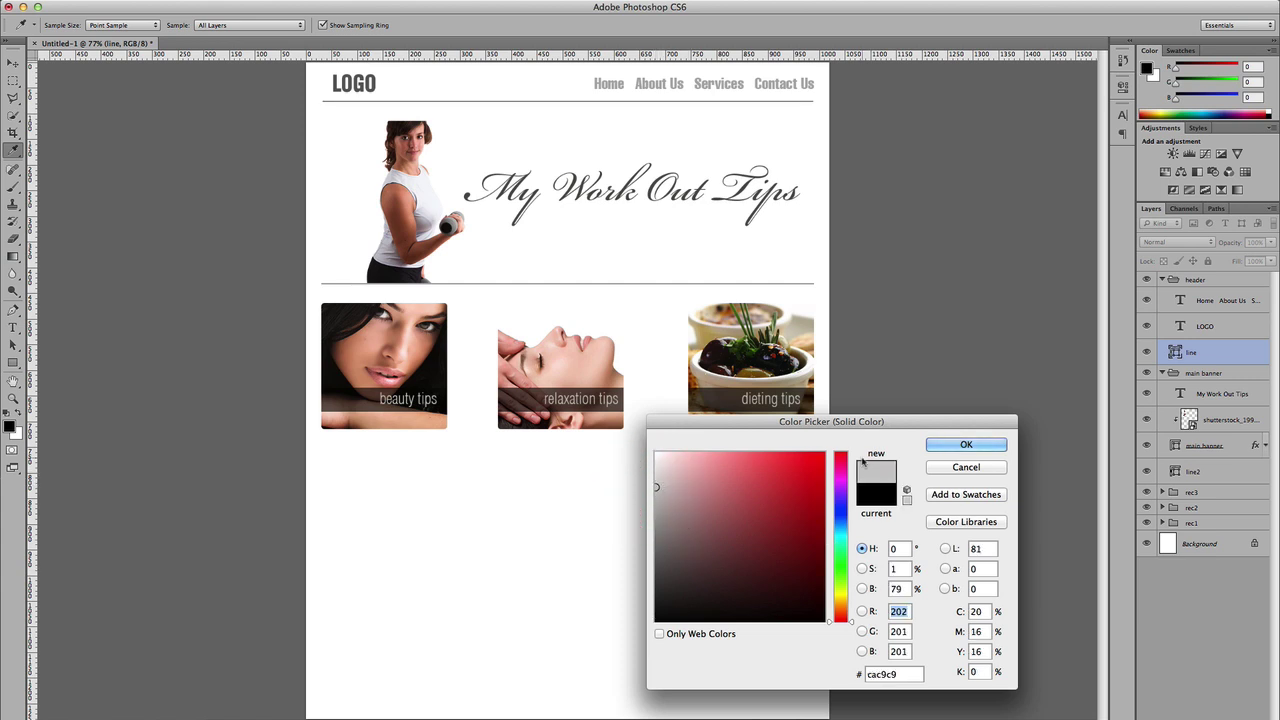
click(934, 446)
click(783, 513)
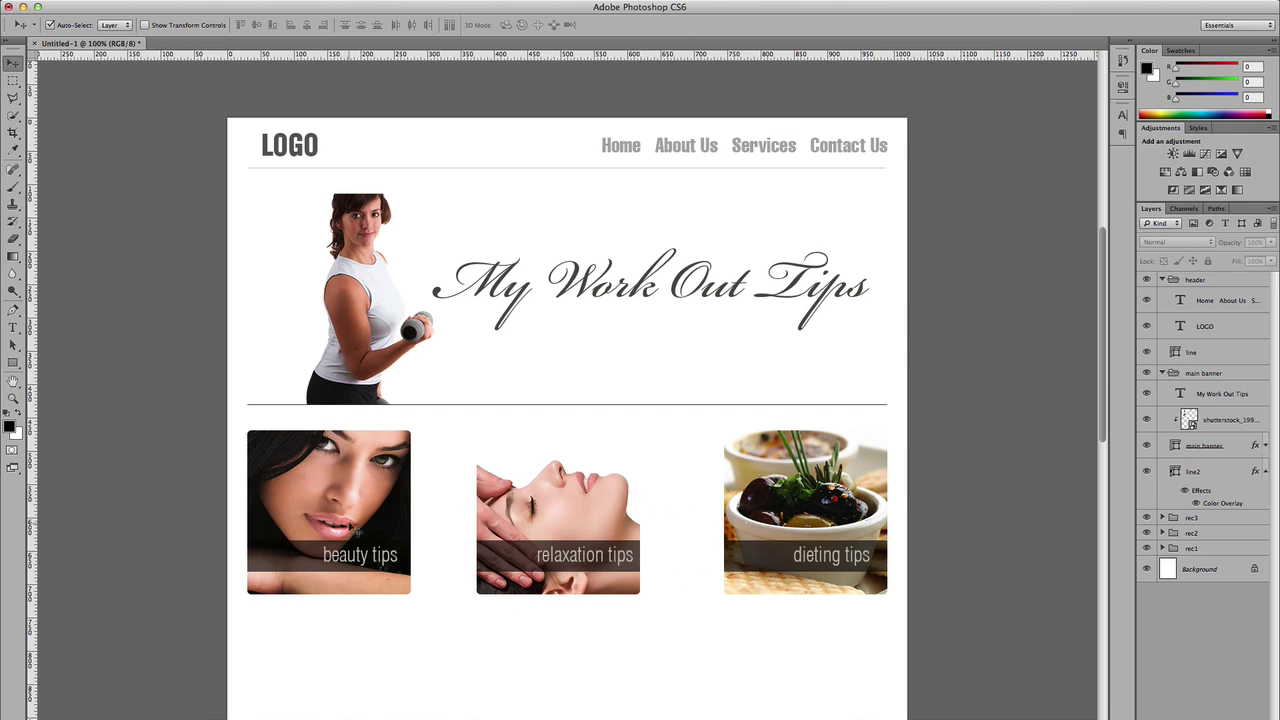
Collapse the header and banner groups, then distribute rec1, rec2 and rec3 by horizontal centers
click(1163, 280)
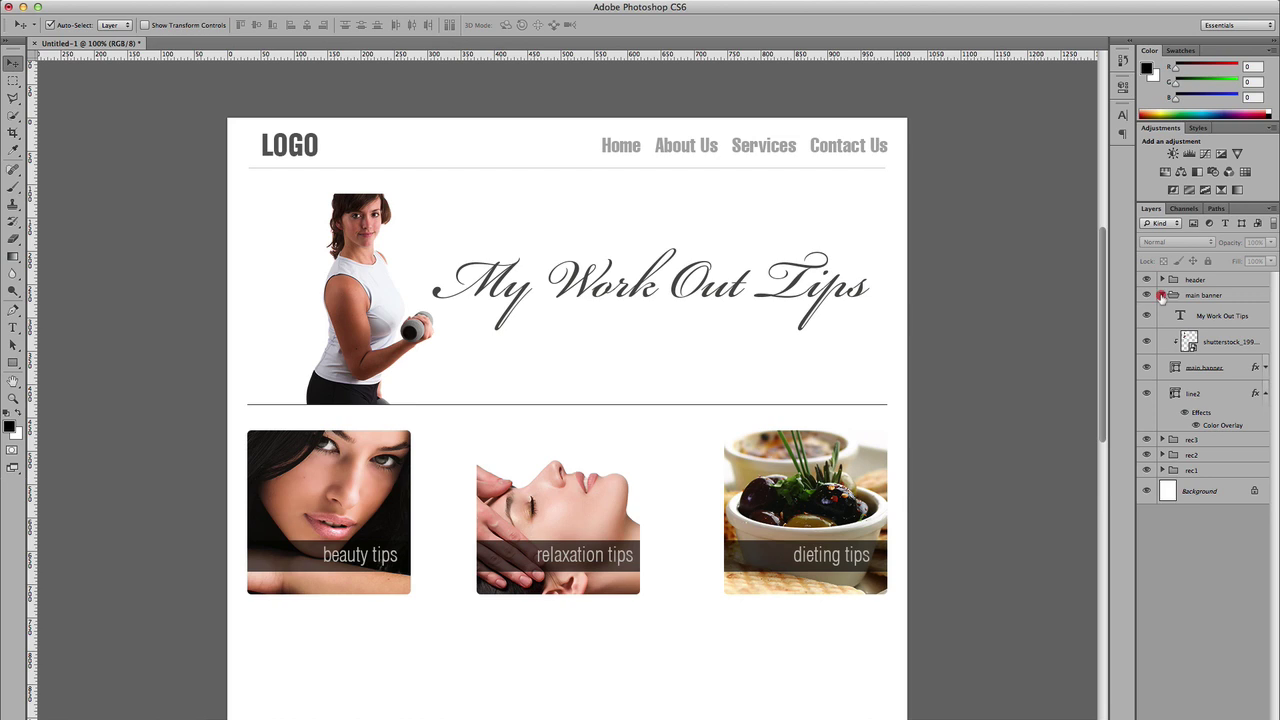
click(1161, 295)
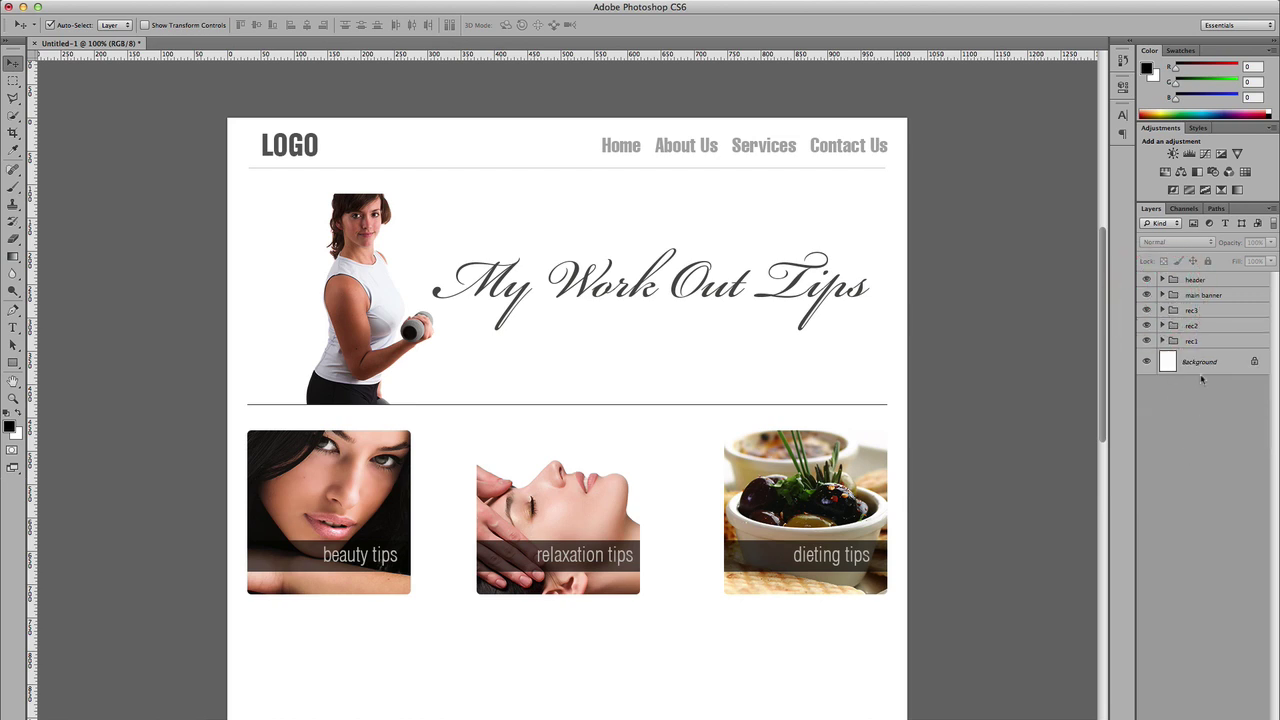
click(1212, 342)
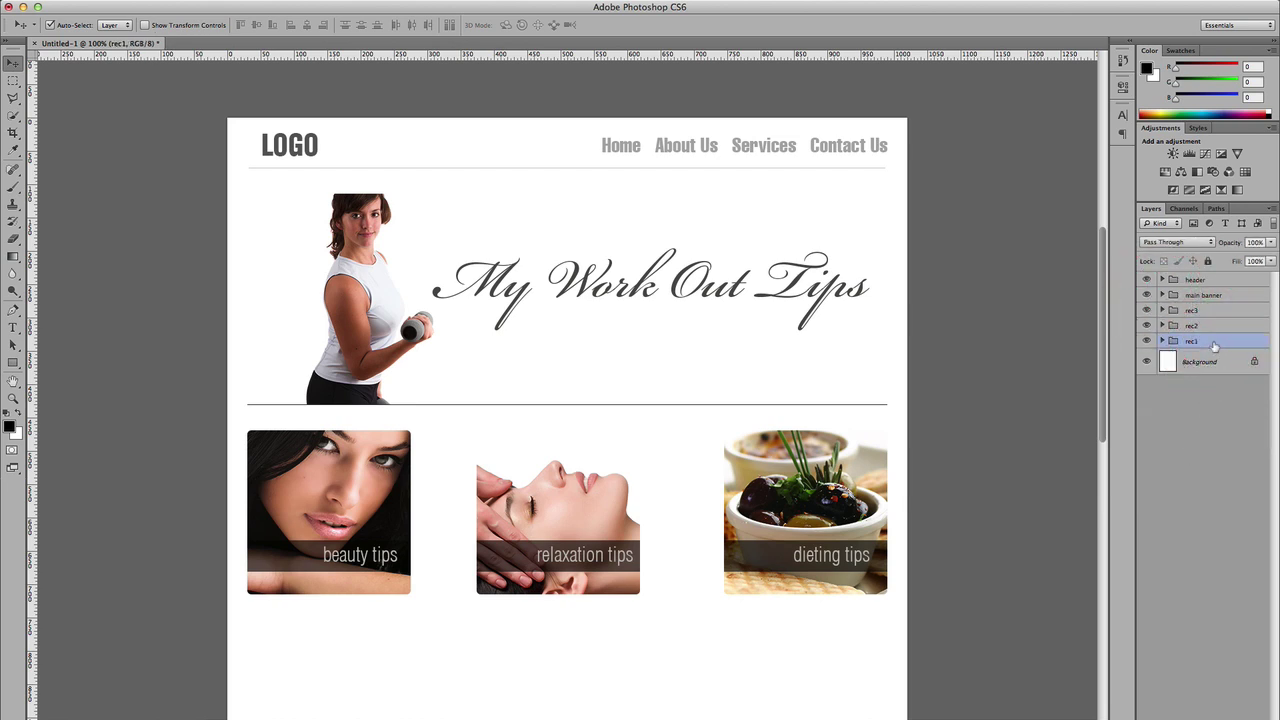
shift+click(1216, 325)
shift+click(1214, 310)
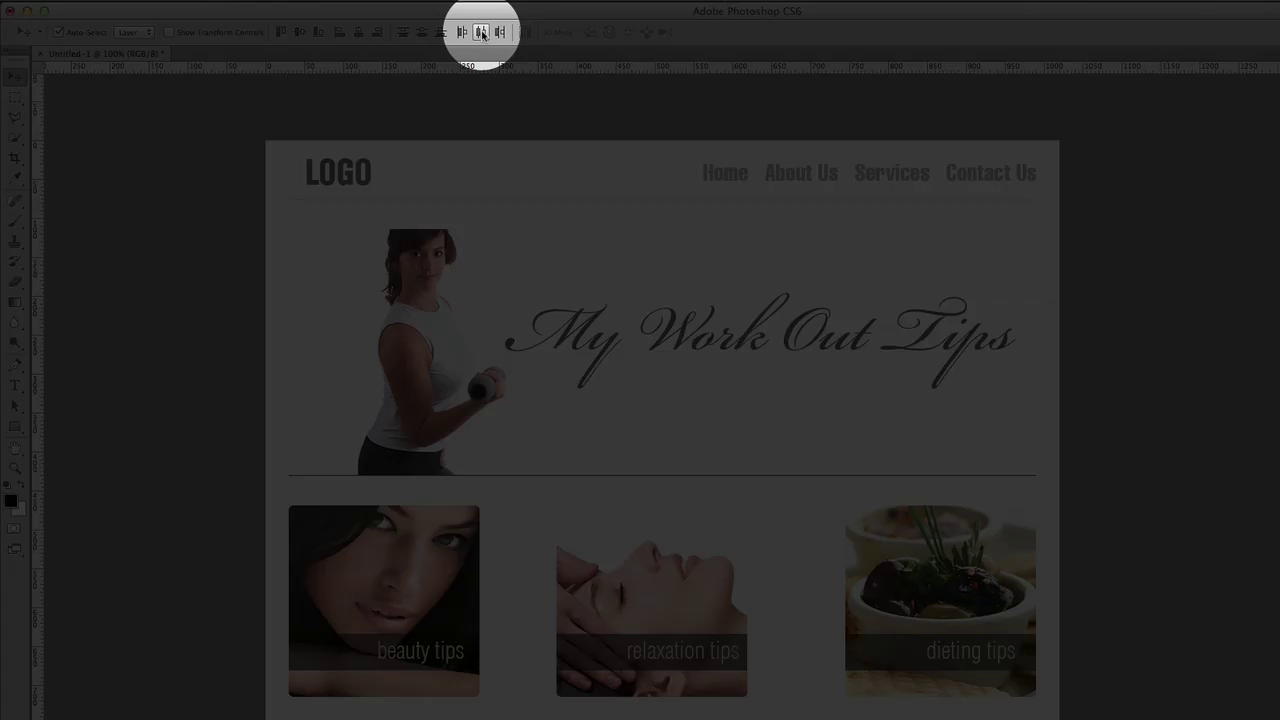
click(481, 33)
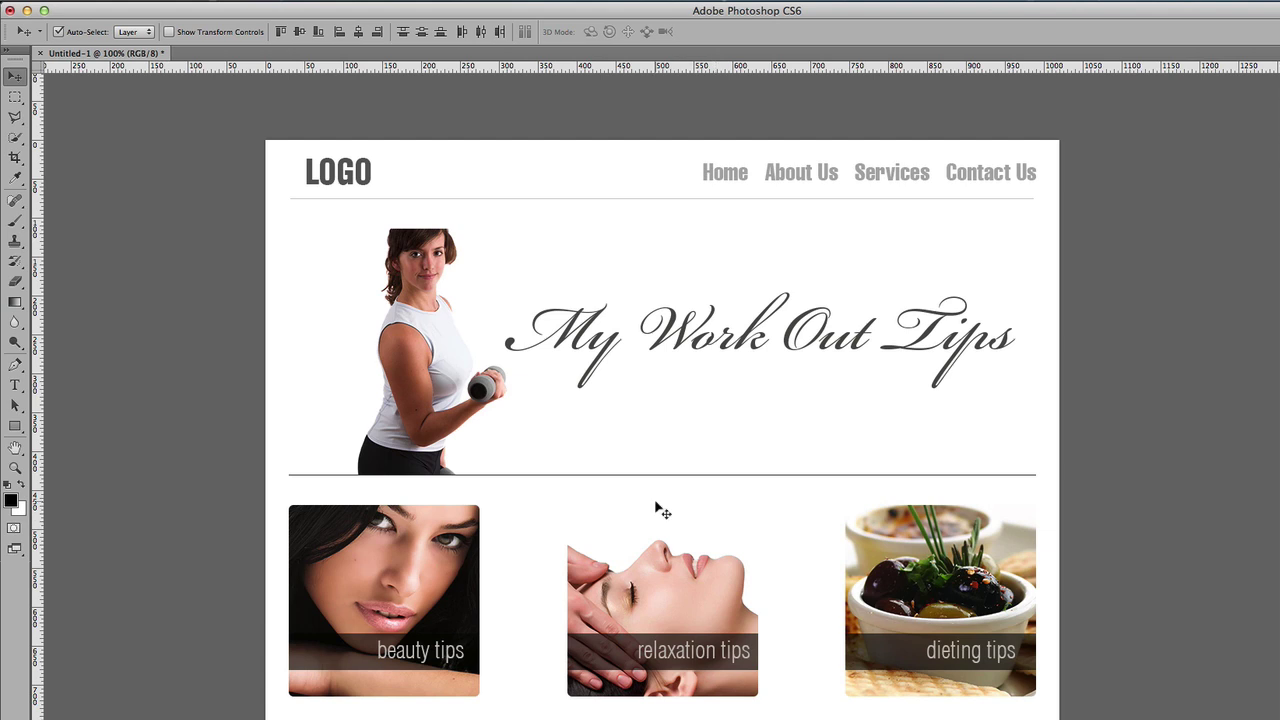
Draw a straight horizontal line from the left guide to the right guide below the image boxes
scroll(560, 588, down, 2)
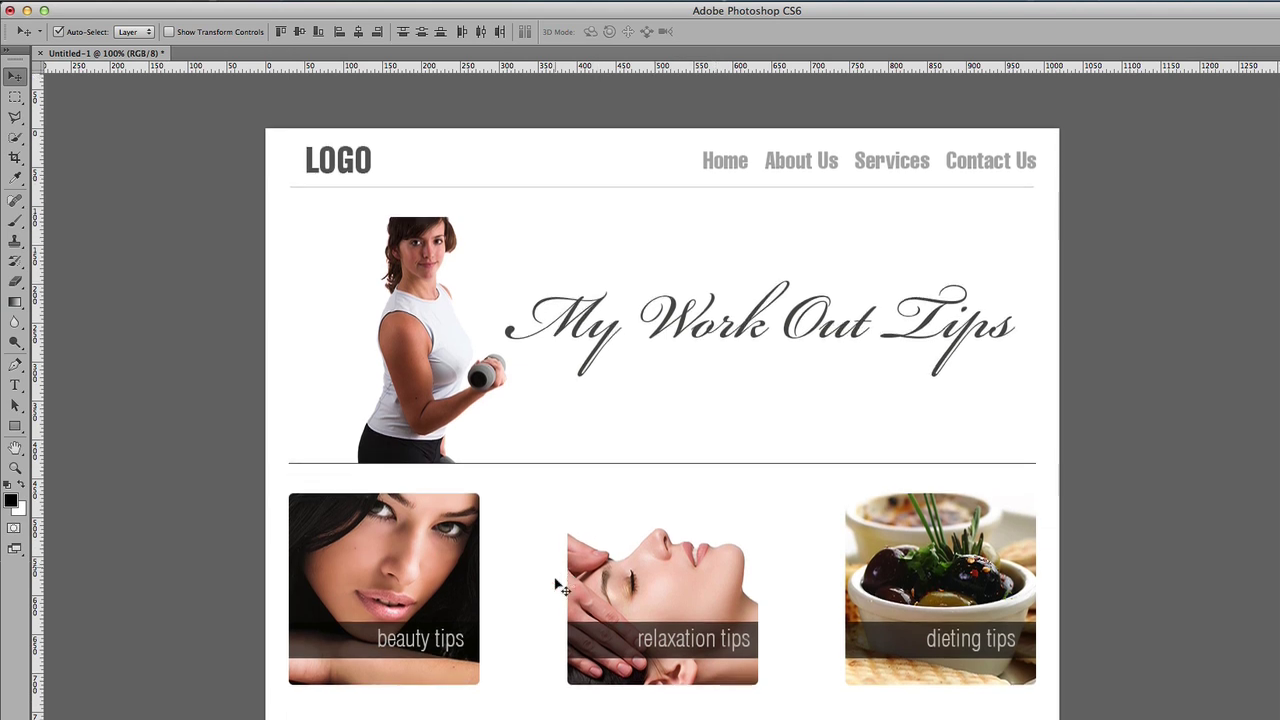
scroll(557, 586, down, 5)
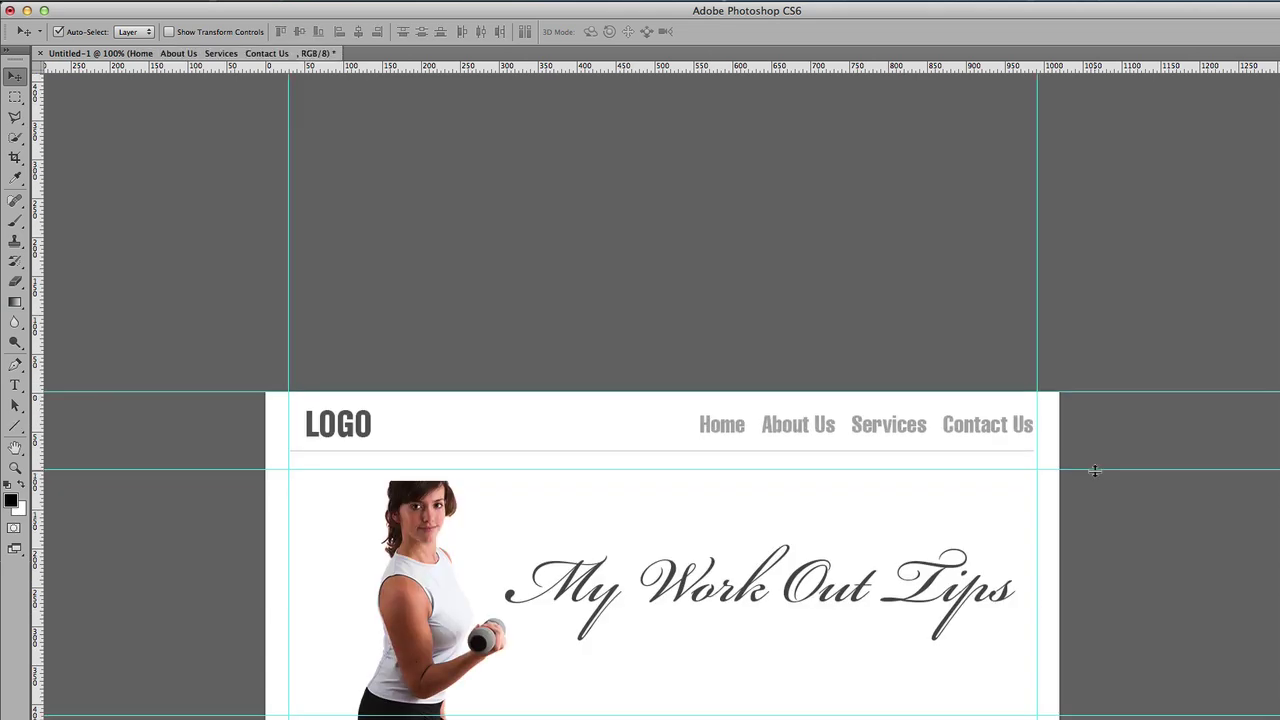
scroll(1094, 466, down, 20)
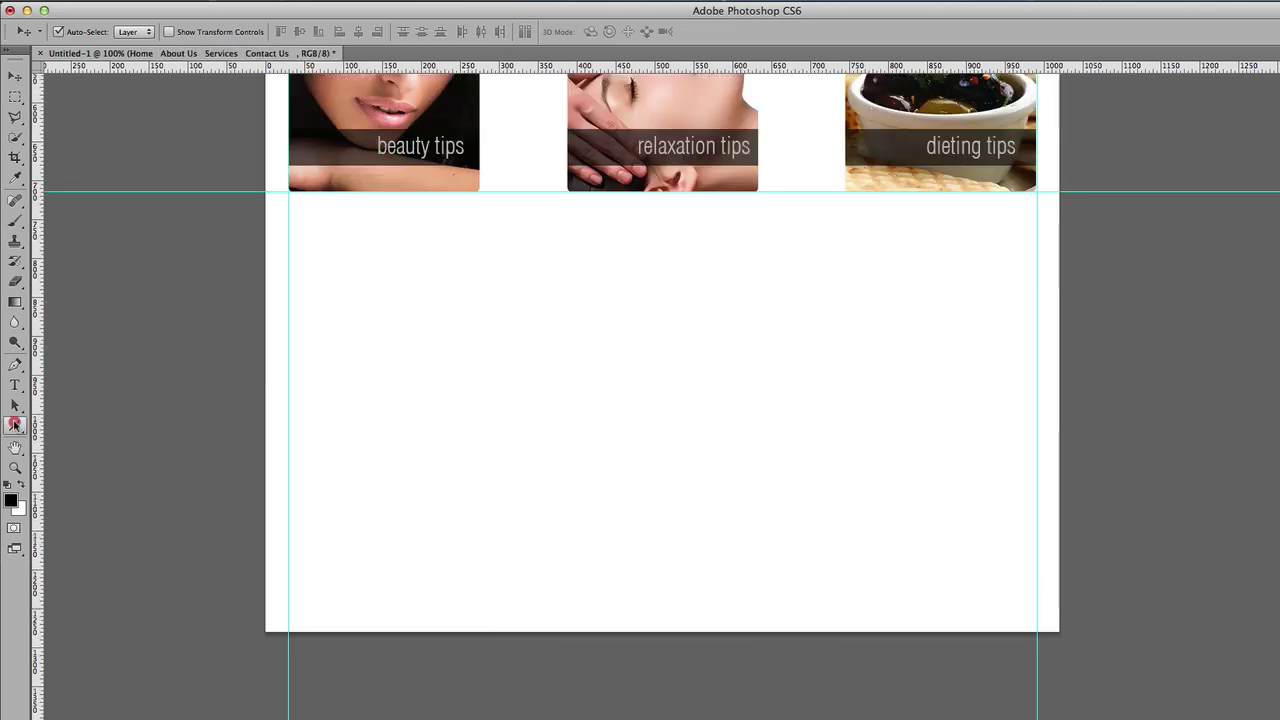
click(15, 426)
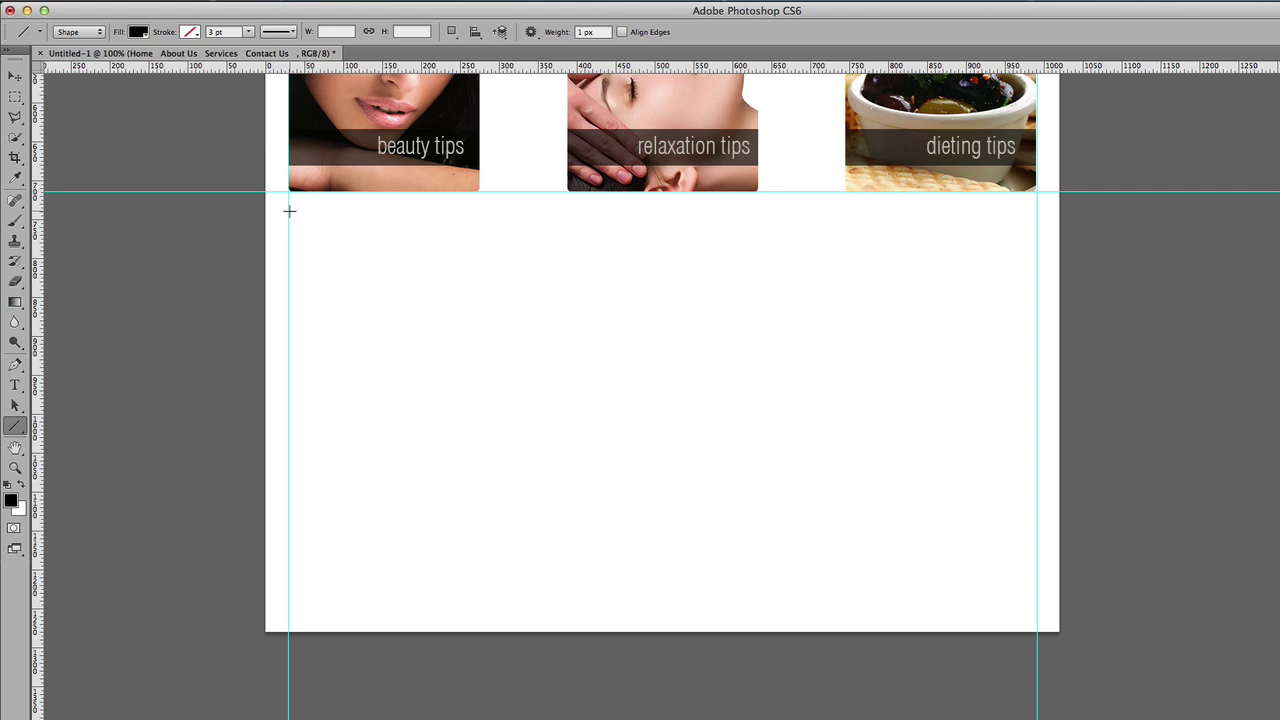
drag(297, 209, 1037, 215)
key(shift)
key(v)
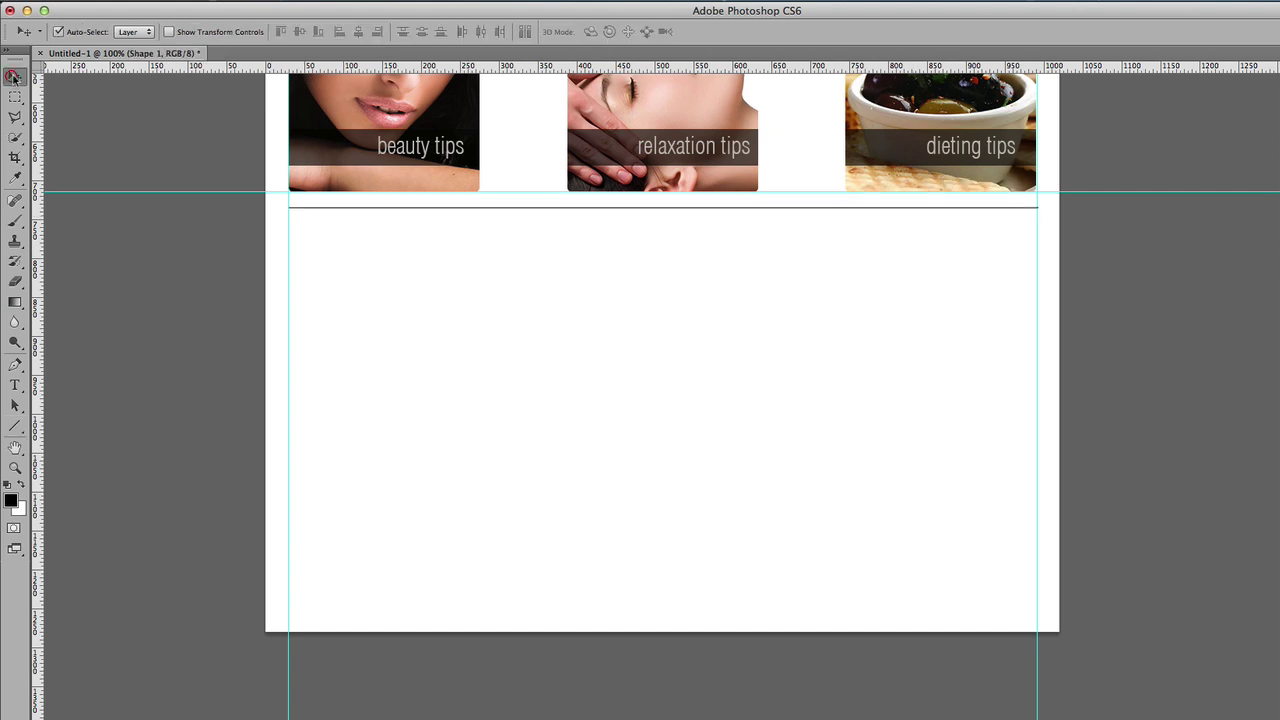
click(348, 287)
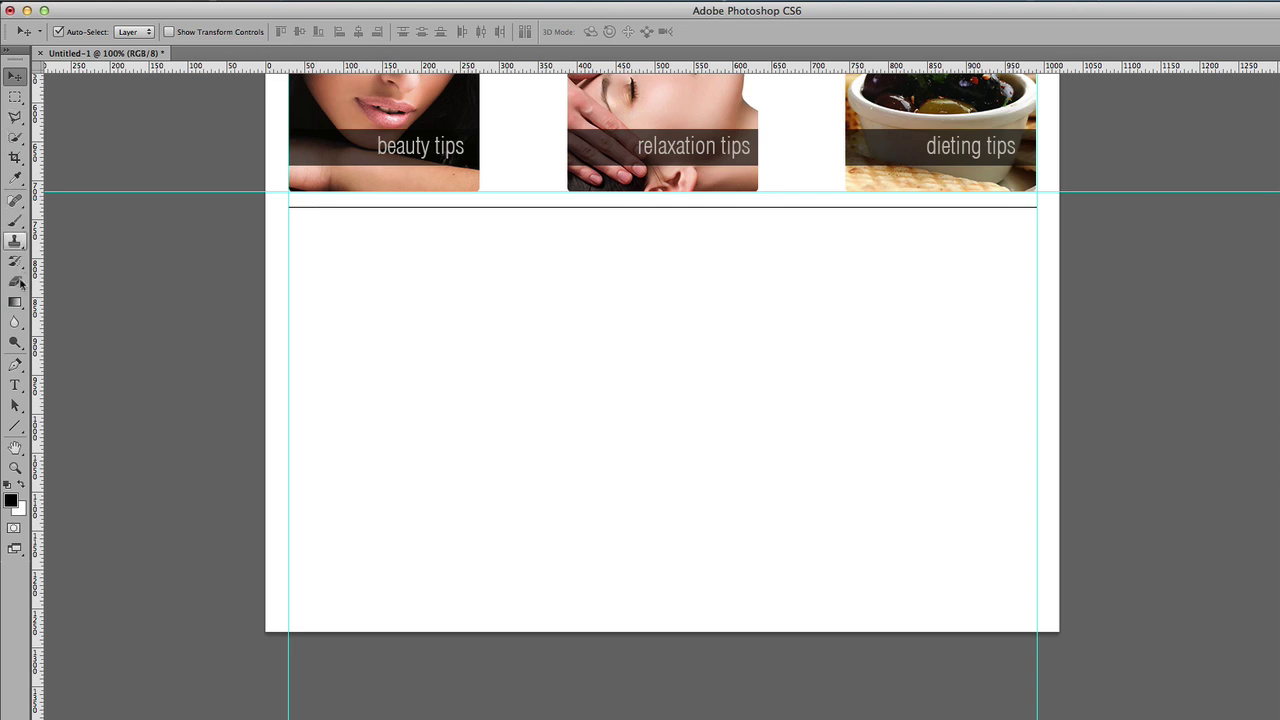
Place a text insertion point below the footer line, formatted as Arial 14 pt
click(16, 386)
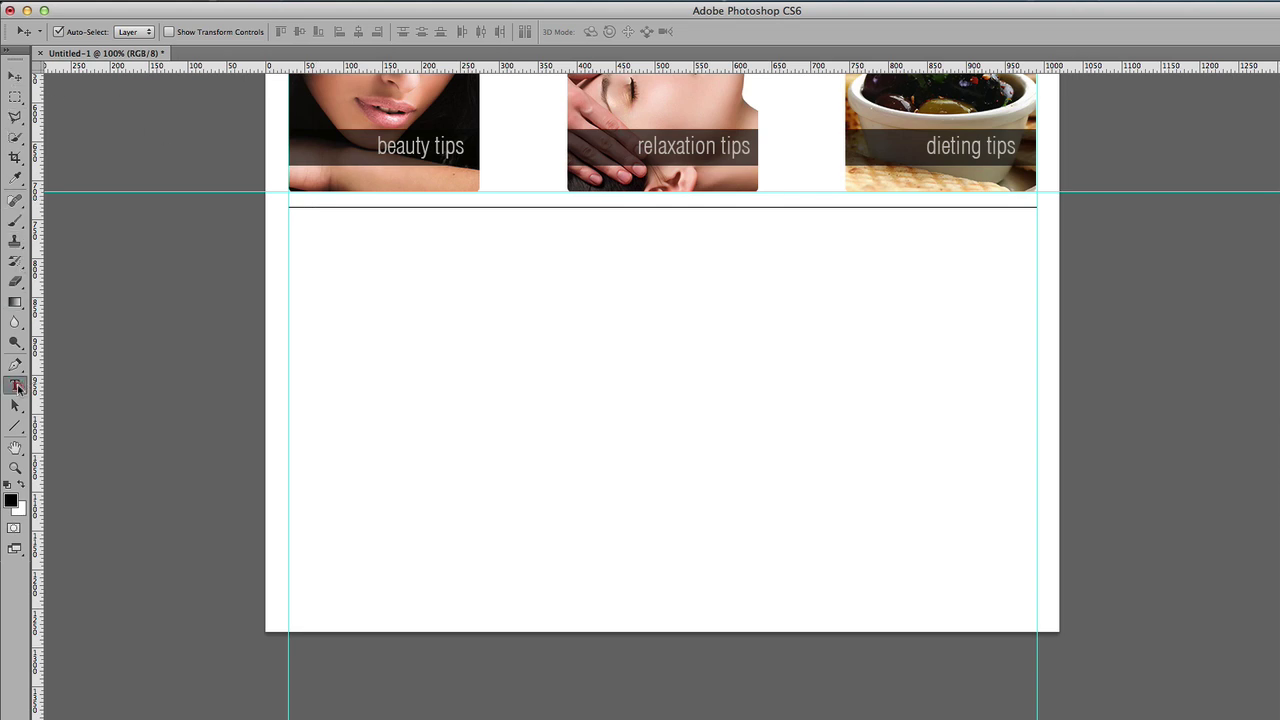
click(464, 257)
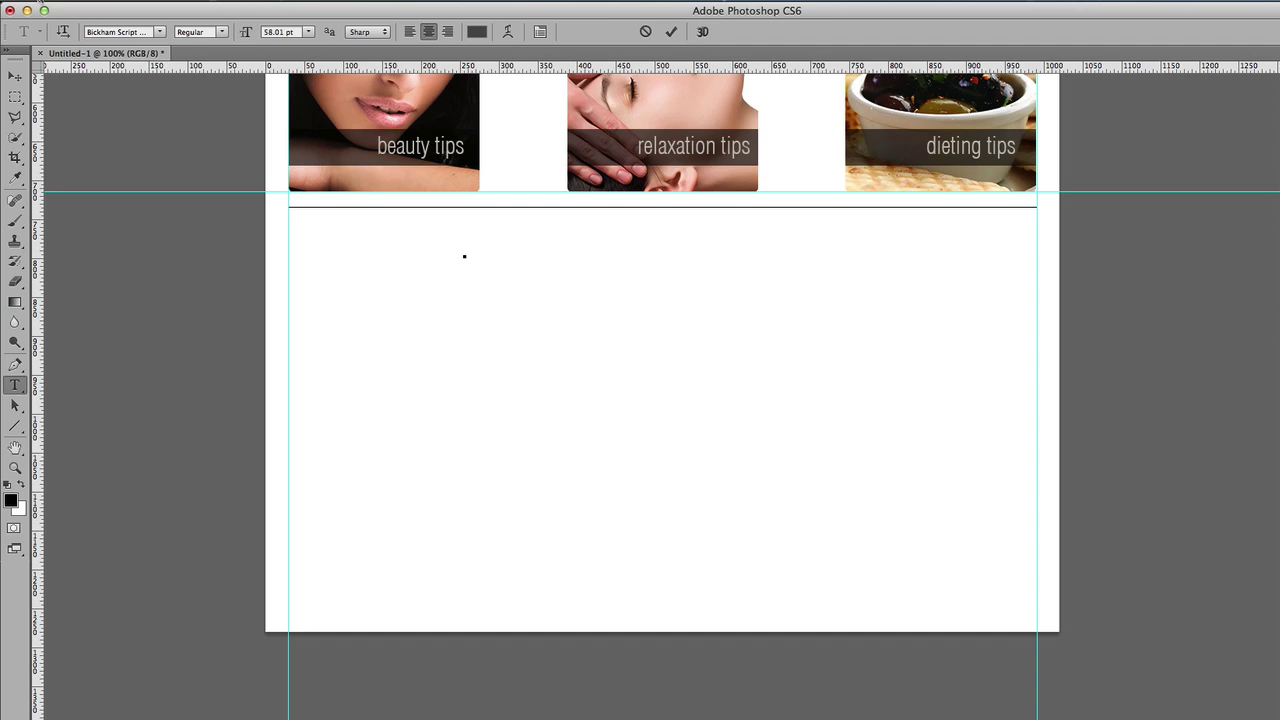
click(158, 33)
click(229, 434)
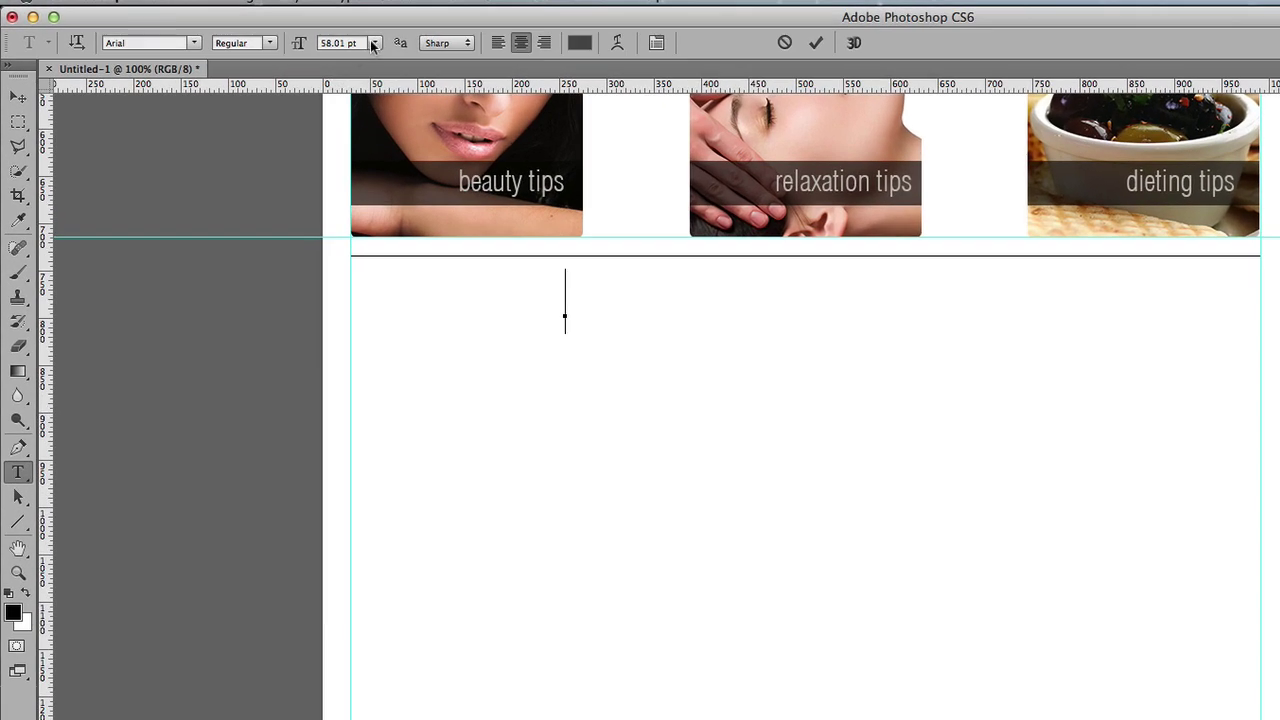
click(373, 43)
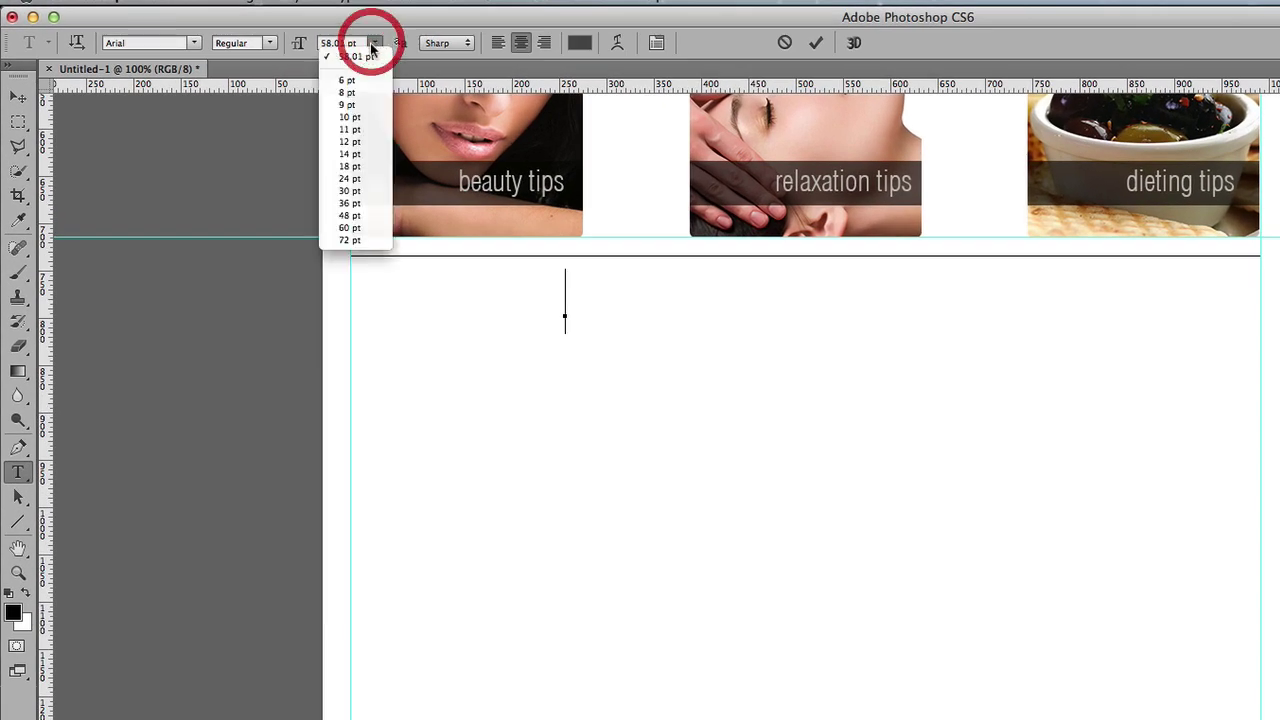
click(351, 154)
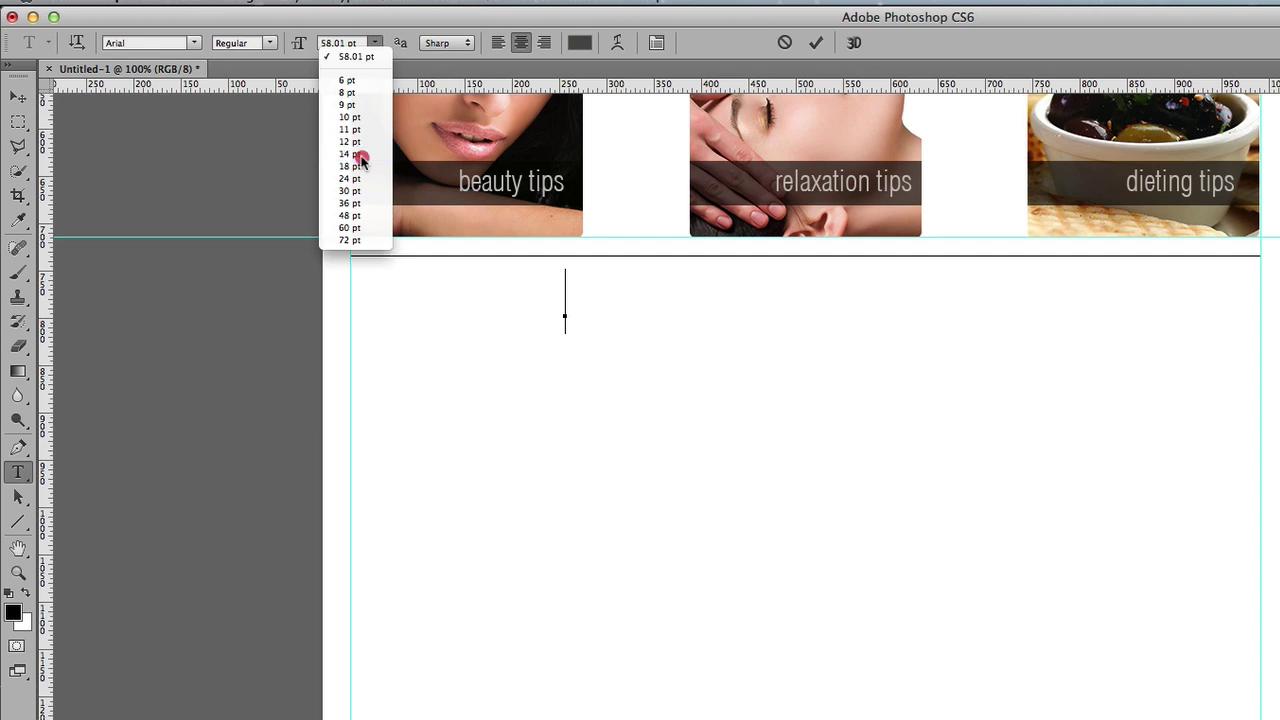